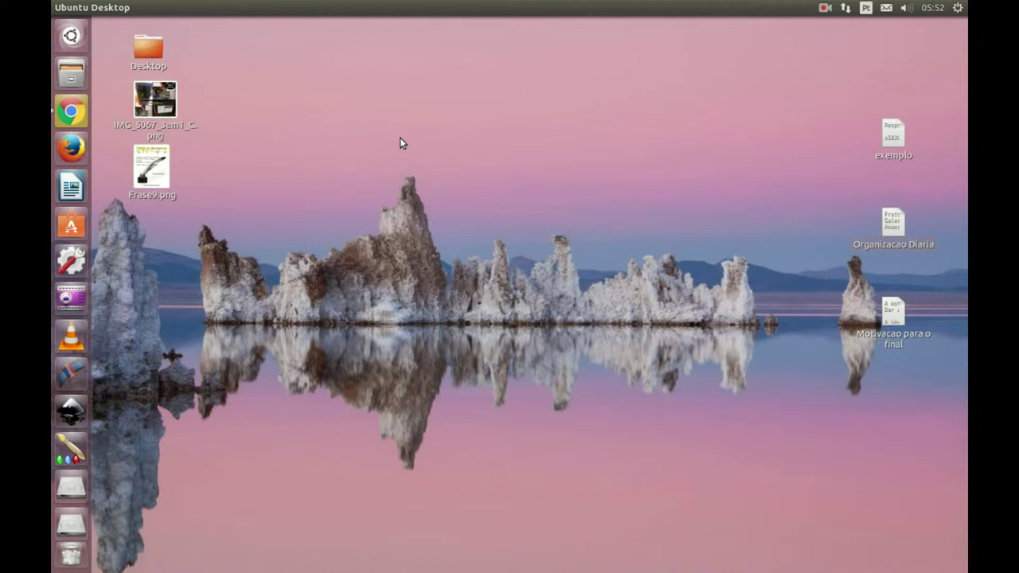
- Switch to Chrome and examine the Windows licence prices in the Buscapé operating system listing
{"action": "left_click", "coordinate": [70, 112]}
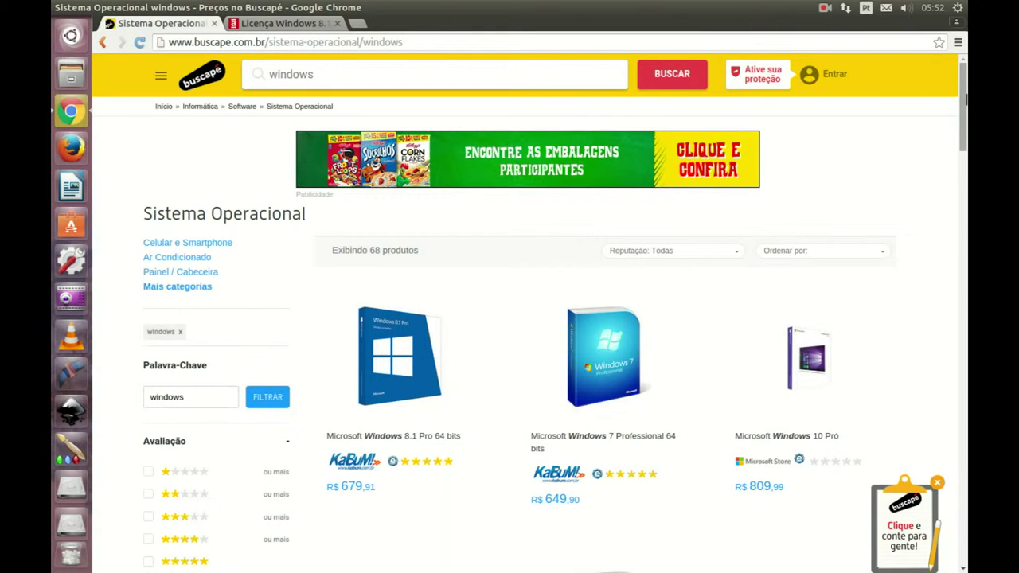
{"action": "left_click_drag", "start_coordinate": [966, 100], "coordinate": [963, 139]}
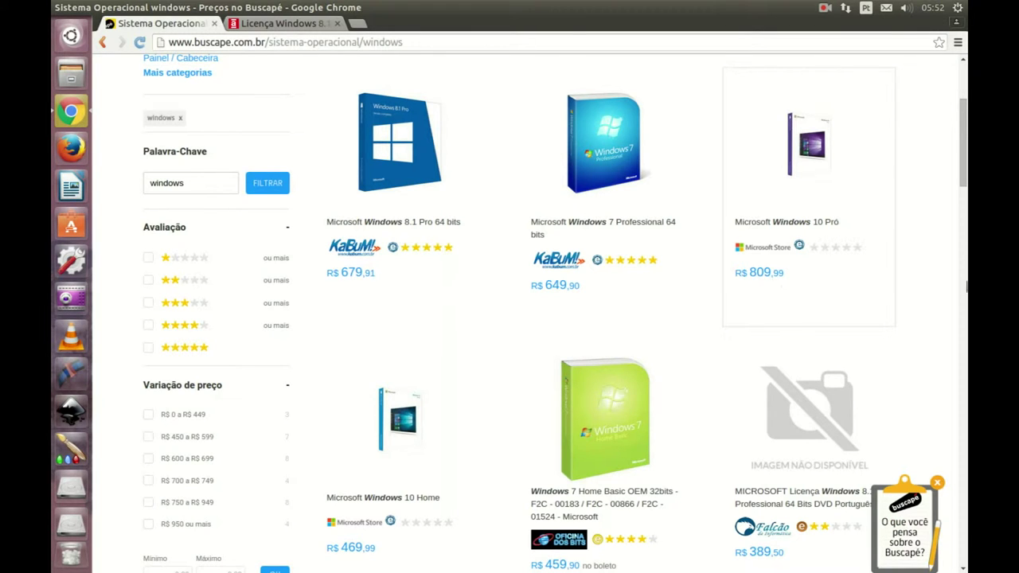
{"action": "left_click_drag", "start_coordinate": [965, 142], "coordinate": [965, 189]}
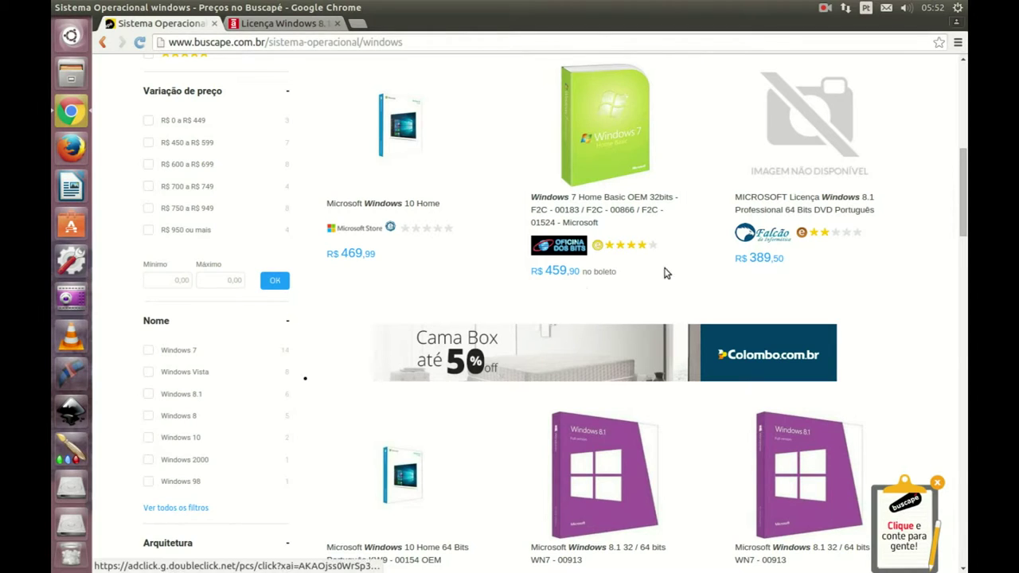
{"action": "scroll", "coordinate": [967, 194], "scroll_direction": "down", "scroll_amount": 3}
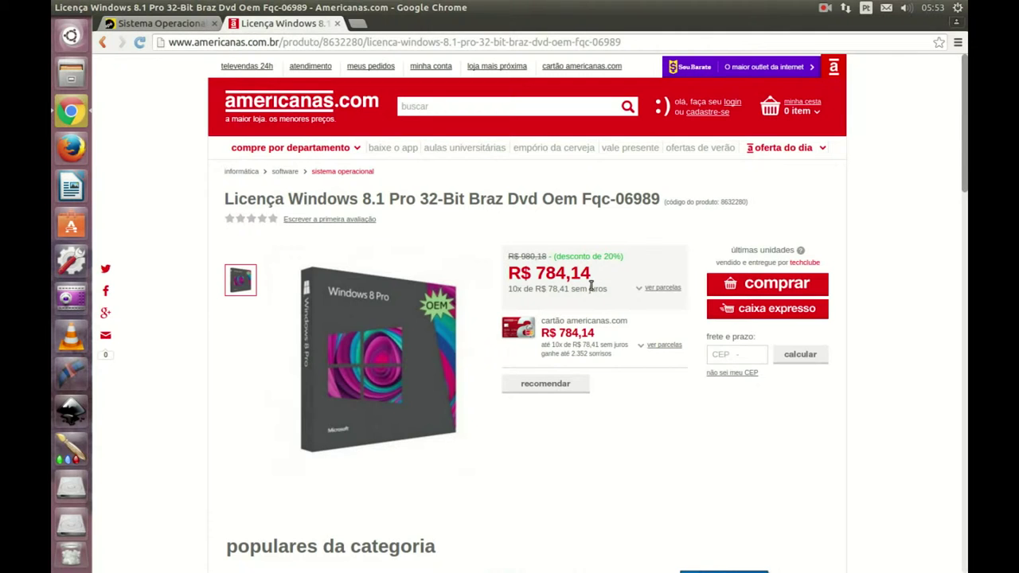
- Examine the Windows 8.1 Pro 32-bit licence price and popular category products on Americanas, and minimise the browser
{"action": "mouse_move", "coordinate": [967, 140]}
{"action": "left_mouse_down"}
{"action": "mouse_move", "coordinate": [967, 251]}
{"action": "mouse_move", "coordinate": [966, 158]}
{"action": "left_mouse_up"}
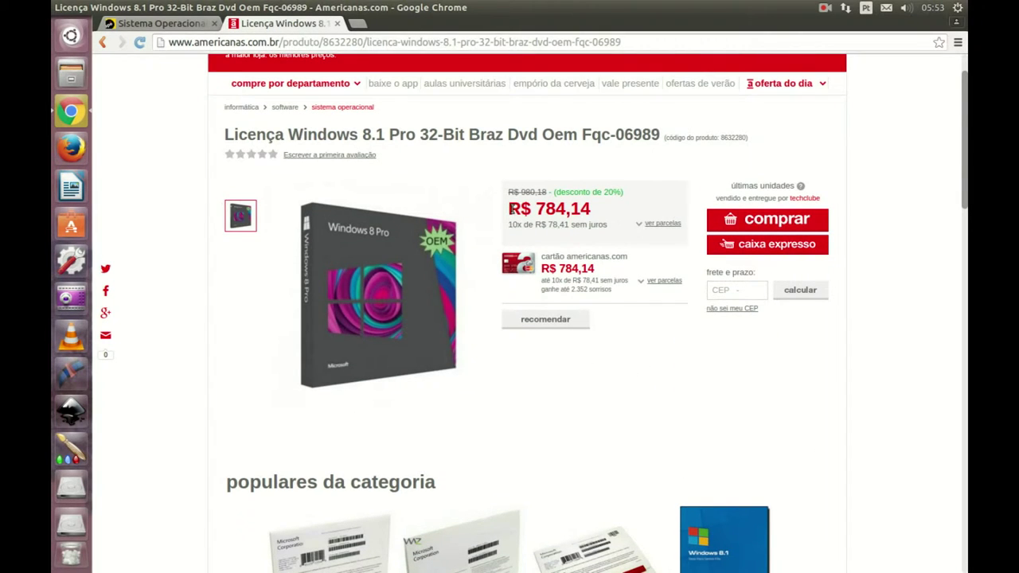
{"action": "scroll", "coordinate": [438, 303], "scroll_direction": "down", "scroll_amount": 5}
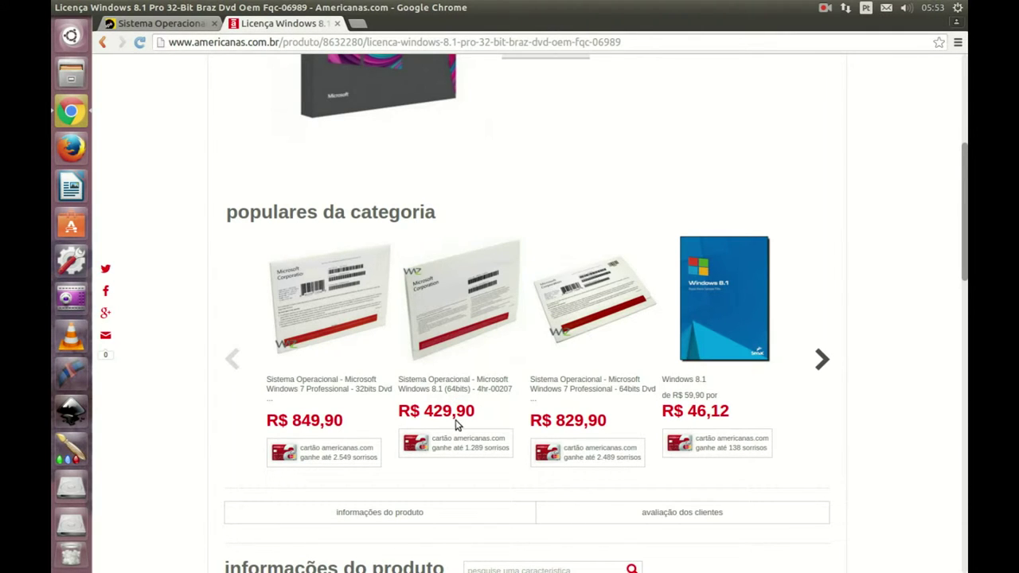
{"action": "scroll", "coordinate": [812, 391], "scroll_direction": "down", "scroll_amount": 3}
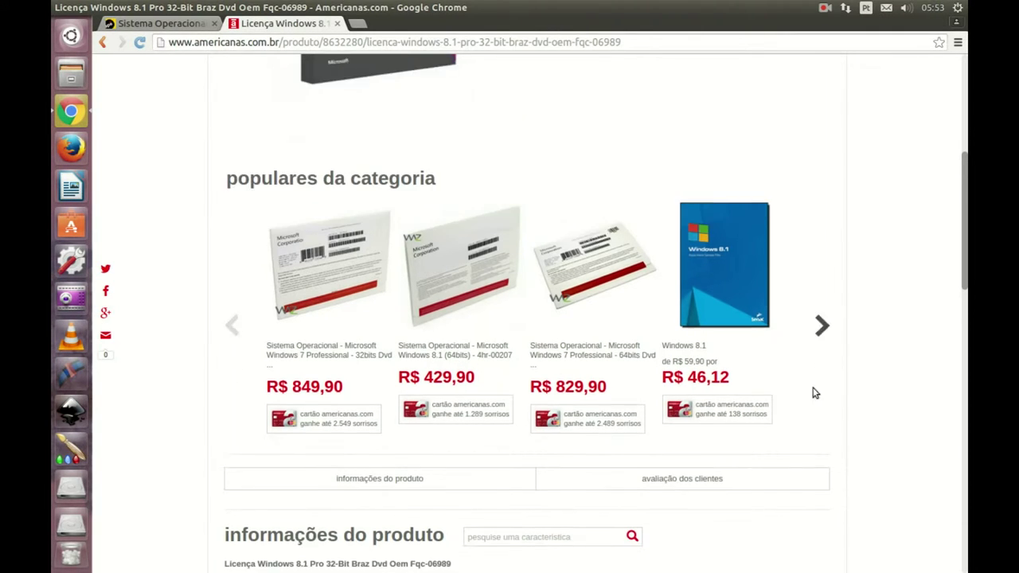
{"action": "left_click_drag", "start_coordinate": [964, 301], "coordinate": [966, 177]}
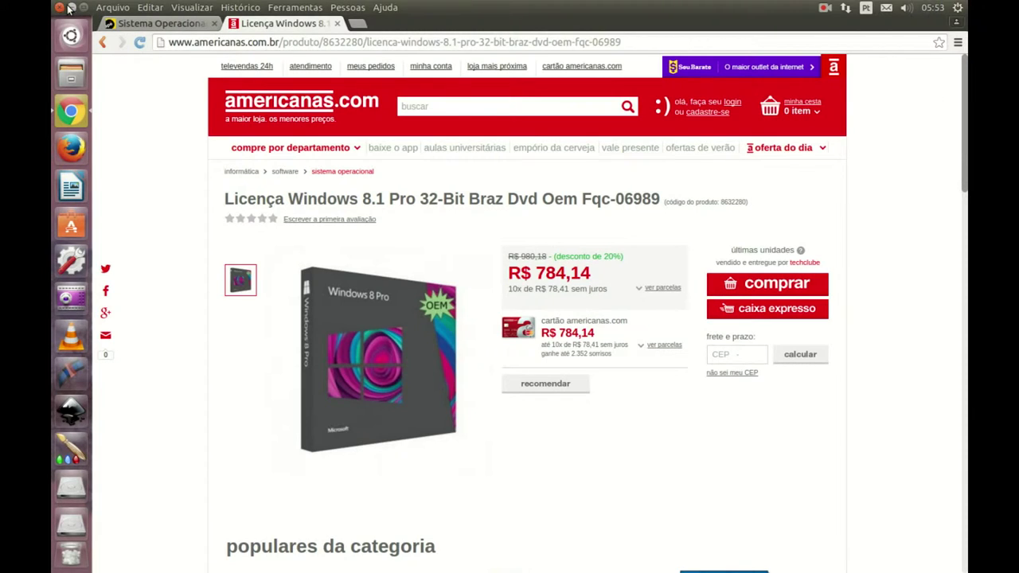
{"action": "left_click", "coordinate": [72, 8]}
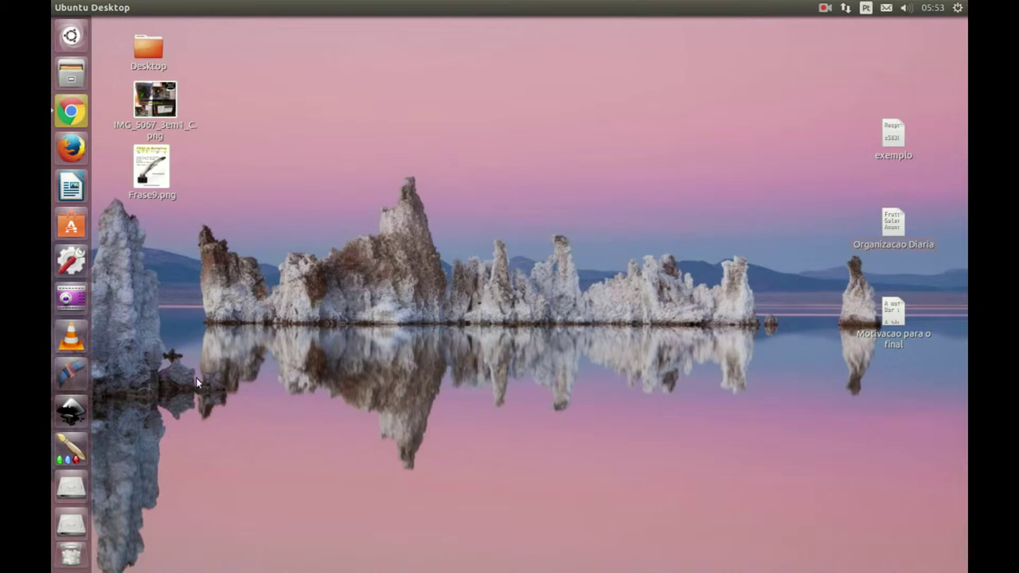
- View the computer's system details, including the overview, default applications, removable media and legal notice, and close them
{"action": "left_click", "coordinate": [887, 325]}
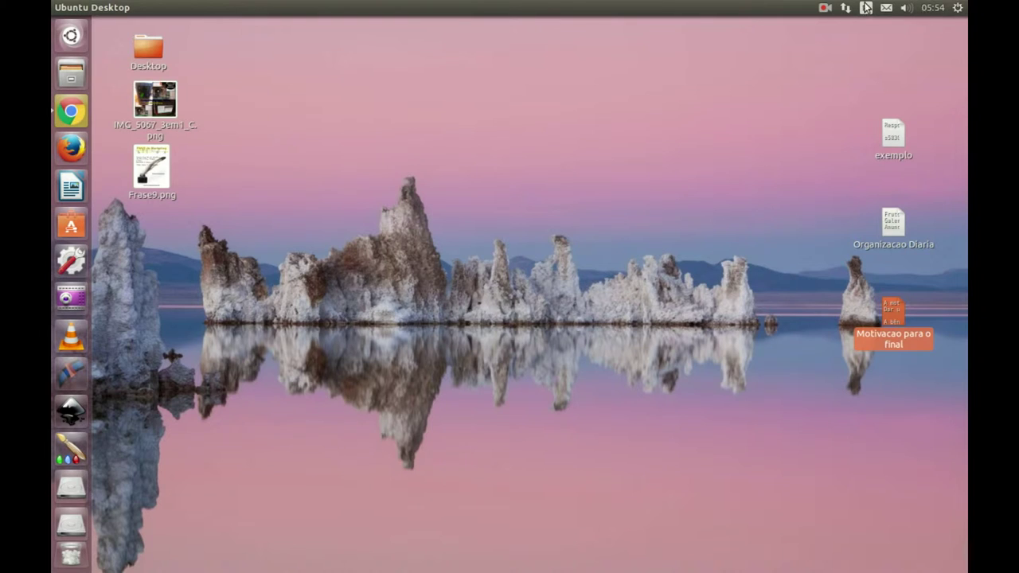
{"action": "left_click", "coordinate": [959, 7]}
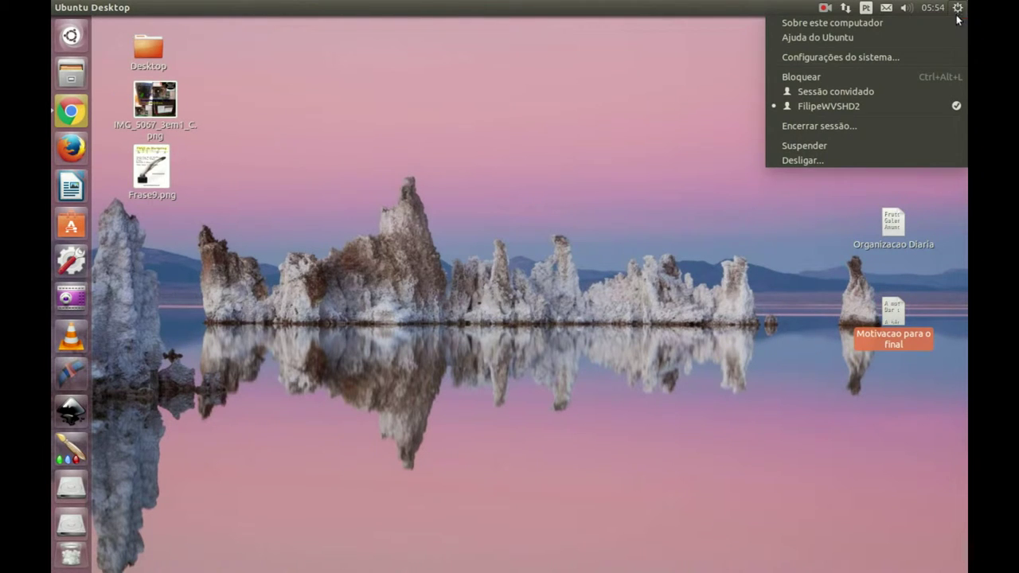
{"action": "left_click", "coordinate": [896, 24]}
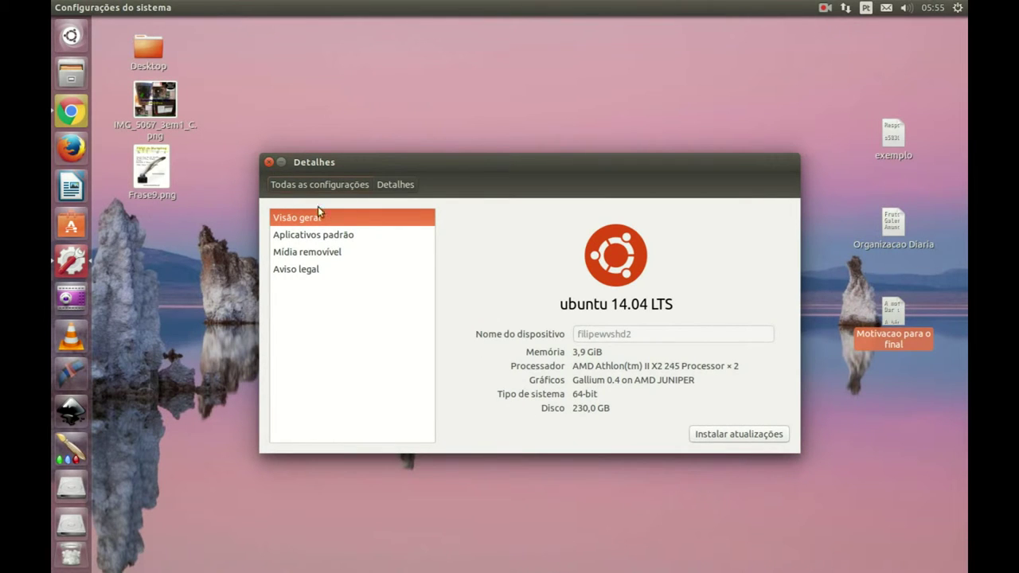
{"action": "left_click", "coordinate": [319, 238]}
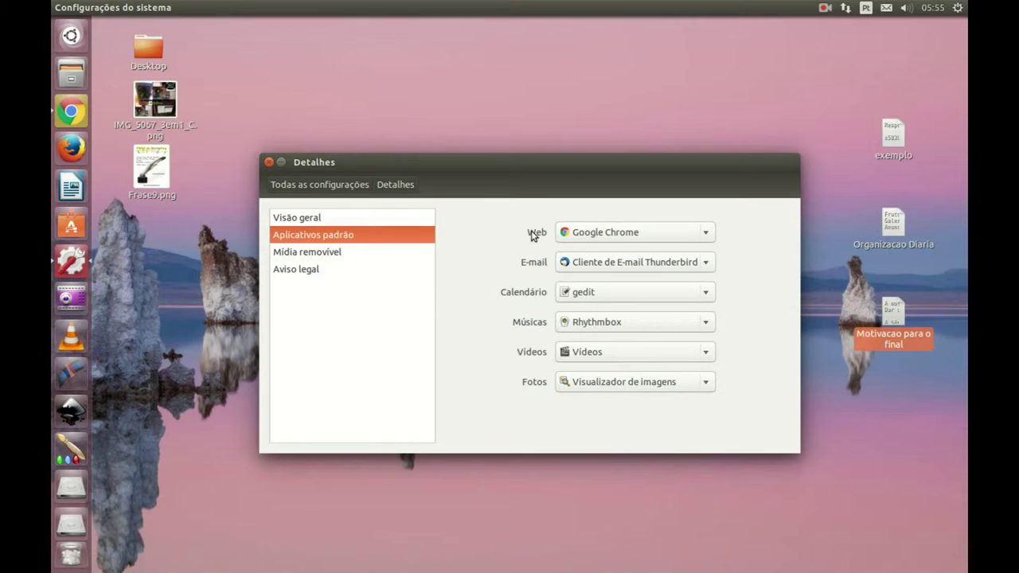
{"action": "left_click", "coordinate": [309, 255]}
{"action": "left_click", "coordinate": [312, 273]}
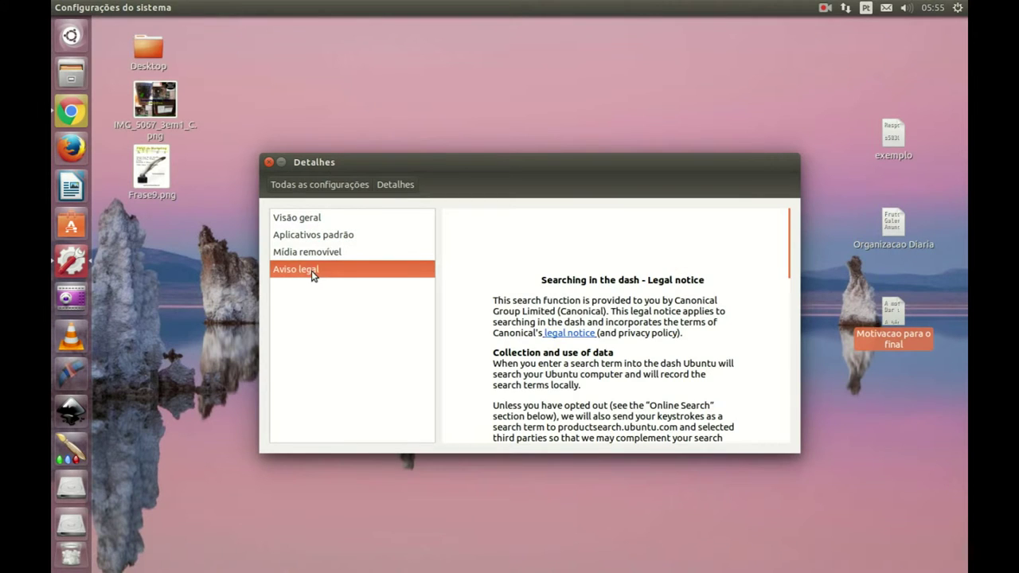
{"action": "left_click", "coordinate": [269, 161]}
- Open the Ubuntu Desktop Guide, look over its "Redes, Internet, e-mail e bate-papo" topic and return to the main page
{"action": "left_click", "coordinate": [957, 7]}
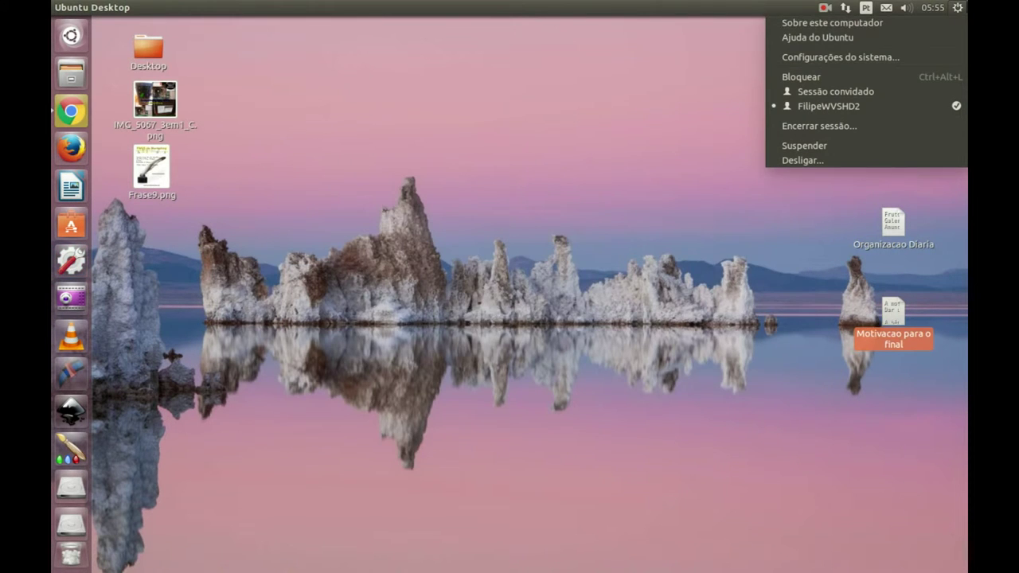
{"action": "left_click", "coordinate": [938, 37]}
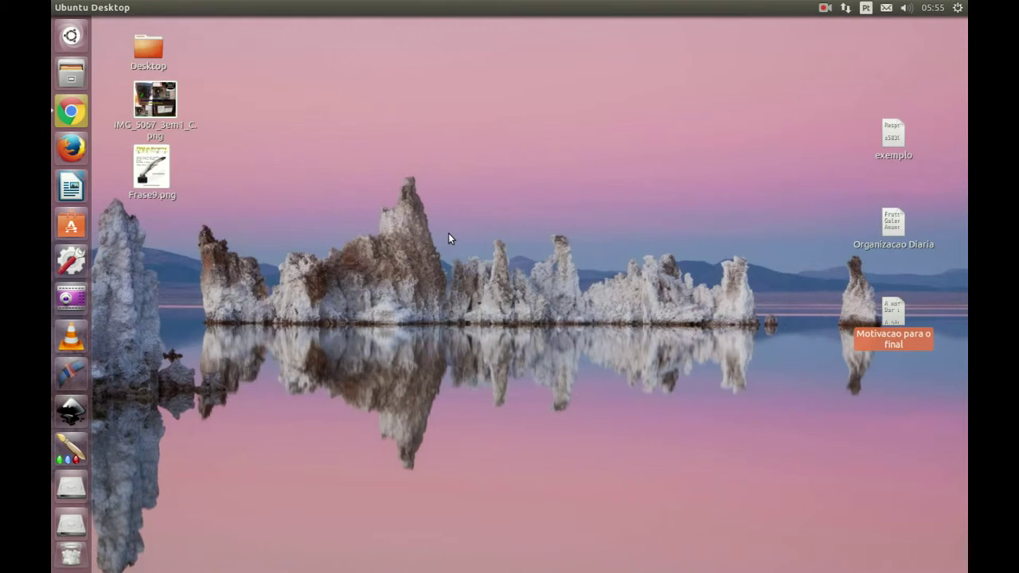
{"action": "left_click_drag", "start_coordinate": [291, 25], "coordinate": [516, 73]}
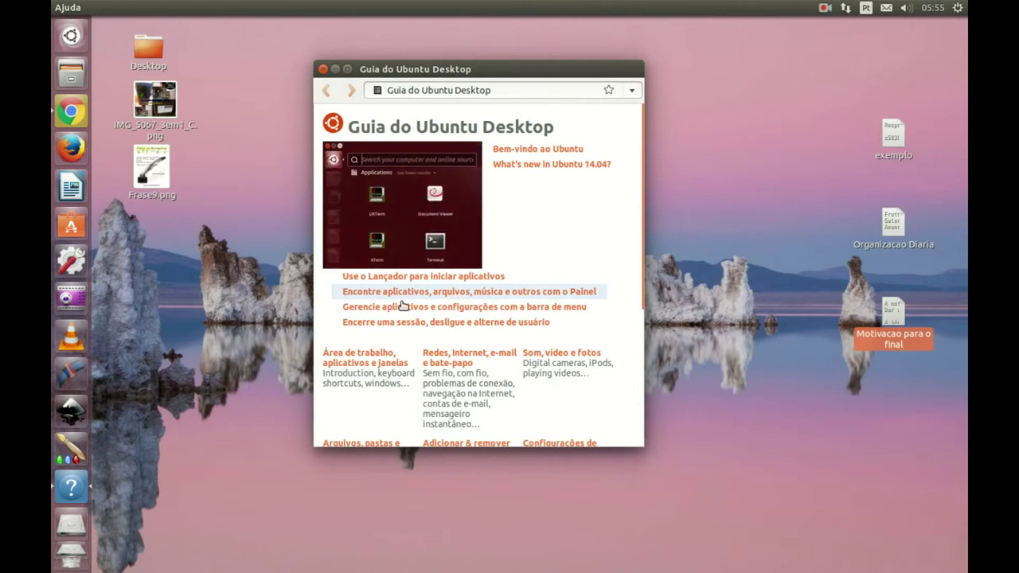
{"action": "left_click", "coordinate": [451, 360]}
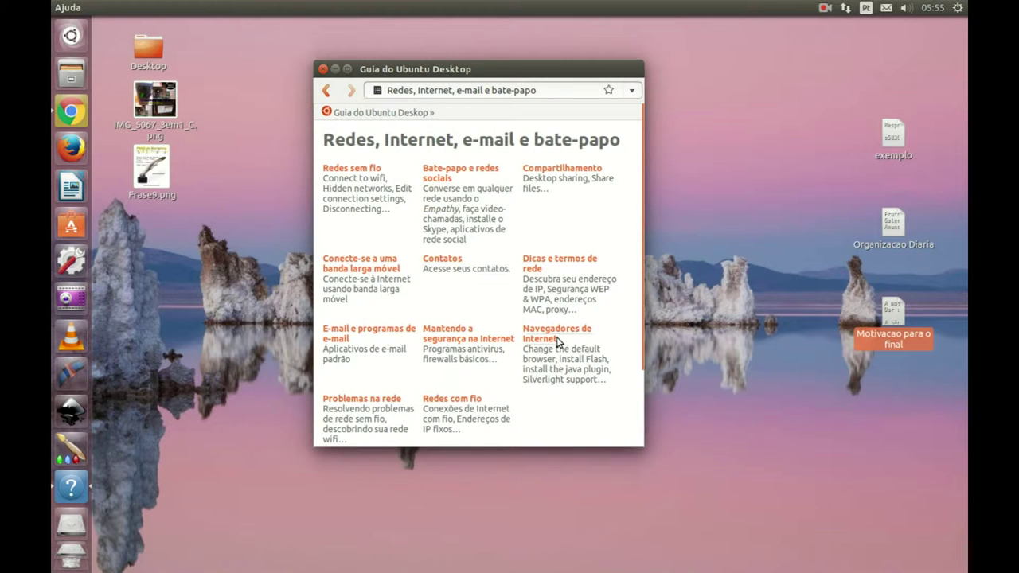
{"action": "left_click", "coordinate": [325, 94]}
- Search the guide for "rede", read the article on connecting to a wired Ethernet network and close the guide
{"action": "left_click", "coordinate": [493, 90]}
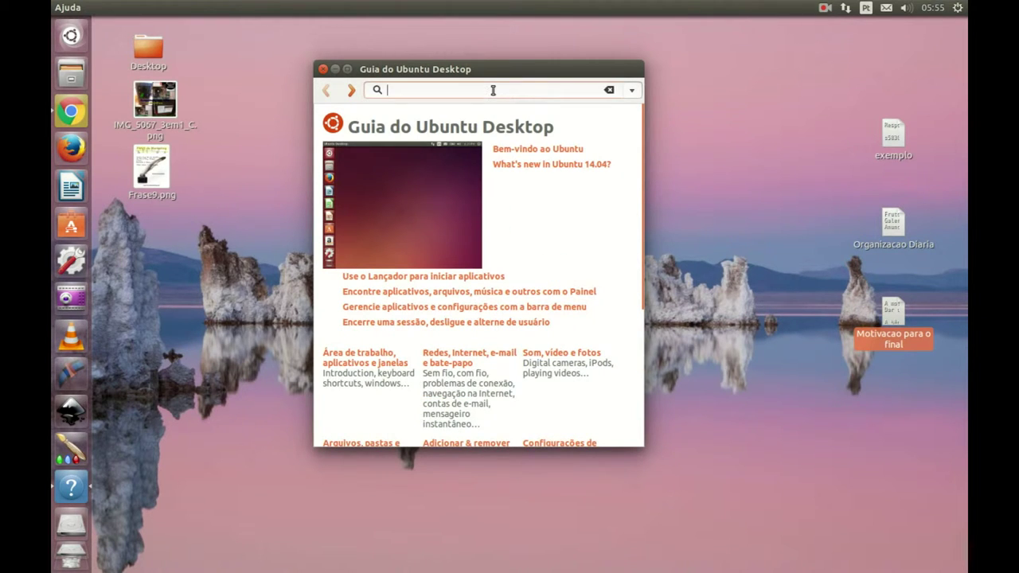
{"action": "type", "text": "rede"}
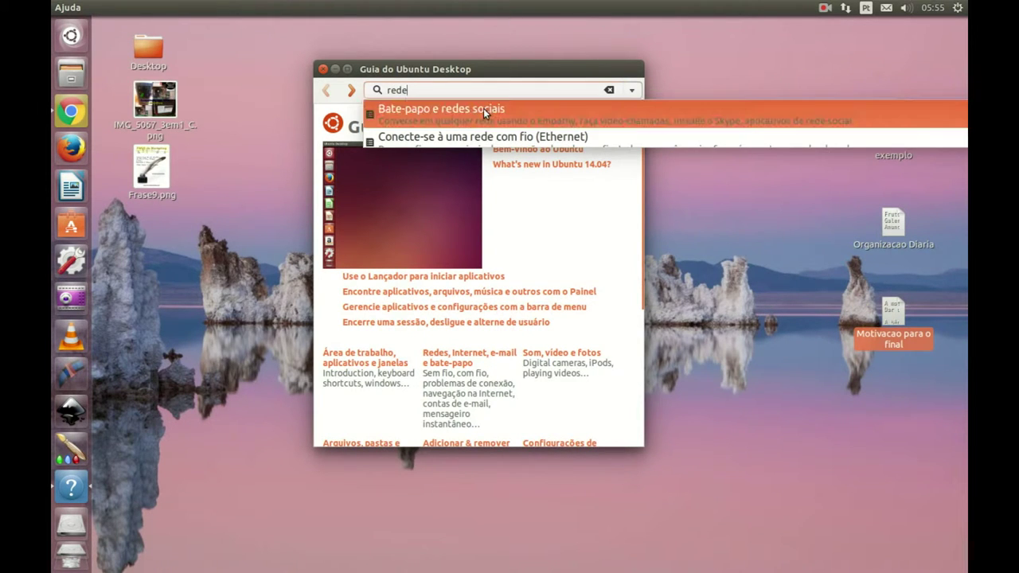
{"action": "left_click", "coordinate": [484, 139]}
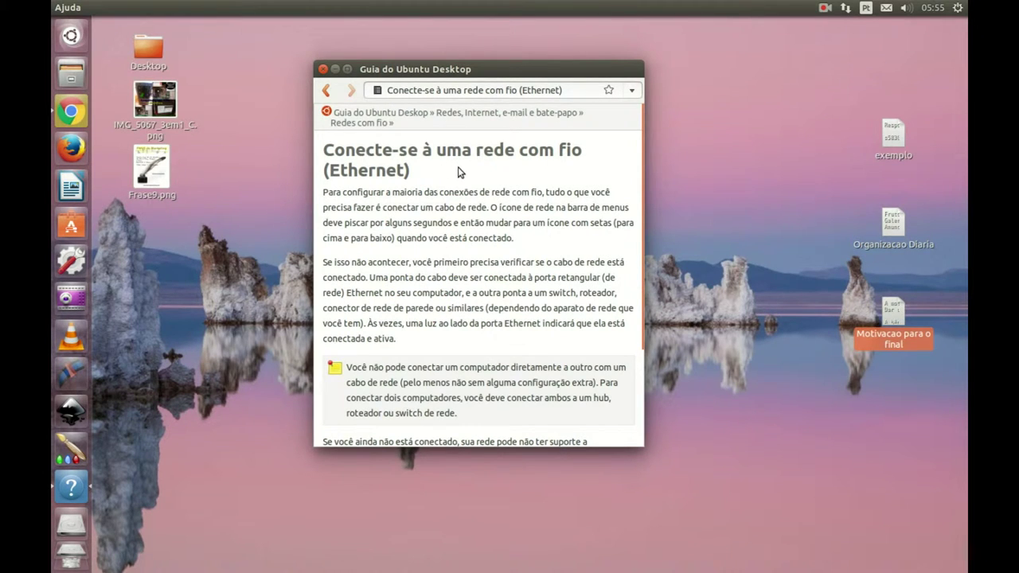
{"action": "scroll", "coordinate": [453, 177], "scroll_direction": "down", "scroll_amount": 3}
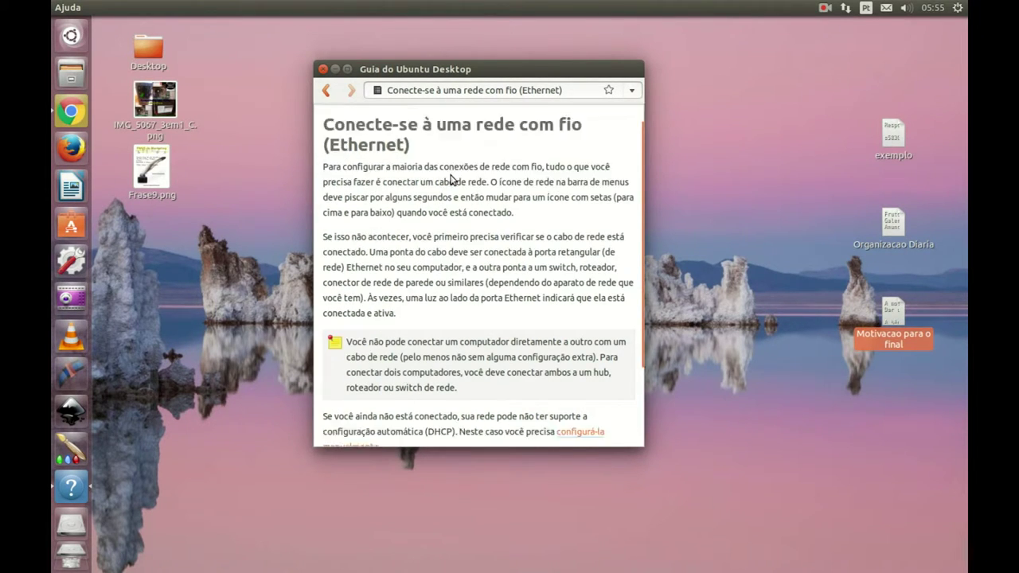
{"action": "left_click", "coordinate": [323, 69]}
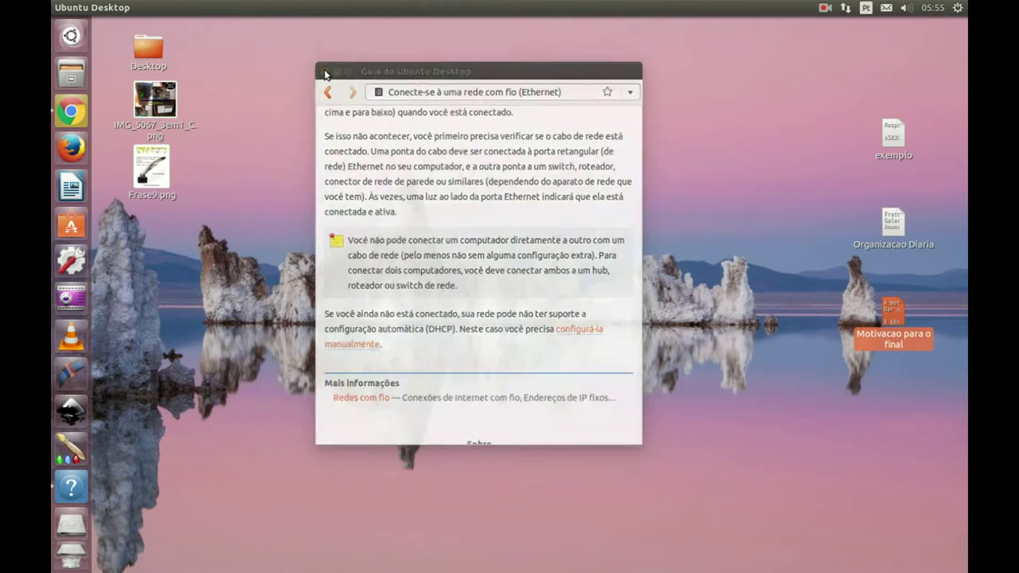
- Open the system settings, check the battery status display options under Energia and return to all settings
{"action": "left_click", "coordinate": [958, 7]}
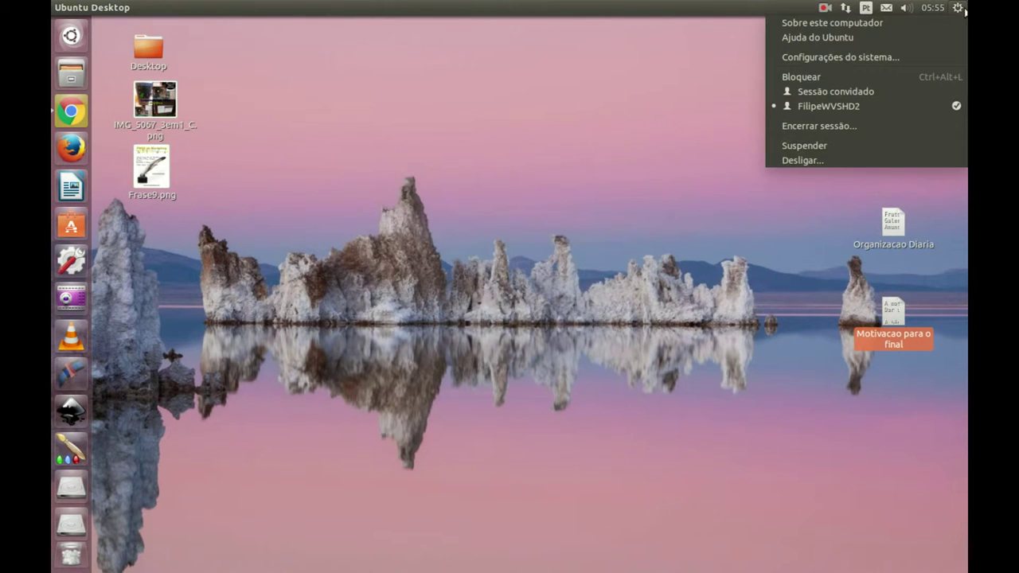
{"action": "left_click", "coordinate": [935, 59]}
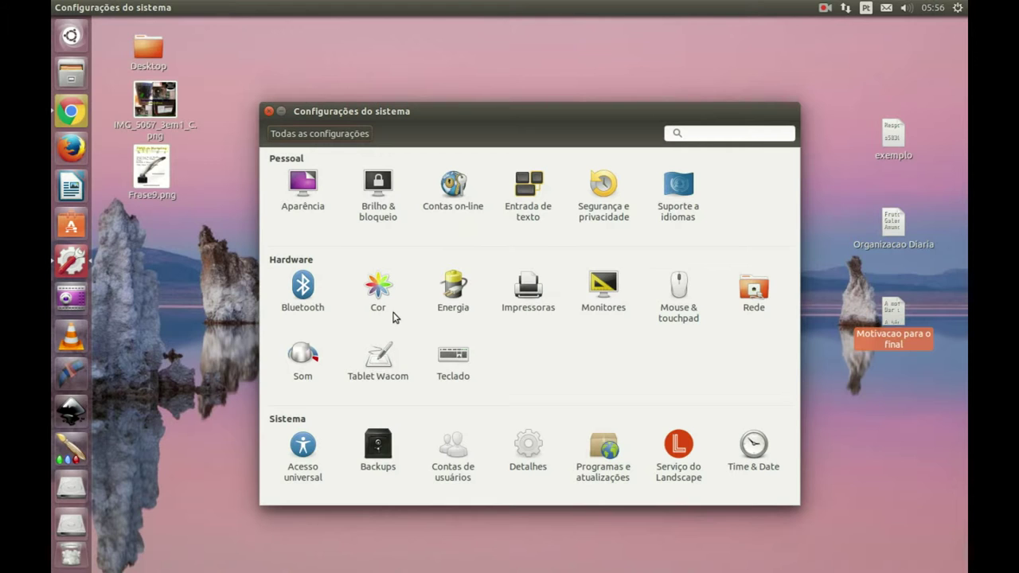
{"action": "left_click", "coordinate": [455, 296]}
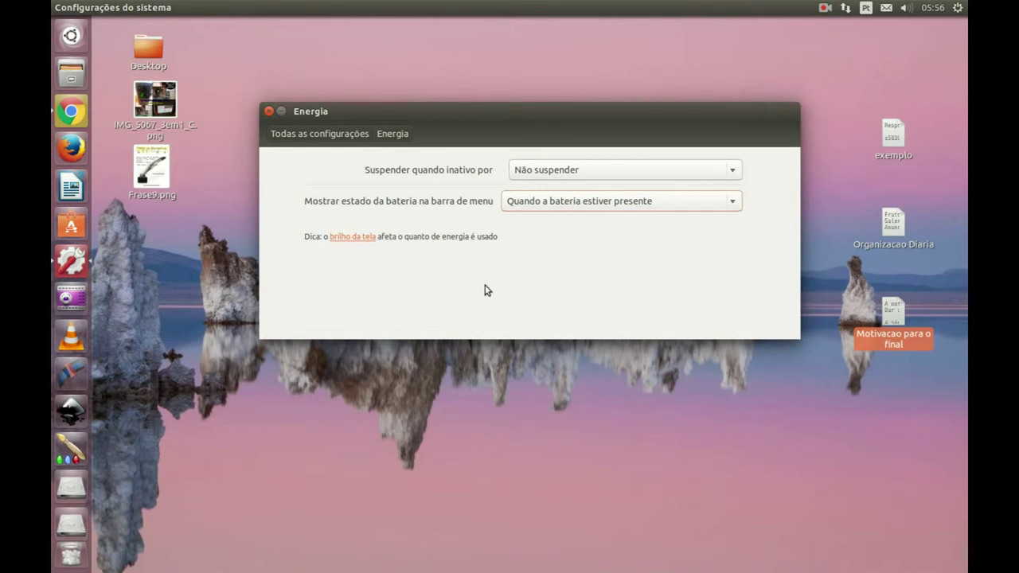
{"action": "left_click", "coordinate": [740, 206]}
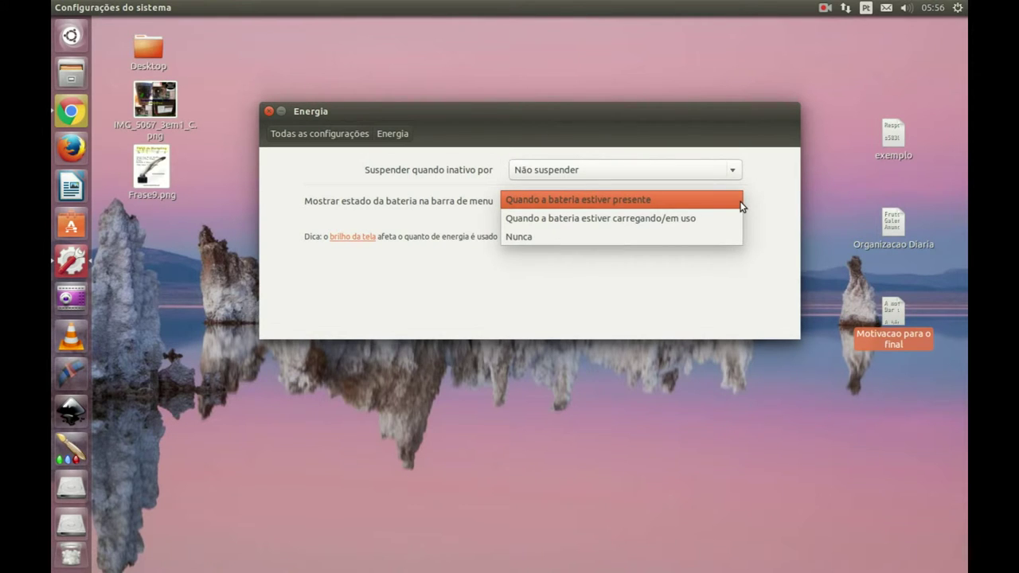
{"action": "left_click", "coordinate": [750, 198]}
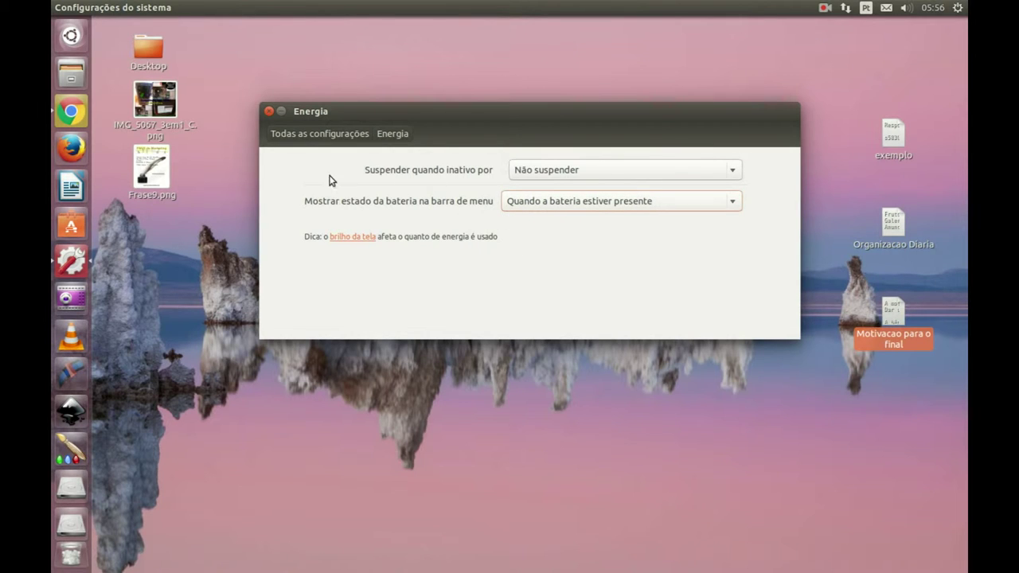
{"action": "left_click", "coordinate": [322, 133]}
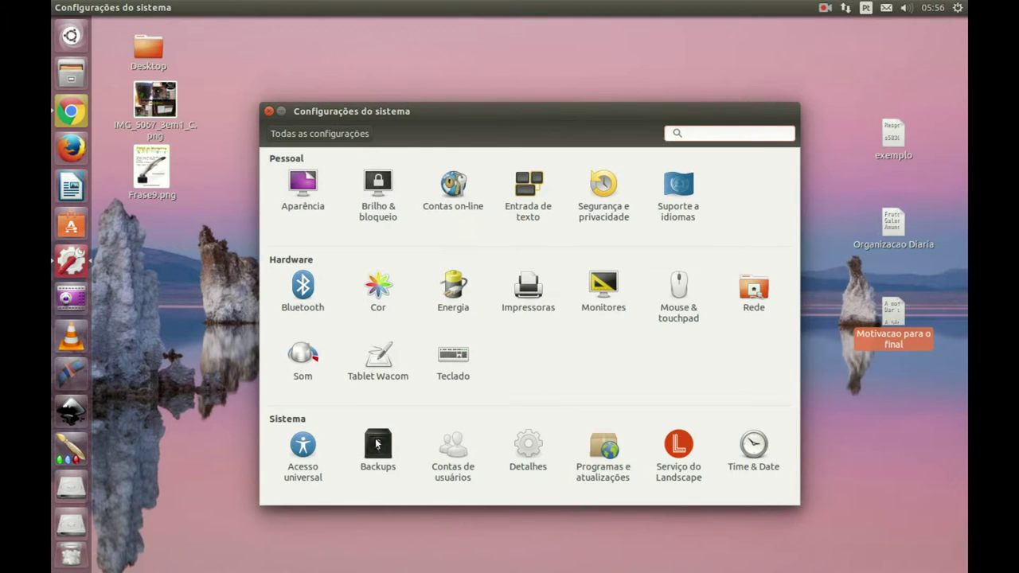
- Unlock the user accounts settings by authenticating with the account password
{"action": "left_click", "coordinate": [457, 453]}
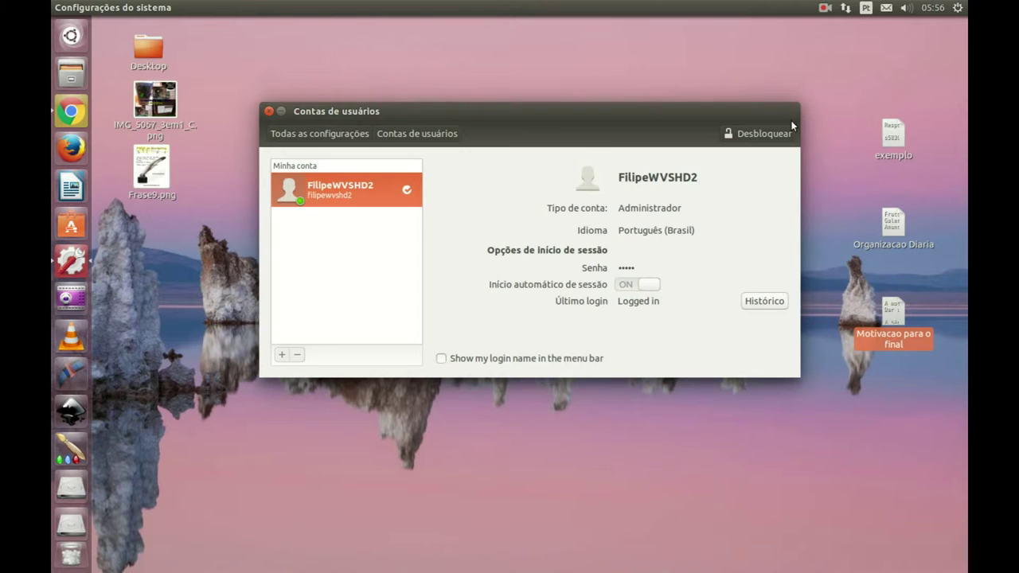
{"action": "left_click", "coordinate": [773, 137]}
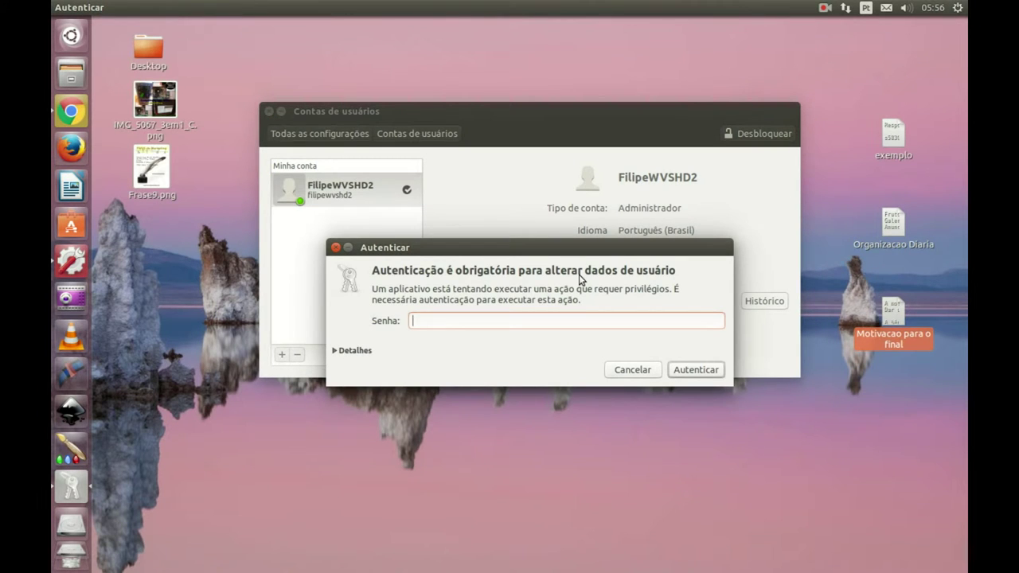
{"action": "key", "text": "Return"}
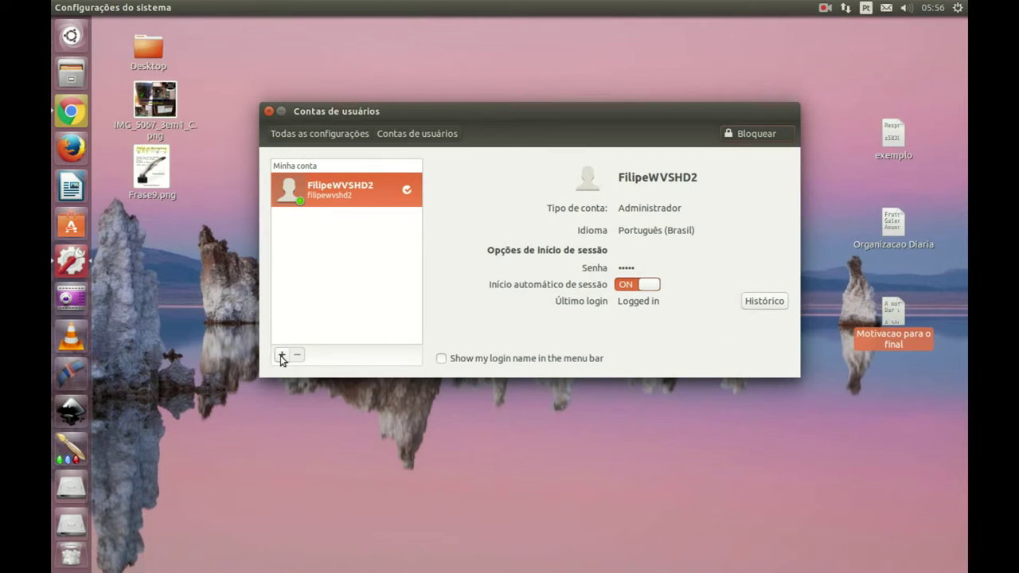
- View the form for adding a user account, cancel it and close the system settings
{"action": "left_click", "coordinate": [282, 355]}
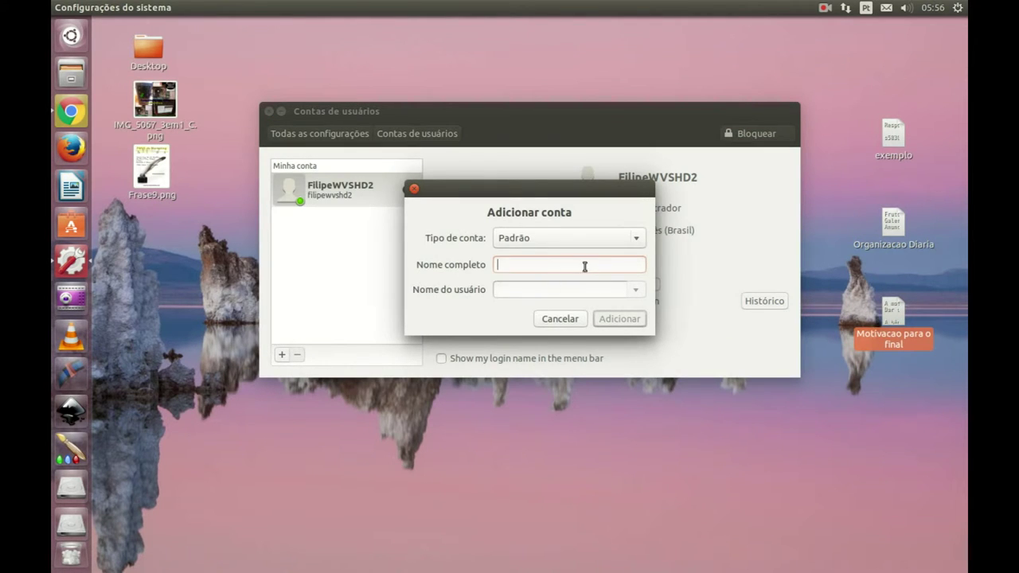
{"action": "left_click", "coordinate": [560, 318]}
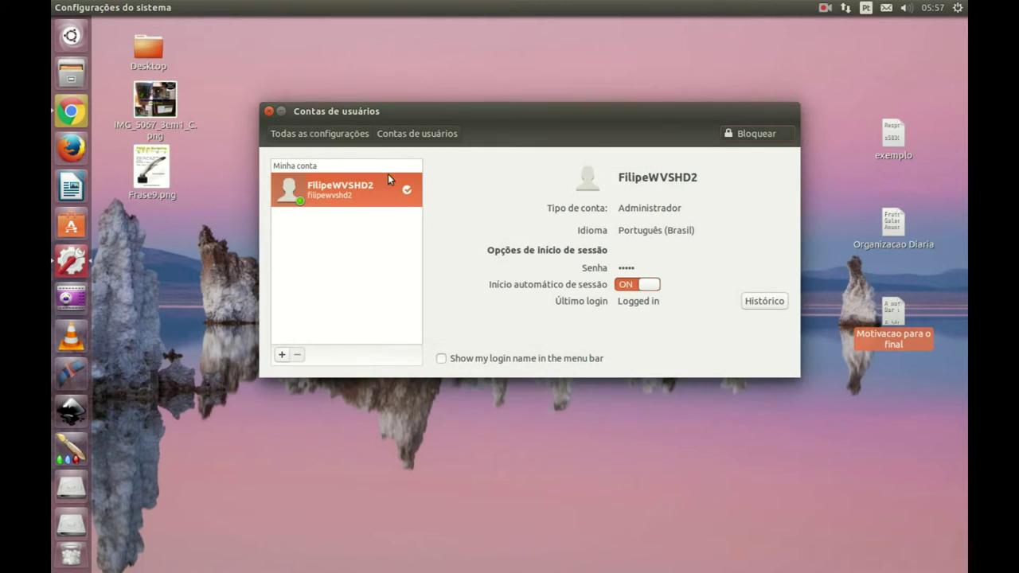
{"action": "left_click", "coordinate": [269, 111]}
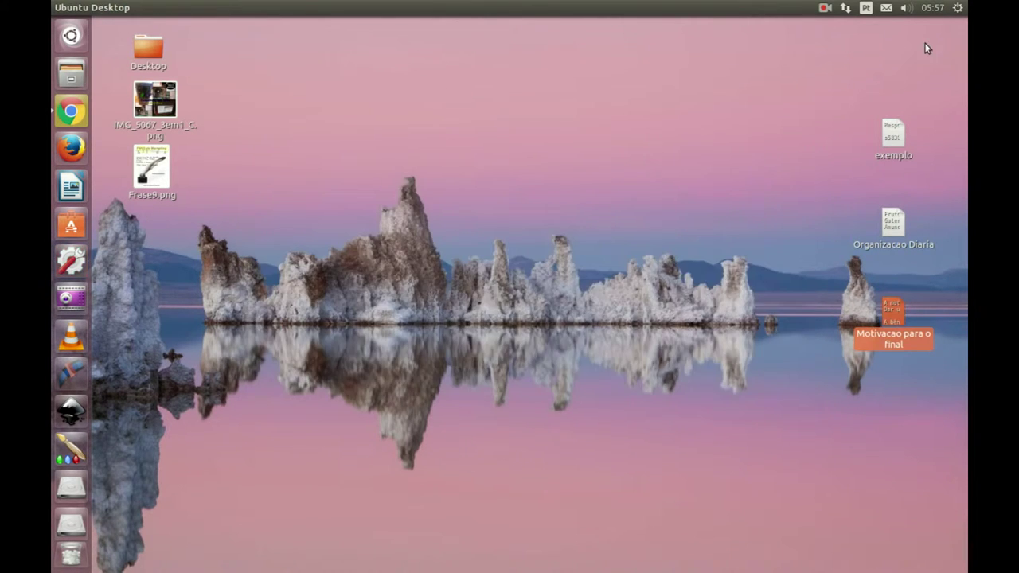
- View the computer's shutdown and restart options and dismiss the dialog without shutting down
{"action": "left_click", "coordinate": [956, 8]}
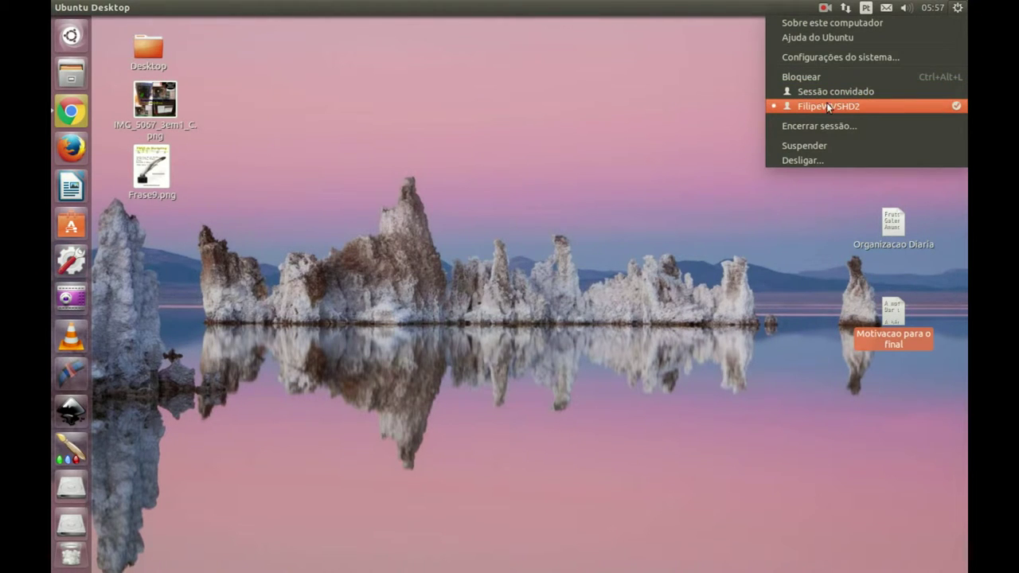
{"action": "left_click", "coordinate": [876, 160]}
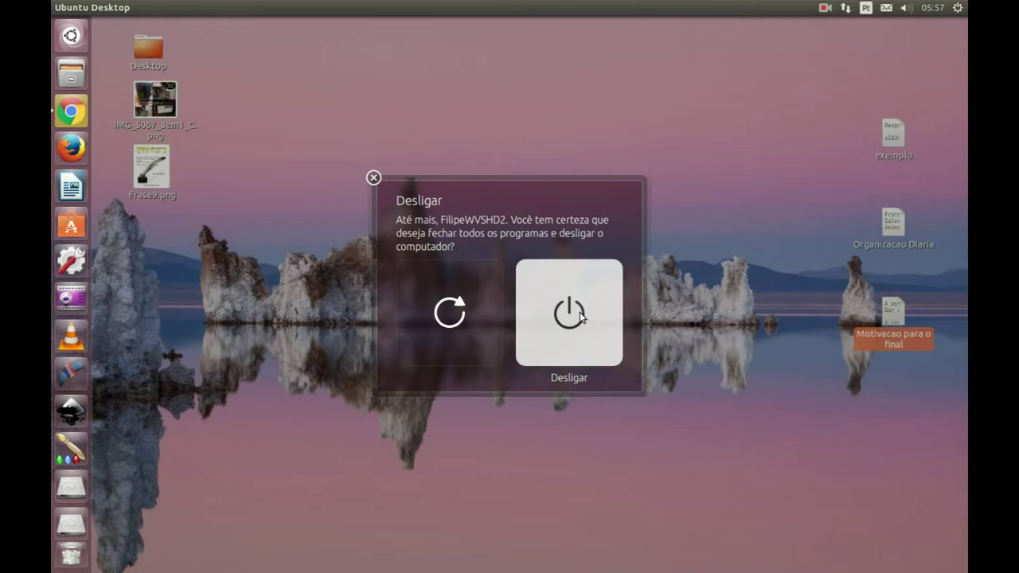
{"action": "left_click", "coordinate": [373, 177]}
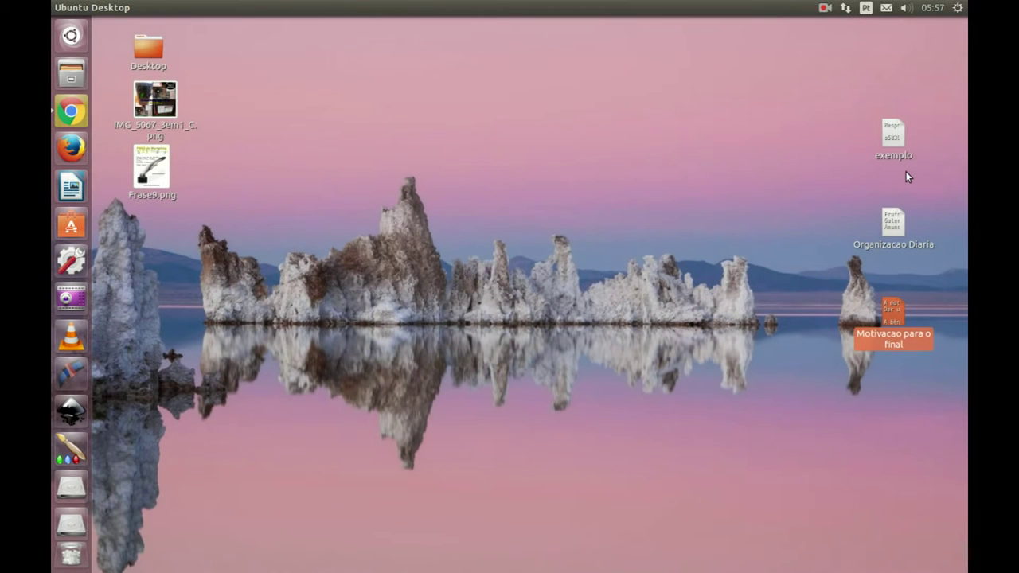
{"action": "left_click", "coordinate": [958, 8]}
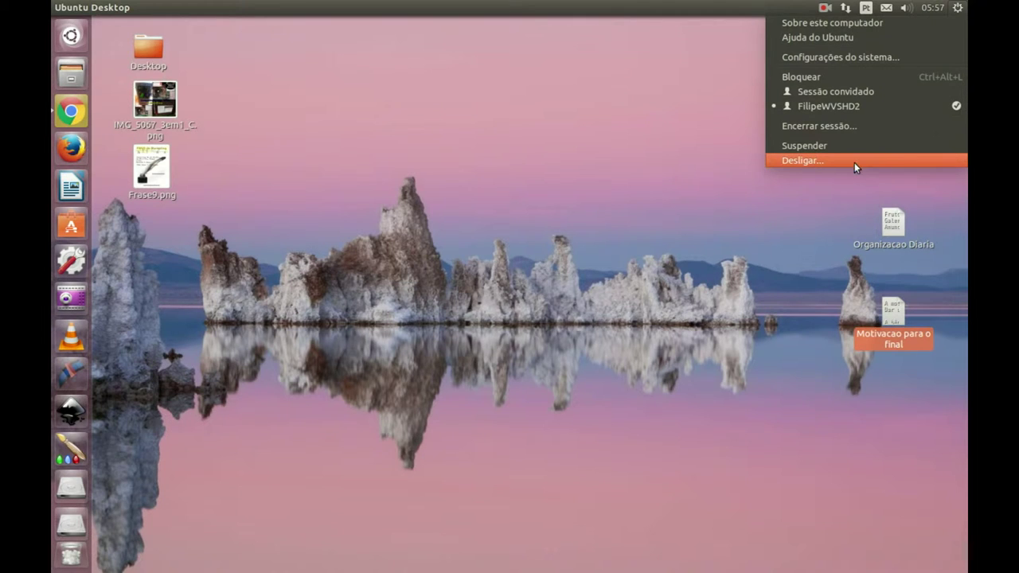
{"action": "left_click", "coordinate": [825, 160]}
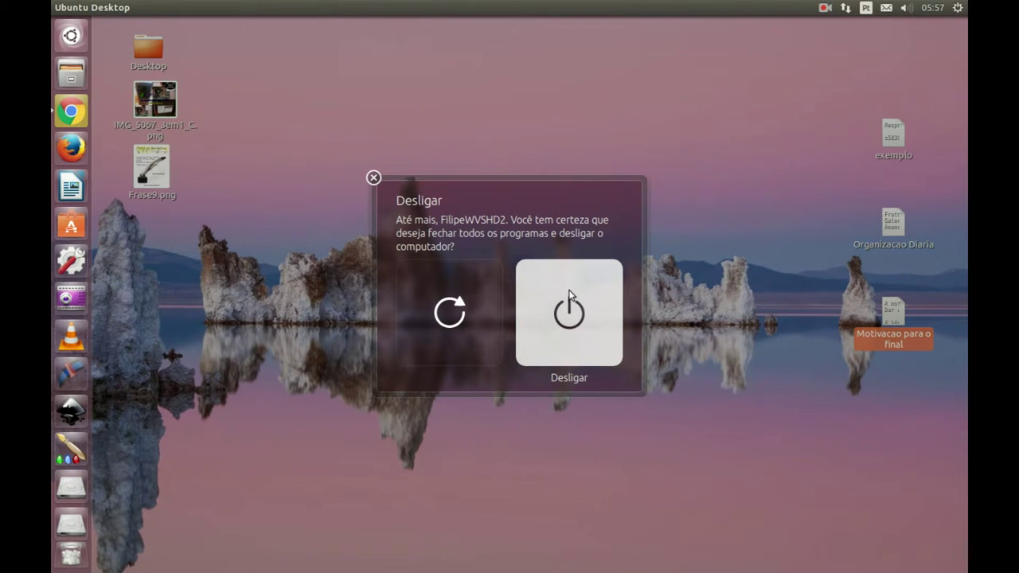
{"action": "left_click", "coordinate": [373, 178]}
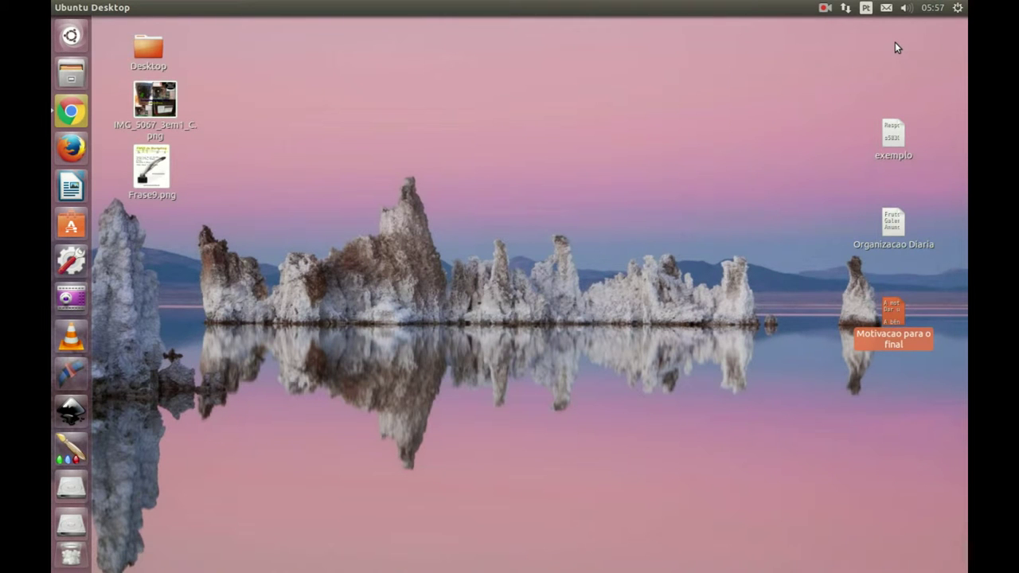
- View the calendar, inspect the date and time settings with their location options, and close the settings window
{"action": "left_click", "coordinate": [932, 8]}
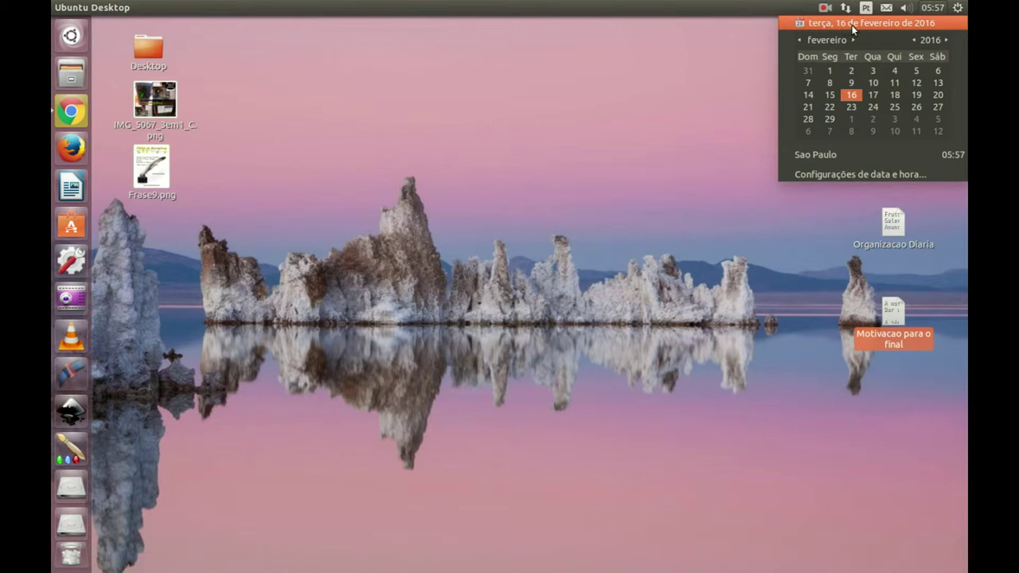
{"action": "left_click", "coordinate": [880, 170]}
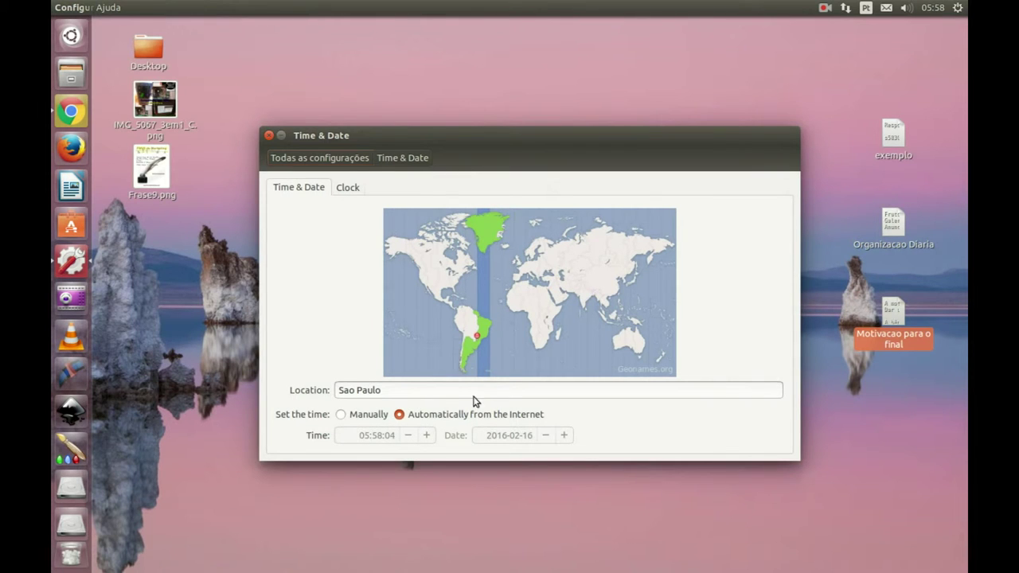
{"action": "left_click", "coordinate": [271, 135]}
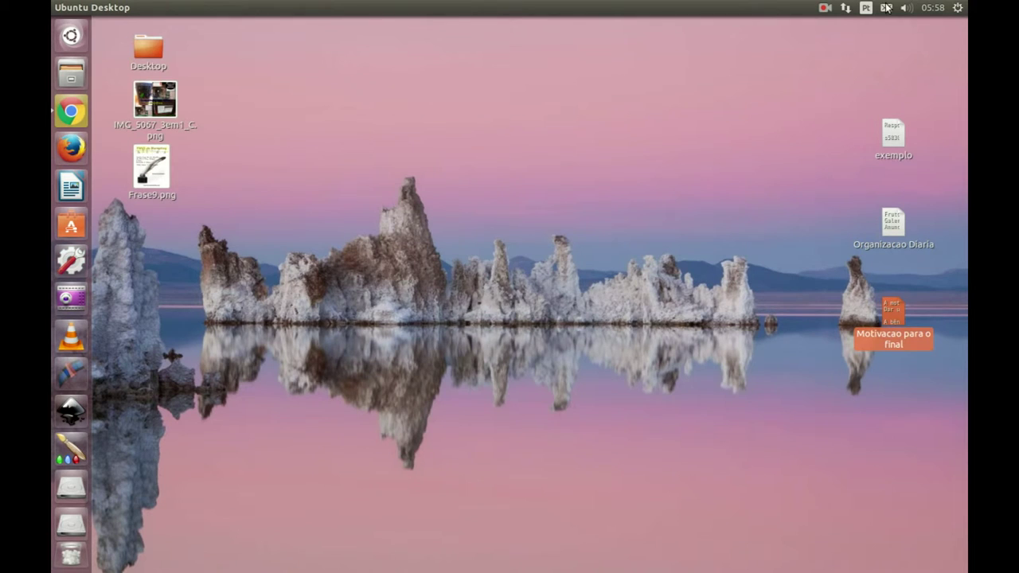
- Turn the output volume down to the minimum and review the sound settings for input, sound effects and applications, closing the window
{"action": "left_click", "coordinate": [905, 7]}
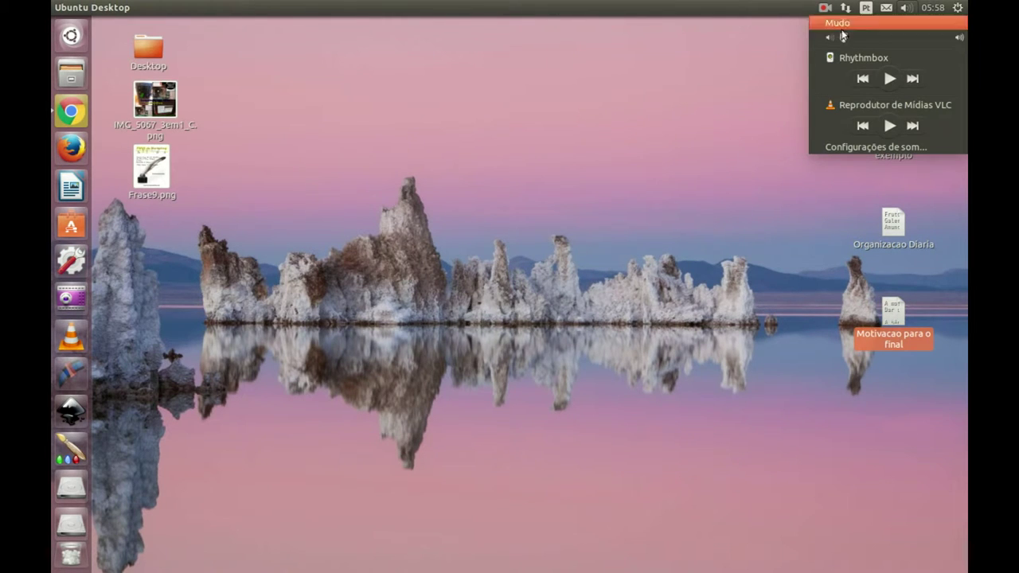
{"action": "mouse_move", "coordinate": [851, 36]}
{"action": "left_mouse_down"}
{"action": "mouse_move", "coordinate": [944, 36]}
{"action": "mouse_move", "coordinate": [843, 37]}
{"action": "left_mouse_up"}
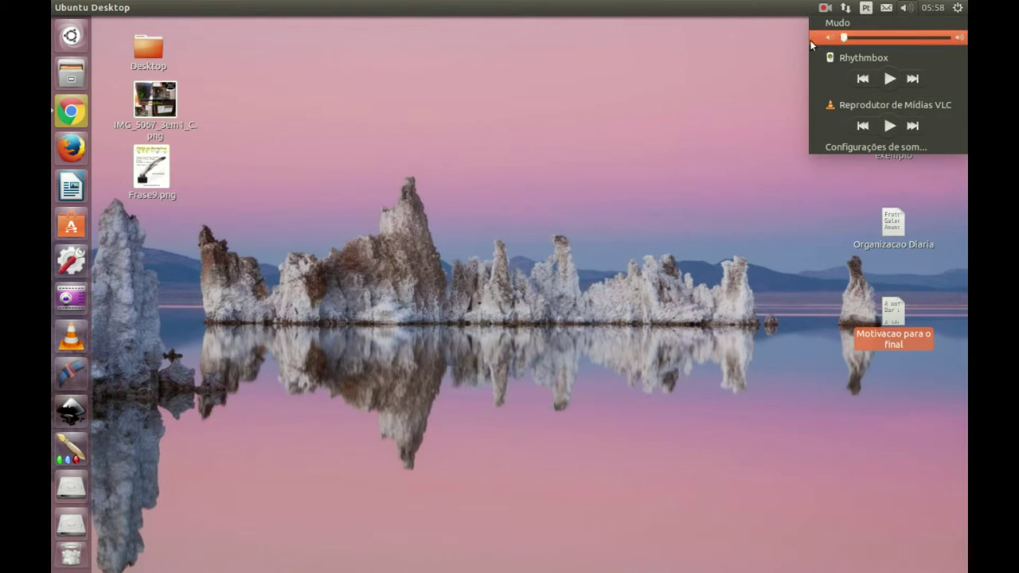
{"action": "left_click", "coordinate": [895, 148]}
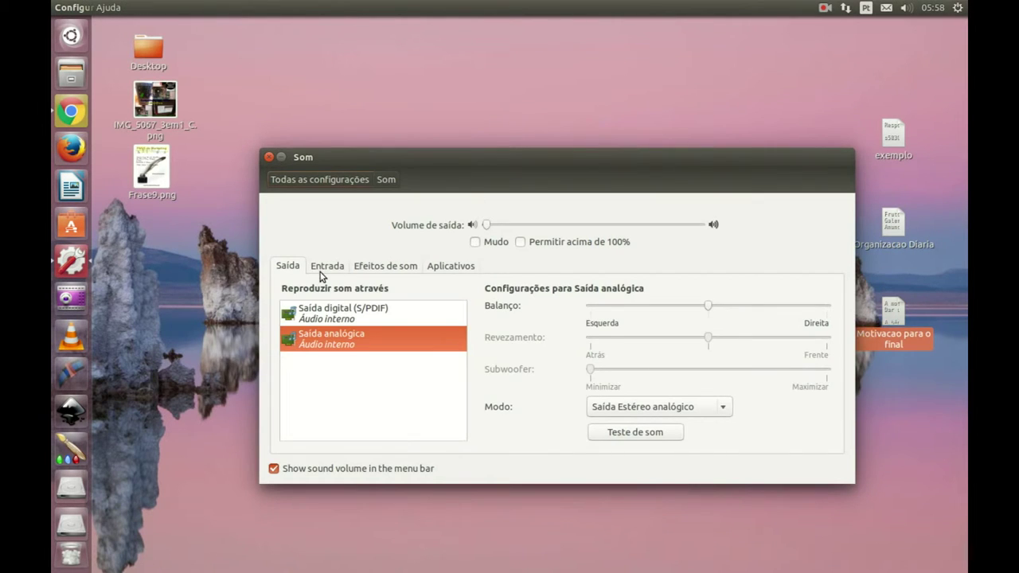
{"action": "left_click", "coordinate": [323, 266]}
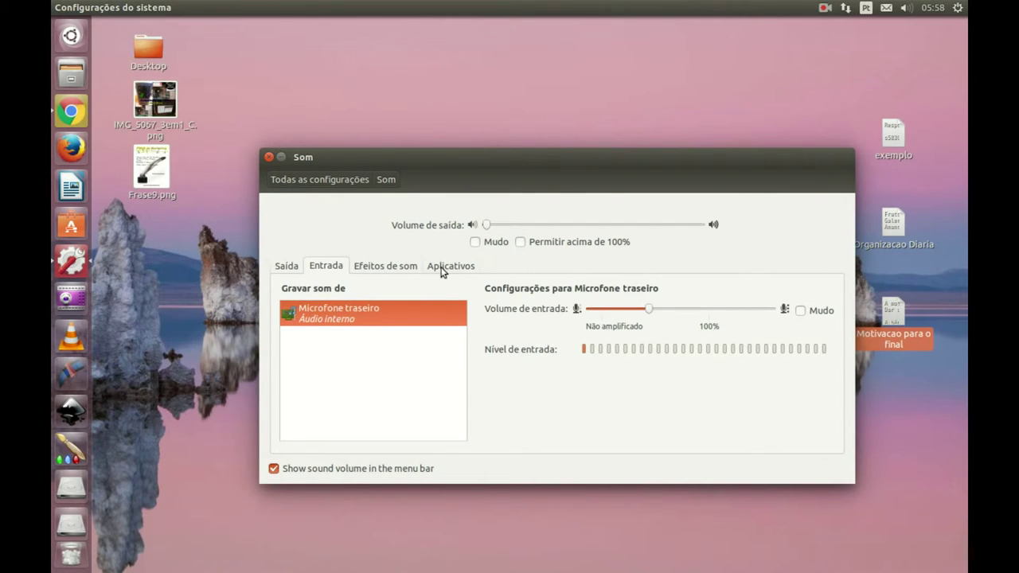
{"action": "left_click", "coordinate": [399, 267]}
{"action": "left_click", "coordinate": [453, 268]}
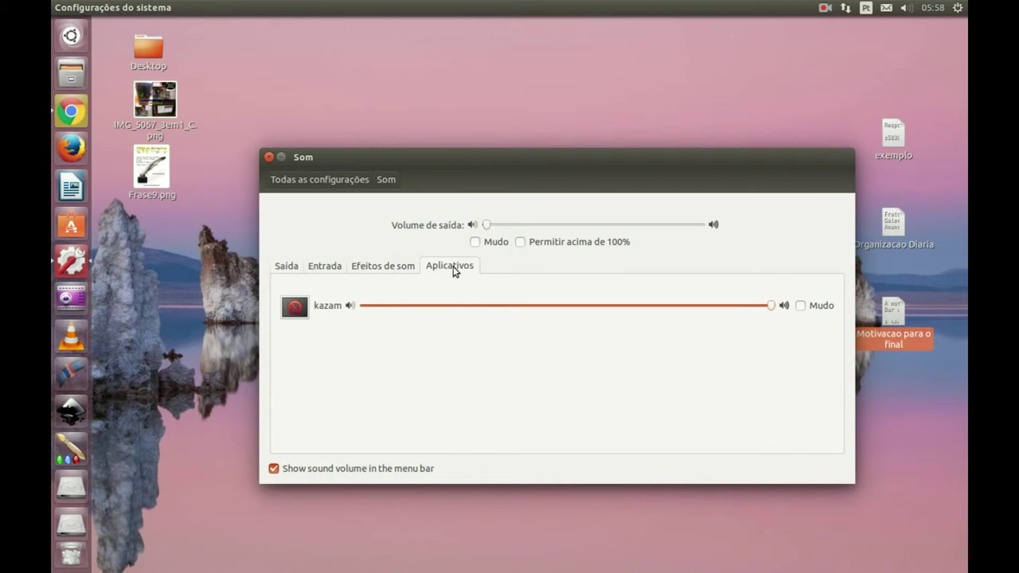
{"action": "left_click", "coordinate": [268, 157]}
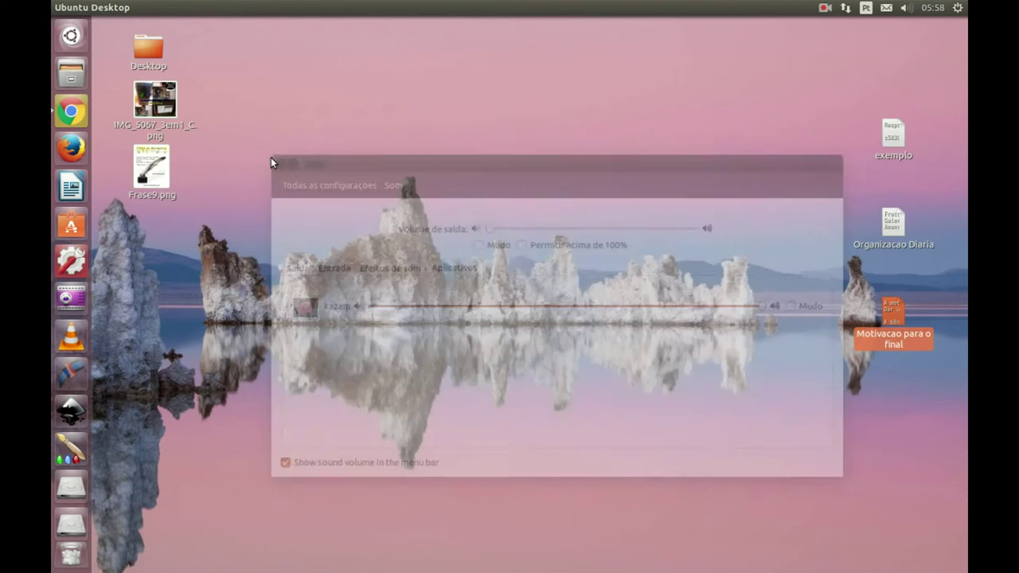
- Look over the e-mail messaging options and the wired network connection options in the system indicators, leaving everything unchanged
{"action": "left_click", "coordinate": [889, 8]}
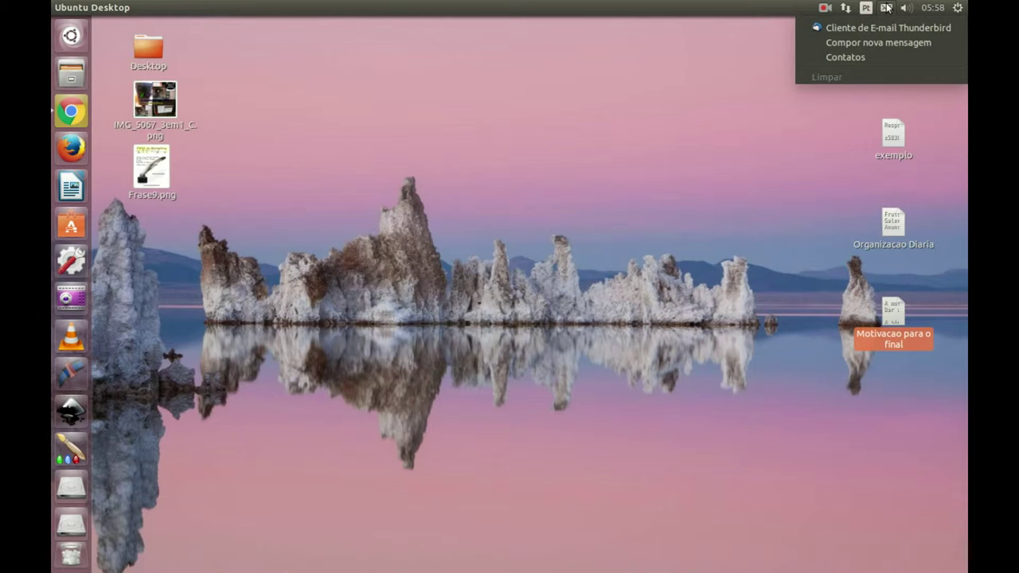
{"action": "mouse_move", "coordinate": [869, 9]}
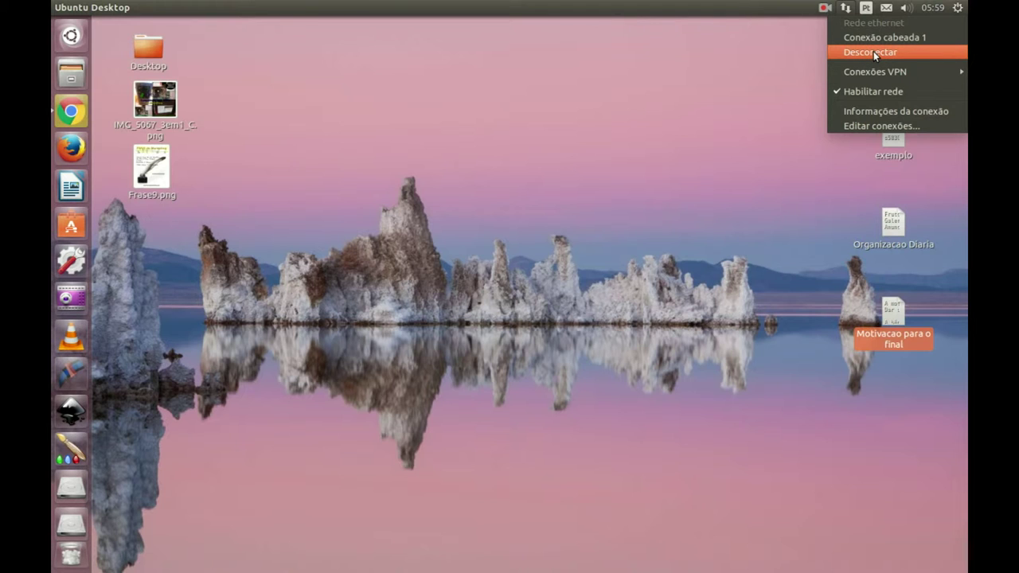
{"action": "left_click", "coordinate": [760, 8]}
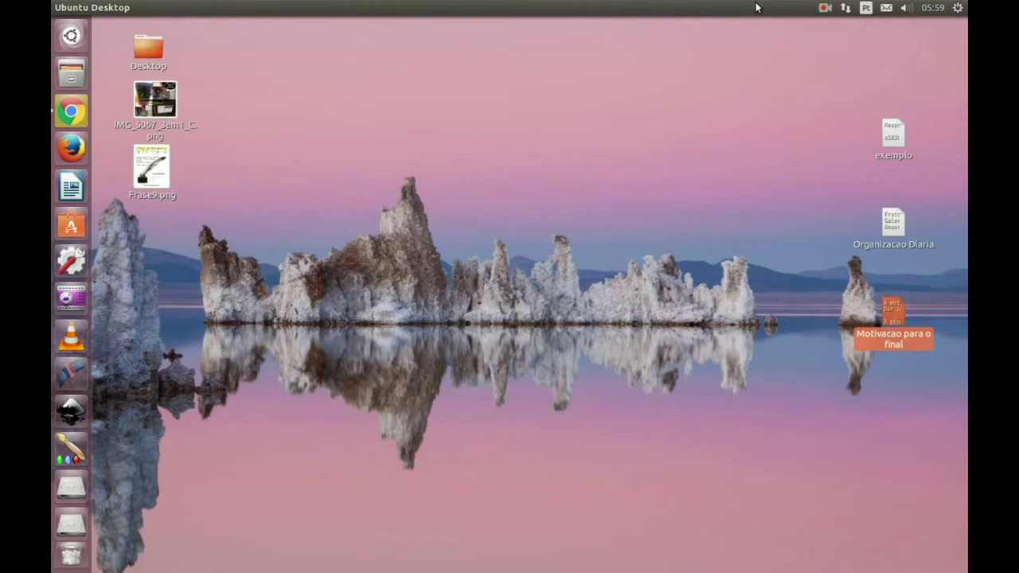
- Search the computer for "chro", launch Google Chrome from the results and close the browser window
{"action": "left_click", "coordinate": [71, 36]}
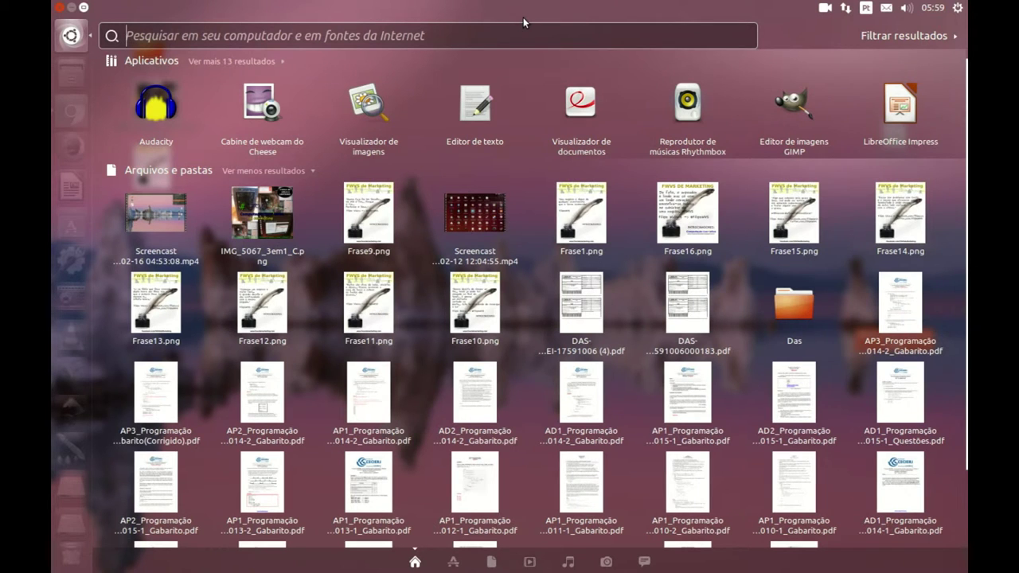
{"action": "type", "text": "chro"}
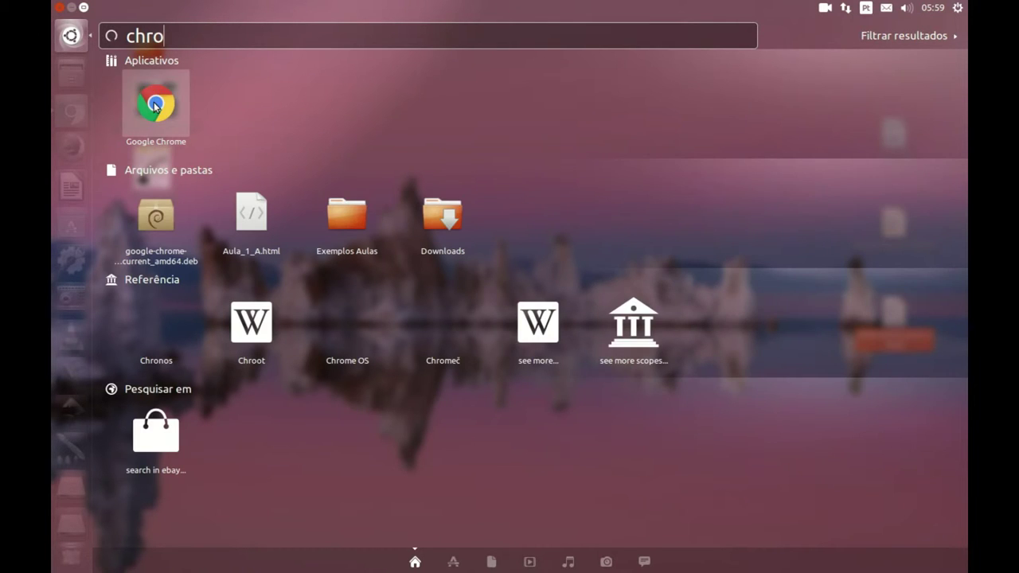
{"action": "left_click", "coordinate": [197, 103]}
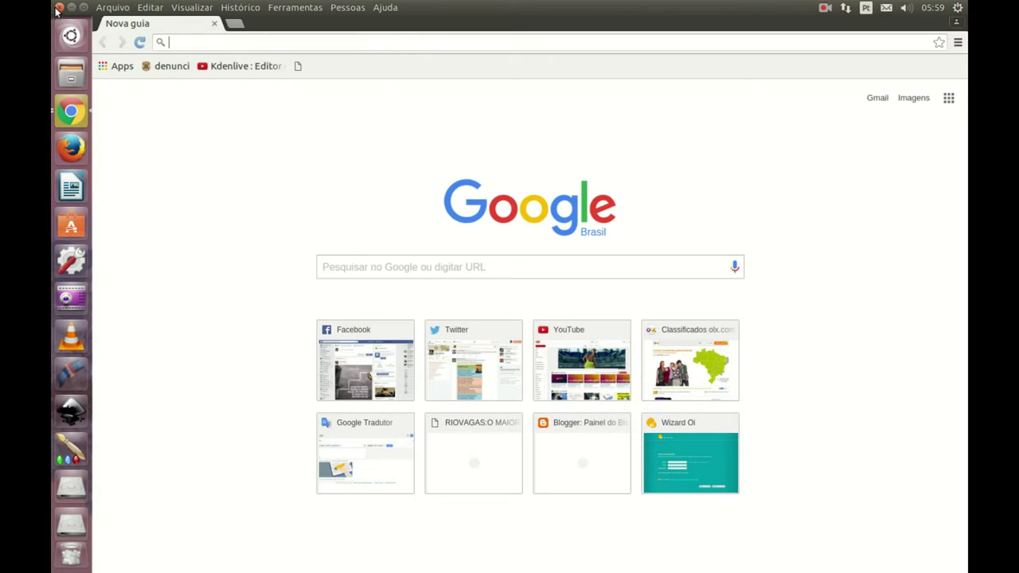
{"action": "left_click", "coordinate": [60, 7]}
- Reopen the Dash, clear the previous search text and collapse the "Arquivos e pastas" results
{"action": "left_click", "coordinate": [71, 35]}
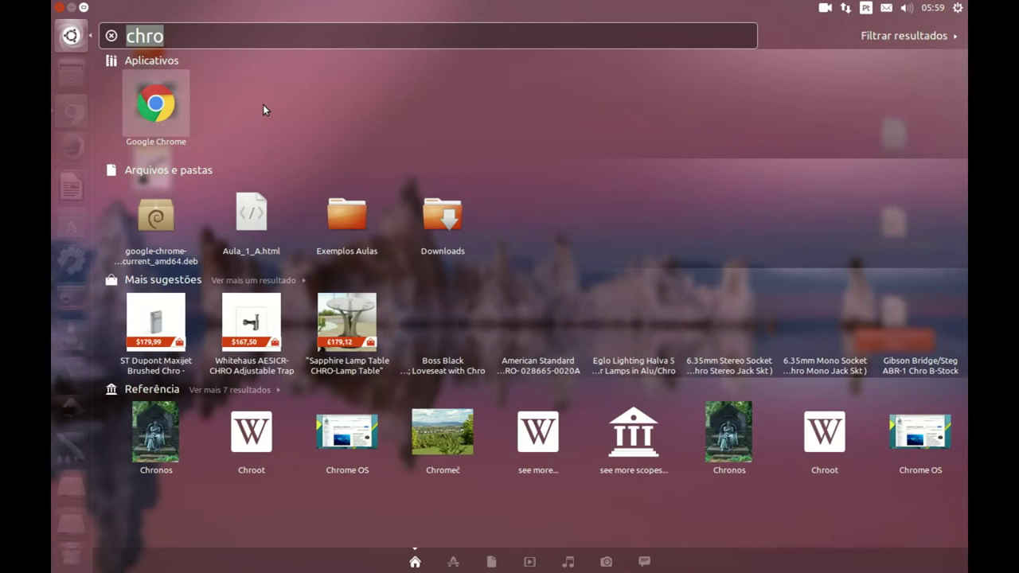
{"action": "key", "text": "BackSpace"}
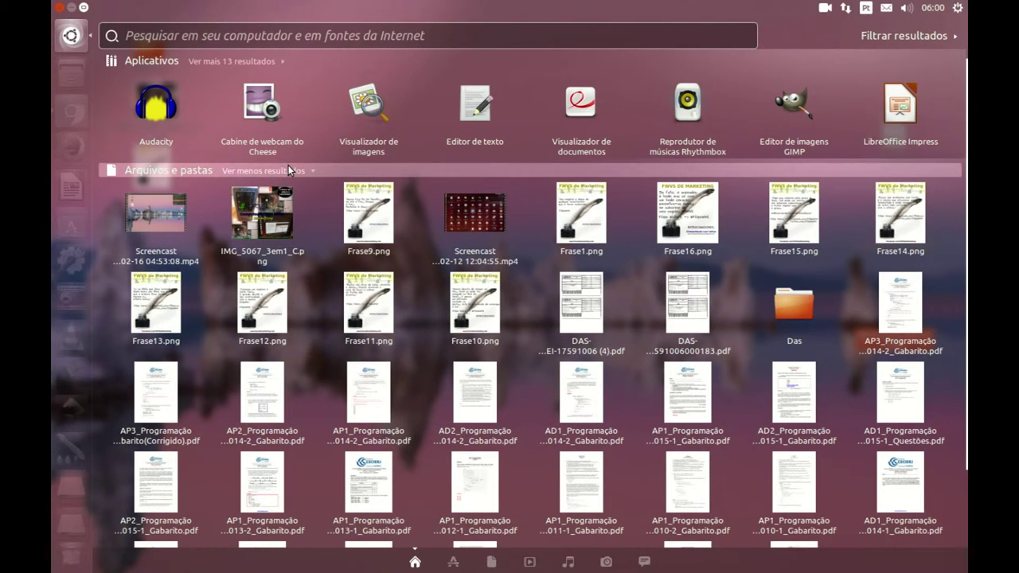
{"action": "left_click", "coordinate": [292, 171]}
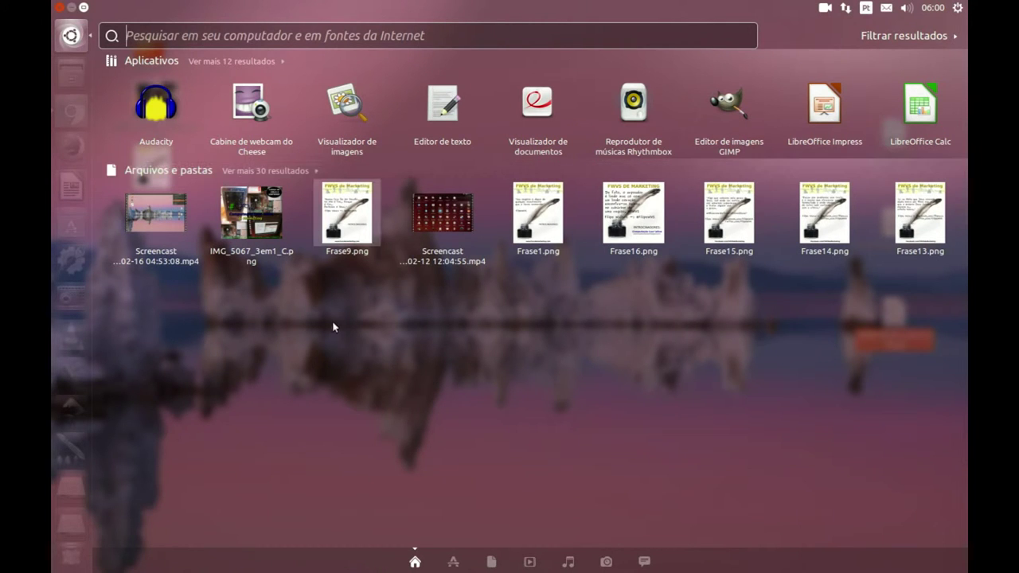
- Show only applications in the Dash, expand the "Instalados" group and look through all the installed programs
{"action": "left_click", "coordinate": [452, 562]}
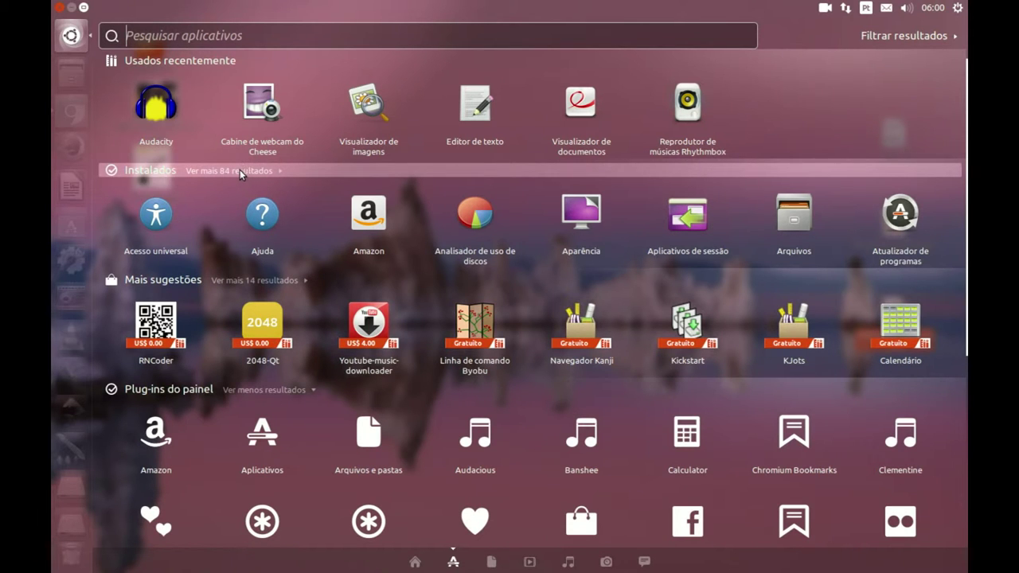
{"action": "left_click", "coordinate": [277, 172]}
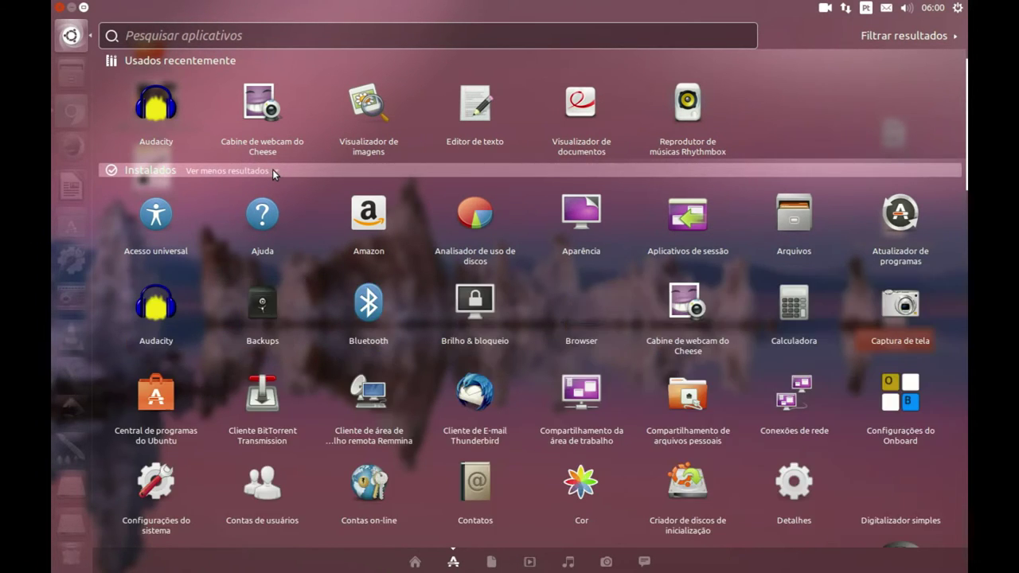
{"action": "scroll", "coordinate": [378, 253], "scroll_direction": "down", "scroll_amount": 3}
{"action": "scroll", "coordinate": [386, 253], "scroll_direction": "down", "scroll_amount": 10}
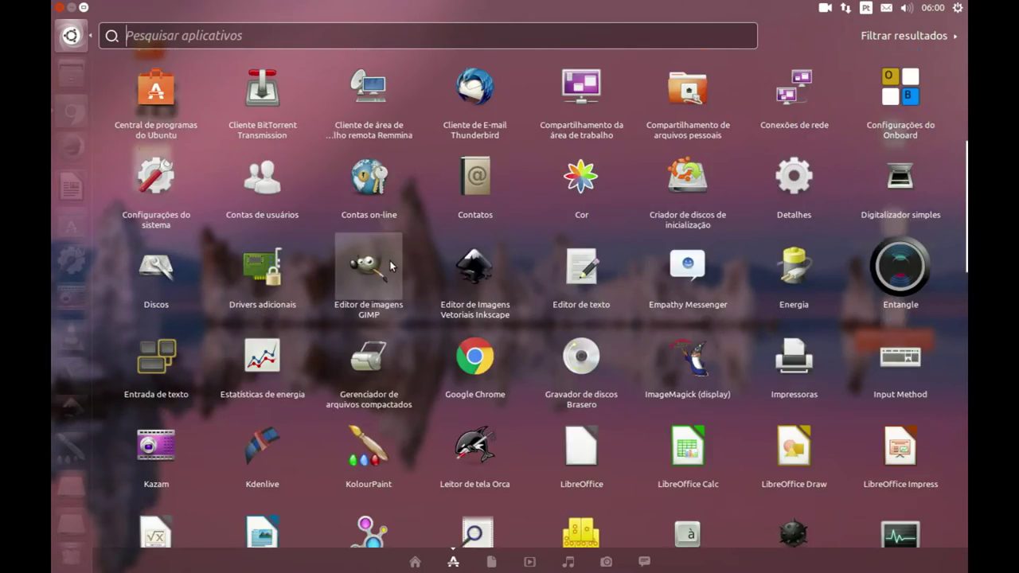
{"action": "scroll", "coordinate": [496, 287], "scroll_direction": "down", "scroll_amount": 3}
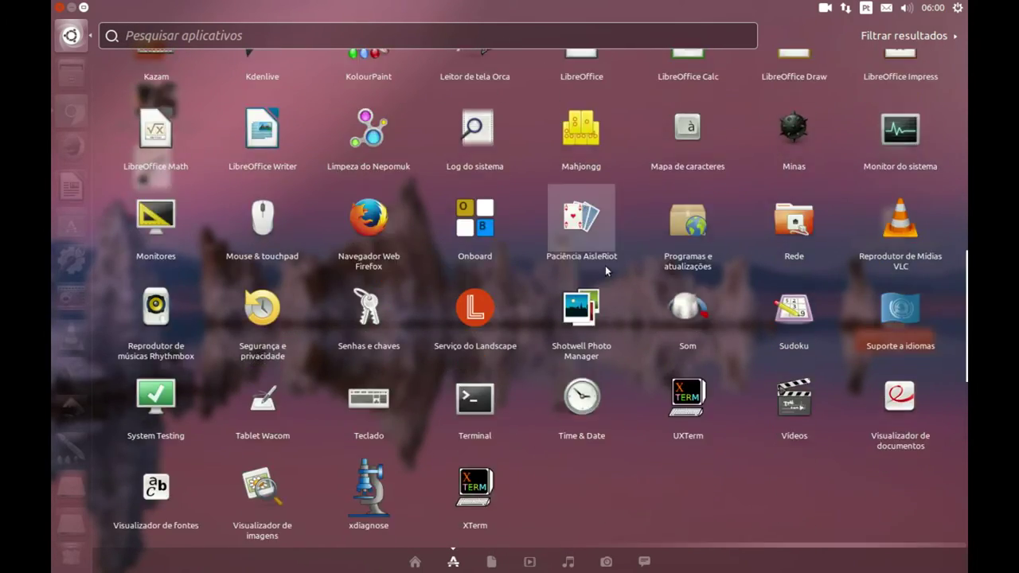
{"action": "left_click_drag", "start_coordinate": [966, 358], "coordinate": [942, 163]}
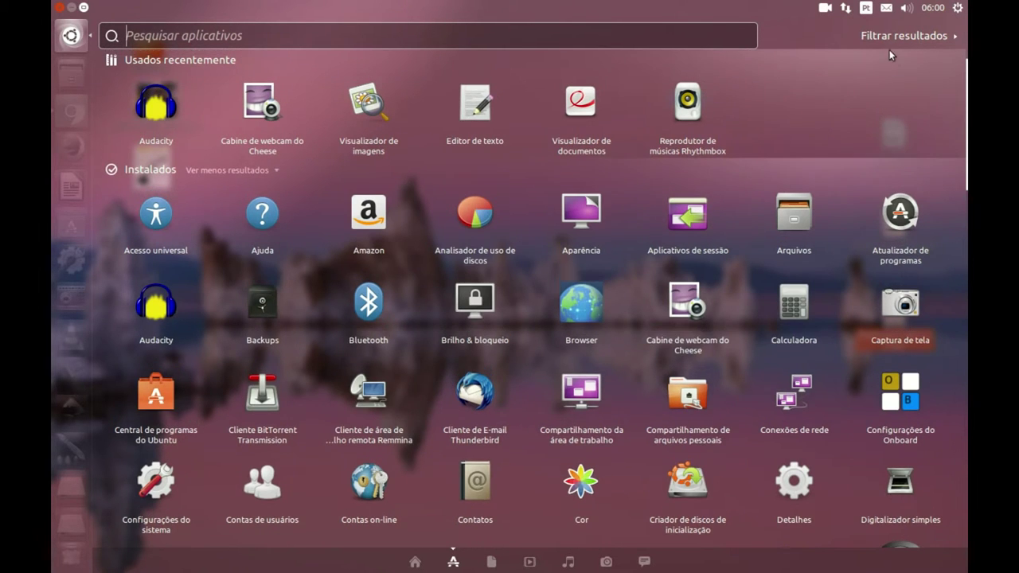
- Filter the applications by the type "Escritório", launch LibreOffice Calc from the installed programs and close it
{"action": "left_click", "coordinate": [890, 37]}
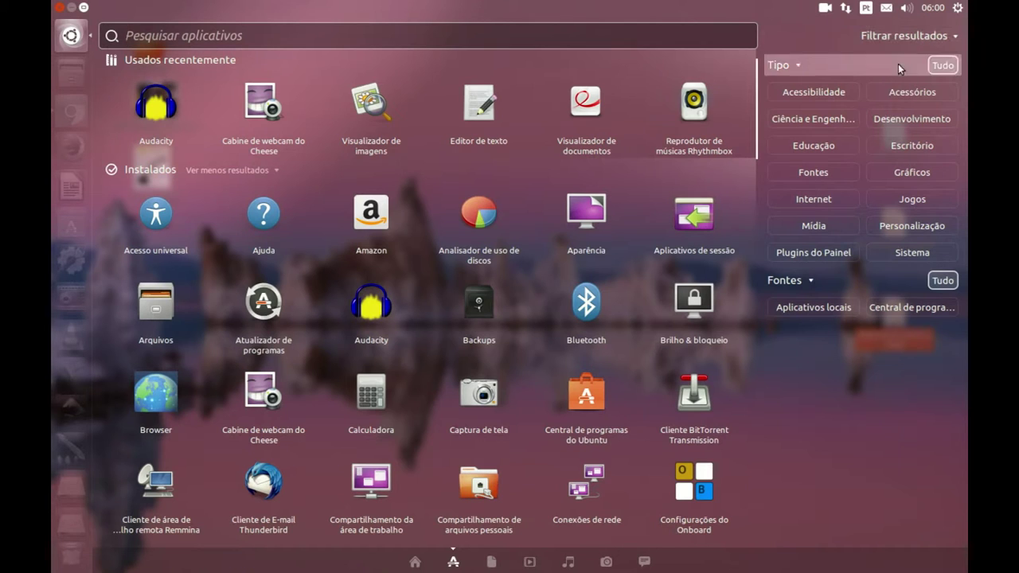
{"action": "left_click", "coordinate": [907, 147]}
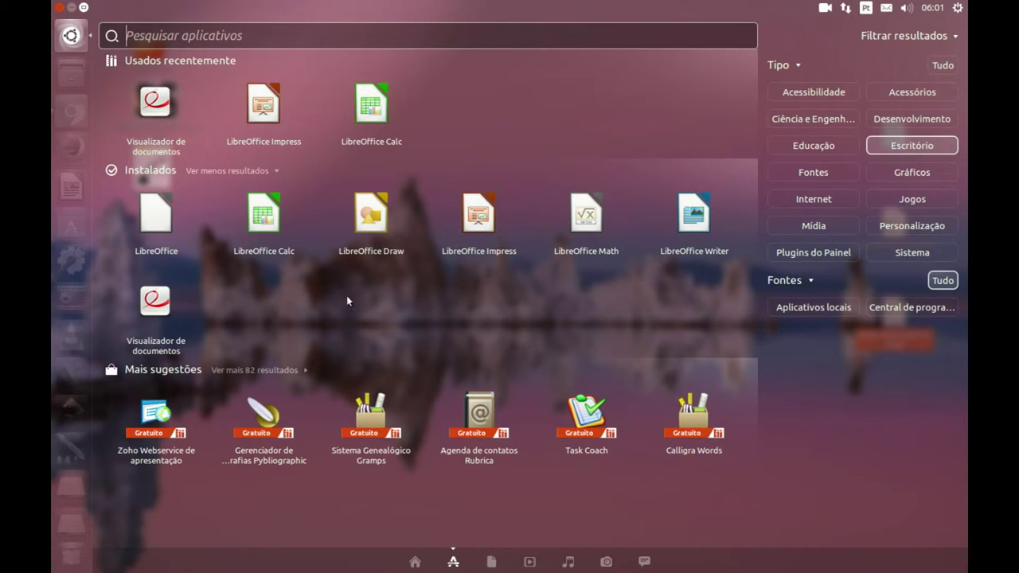
{"action": "left_click", "coordinate": [273, 231]}
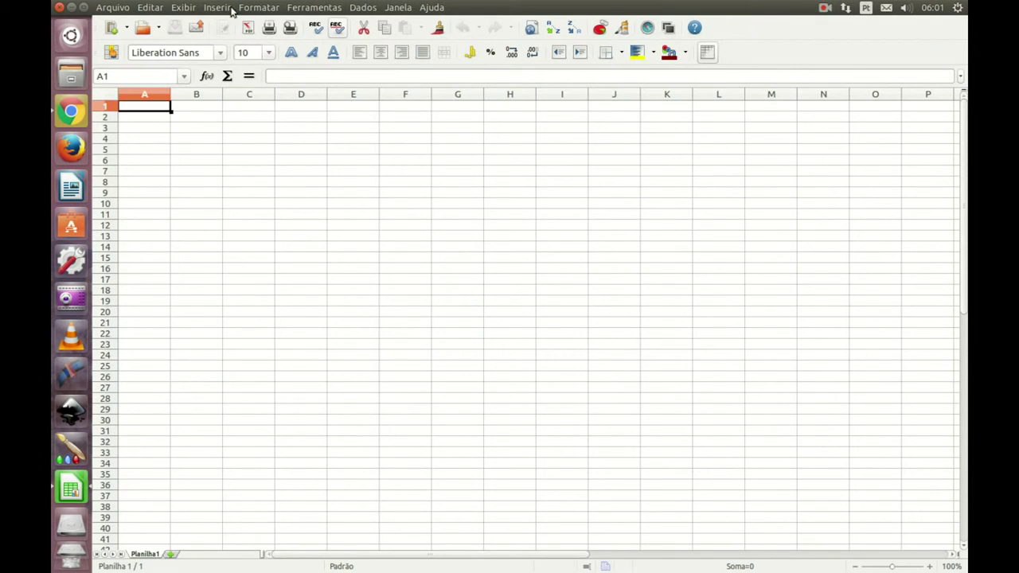
{"action": "left_click", "coordinate": [57, 7]}
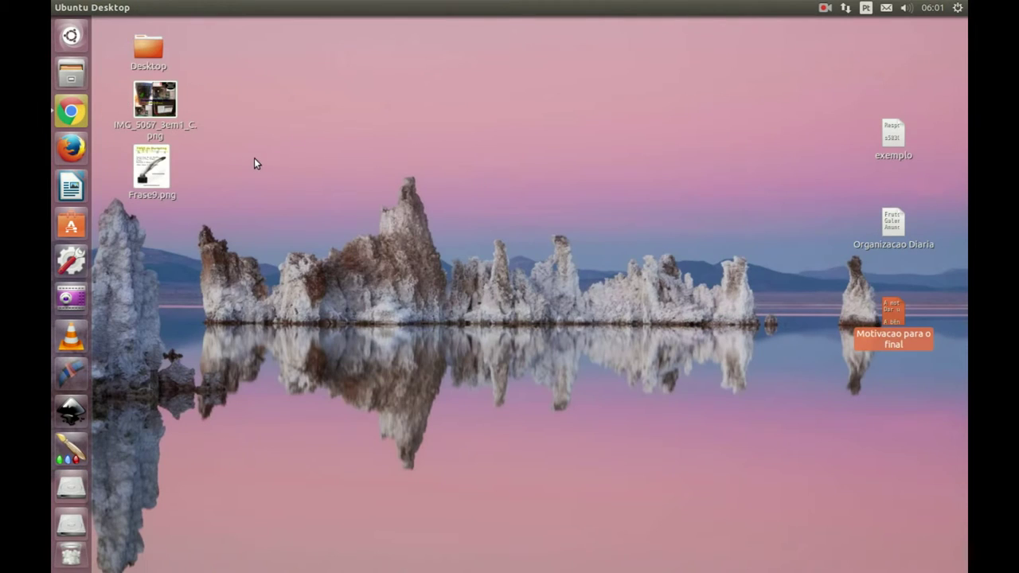
- Show the "Escritório" applications in the Dash and launch LibreOffice Writer from the installed programs
{"action": "key", "text": "super"}
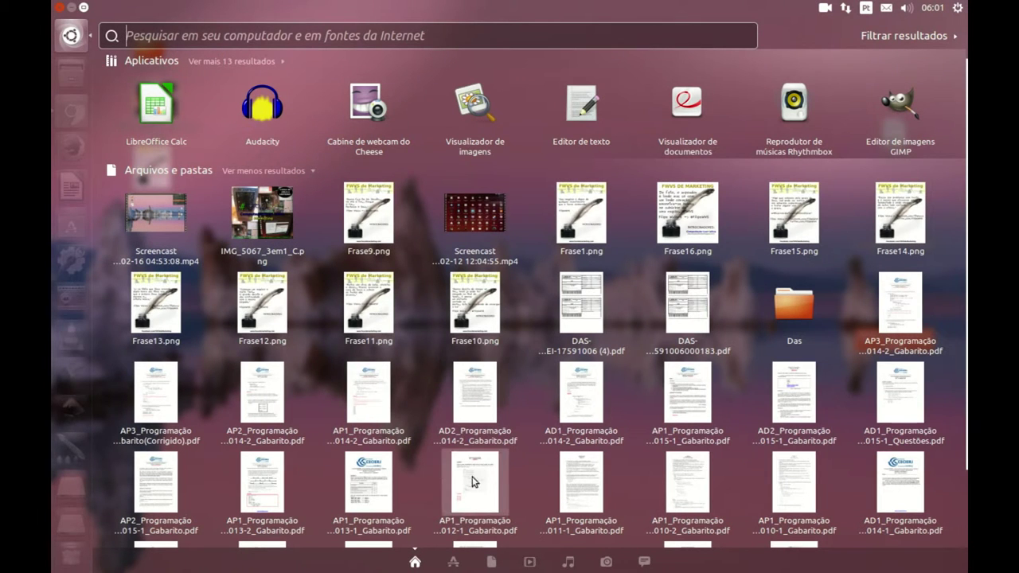
{"action": "left_click", "coordinate": [454, 562]}
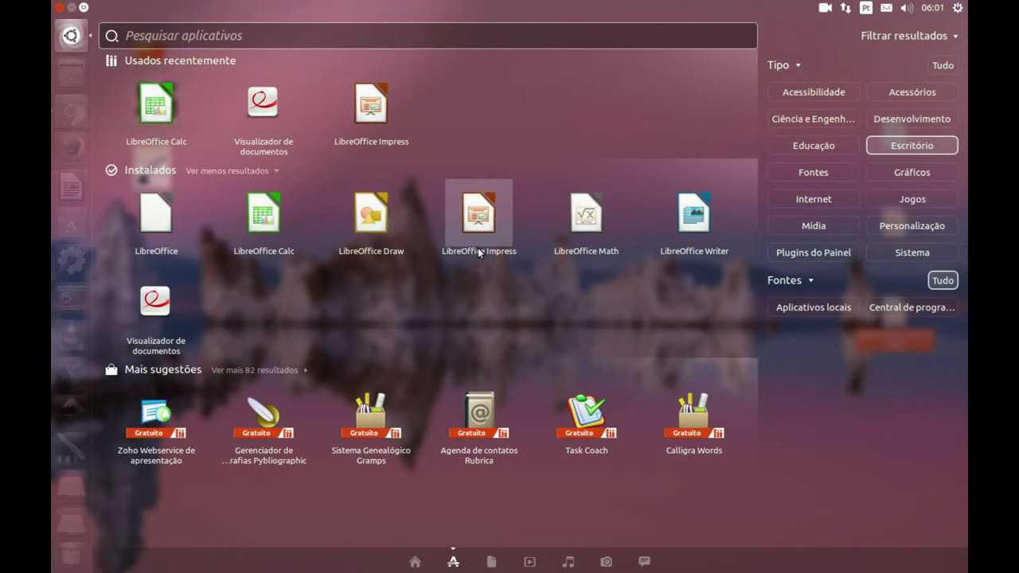
{"action": "left_click", "coordinate": [707, 226]}
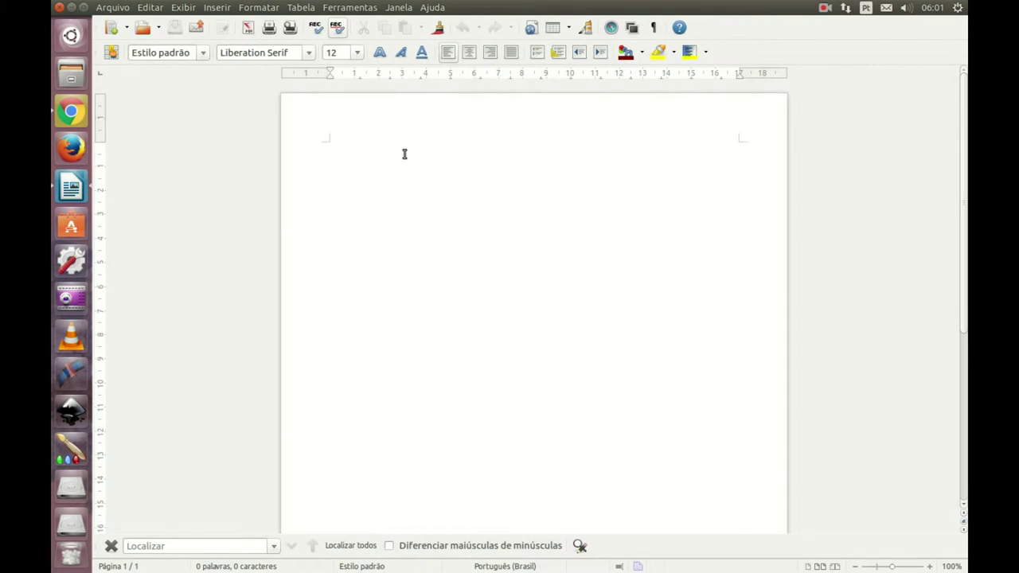
- Write "Exemplo" in the blank document and "Trabalho" below it, leaving an empty line between them
{"action": "type", "text": "Ecm"}
{"action": "key", "text": "BackSpace"}
{"action": "key", "text": "BackSpace"}
{"action": "key", "text": "BackSpace"}
{"action": "type", "text": "Exemplo  "}
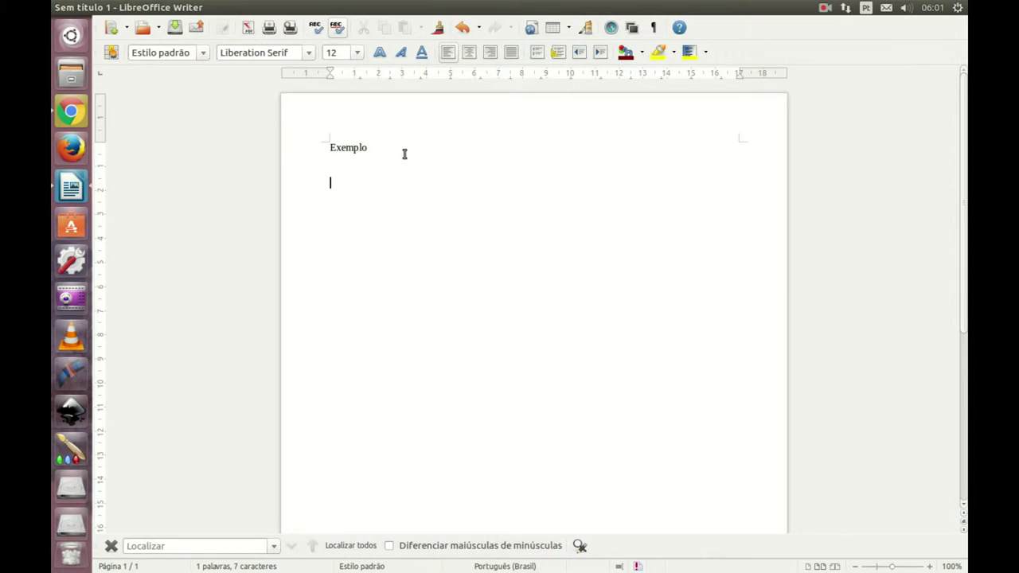
{"action": "type", "text": "Trabalho"}
- Format the whole text as centred, bold and 88 pt, and close Writer without saving the document
{"action": "key", "text": "ctrl+a"}
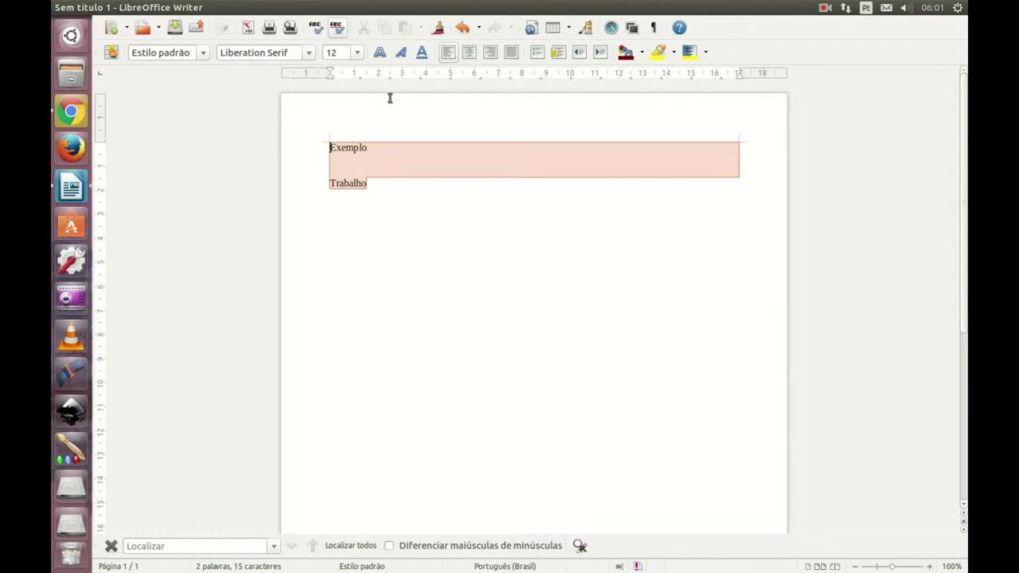
{"action": "left_click", "coordinate": [469, 52]}
{"action": "left_click", "coordinate": [357, 53]}
{"action": "scroll", "coordinate": [330, 159], "scroll_direction": "down", "scroll_amount": 6}
{"action": "left_click", "coordinate": [329, 170]}
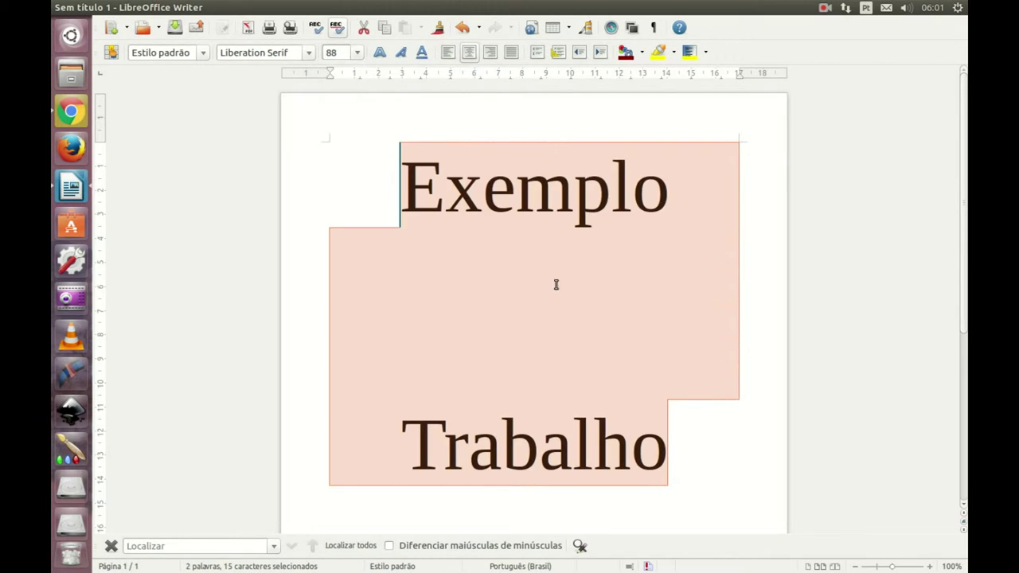
{"action": "left_click", "coordinate": [379, 52]}
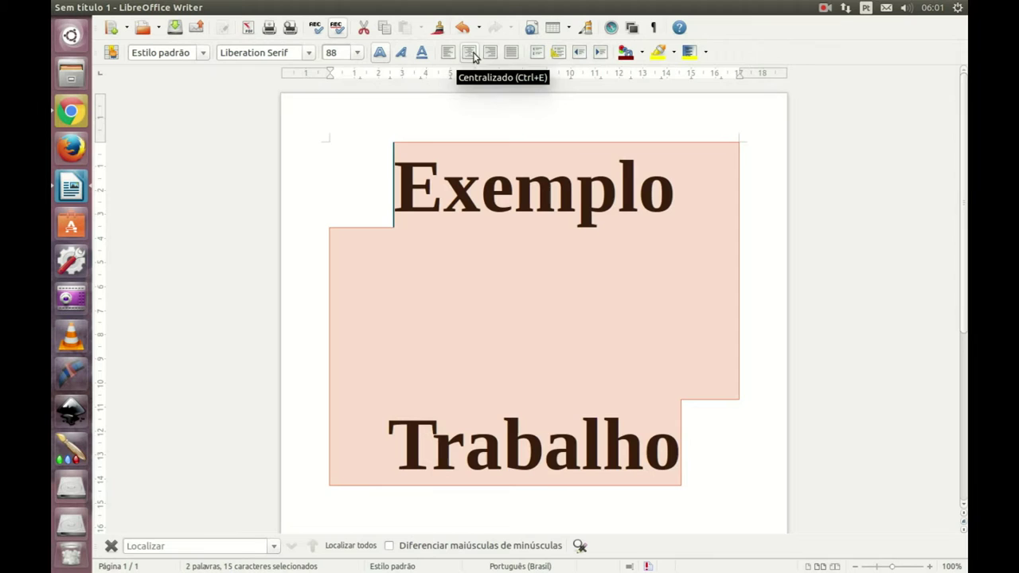
{"action": "left_click", "coordinate": [542, 239]}
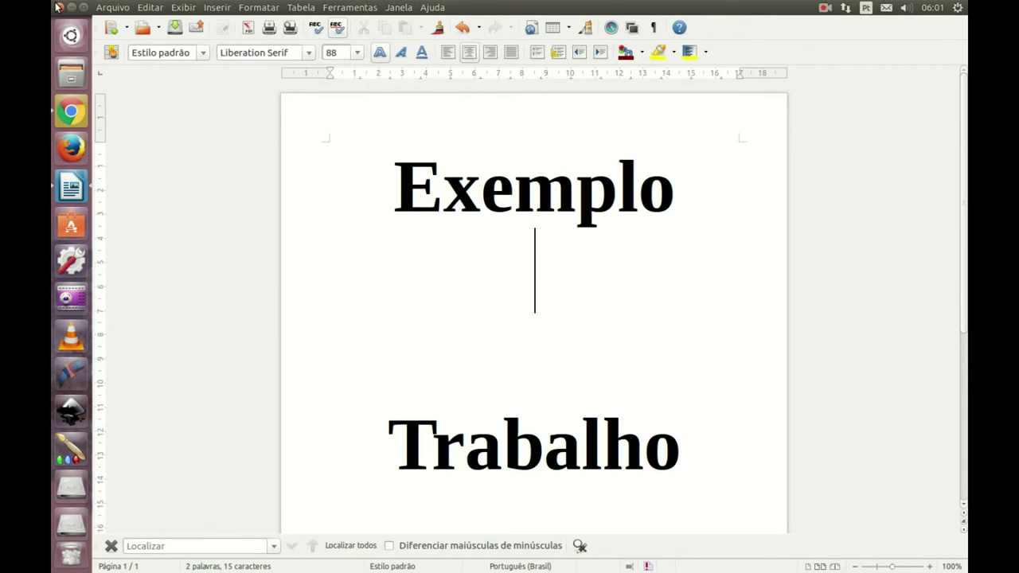
{"action": "left_click", "coordinate": [60, 7]}
{"action": "left_click", "coordinate": [461, 344]}
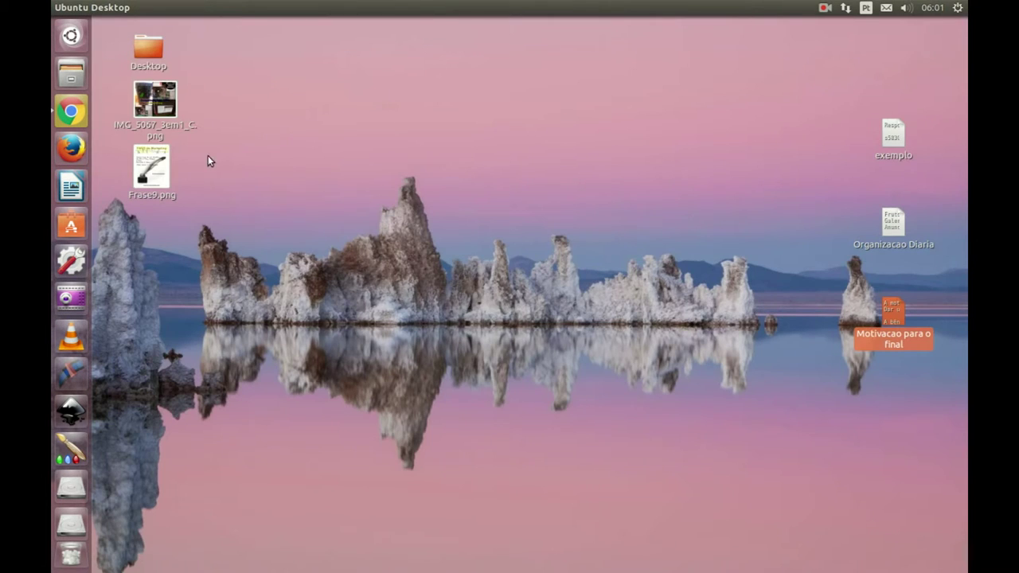
- Replace the "Escritório" filter in the Dash applications with "Internet", launch Firefox from the installed programs and close it
{"action": "left_click", "coordinate": [71, 35]}
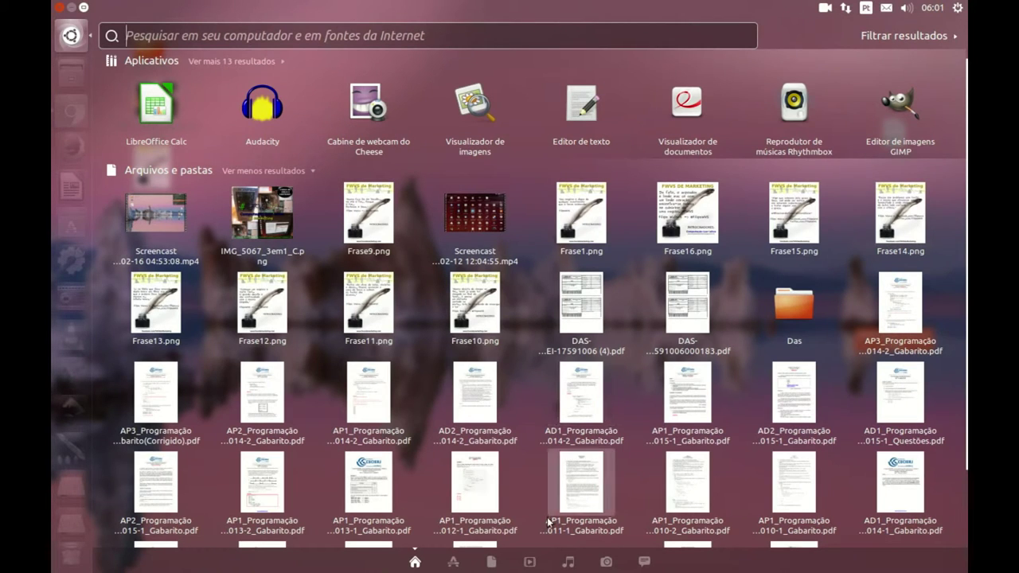
{"action": "left_click", "coordinate": [453, 561]}
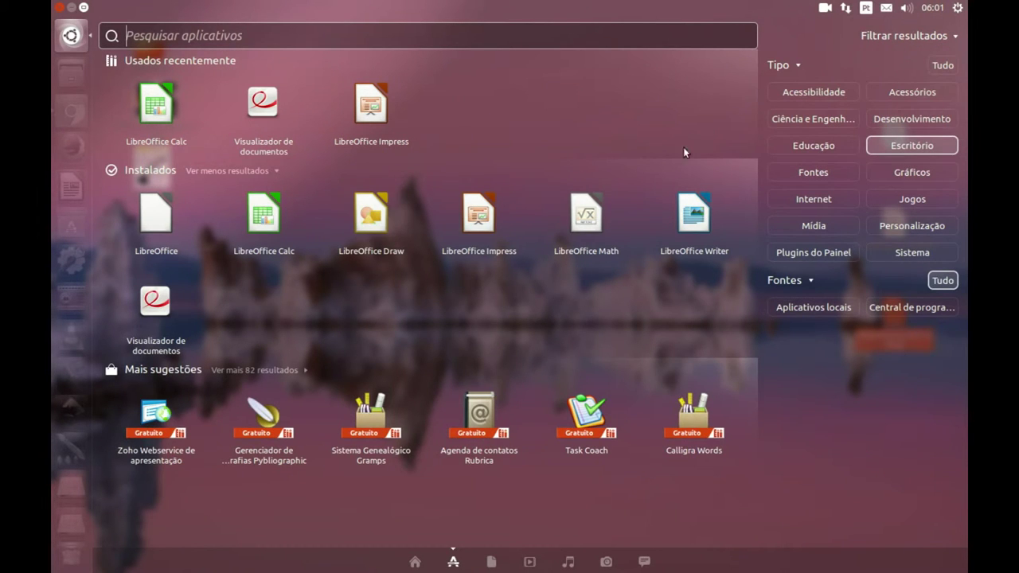
{"action": "left_click", "coordinate": [904, 150]}
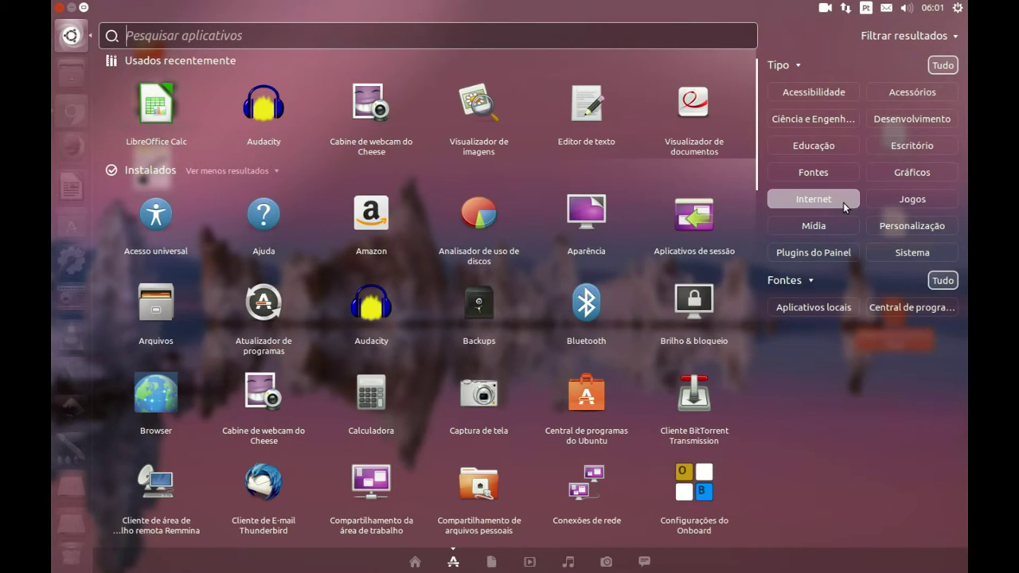
{"action": "left_click", "coordinate": [898, 150]}
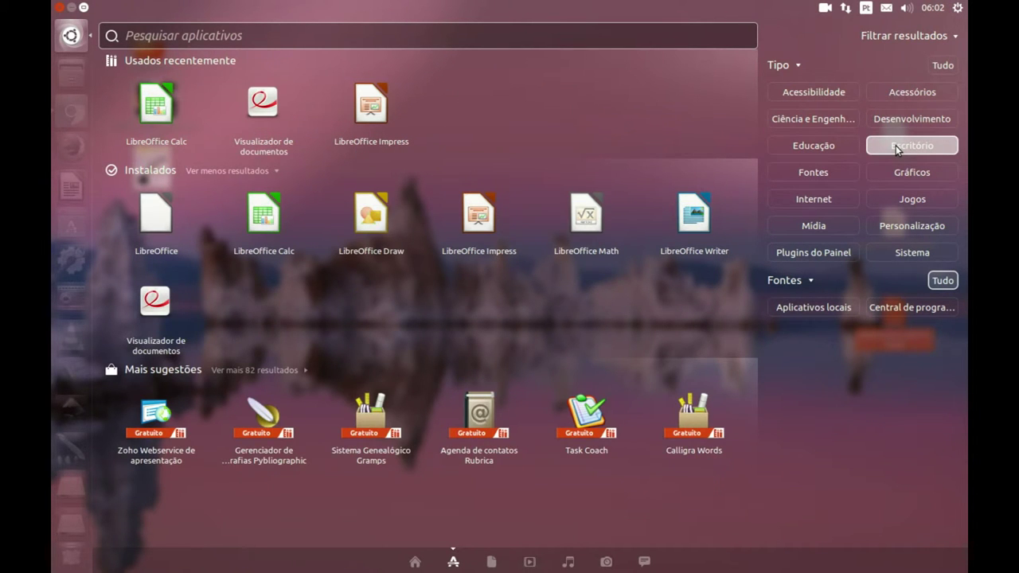
{"action": "left_click", "coordinate": [897, 151]}
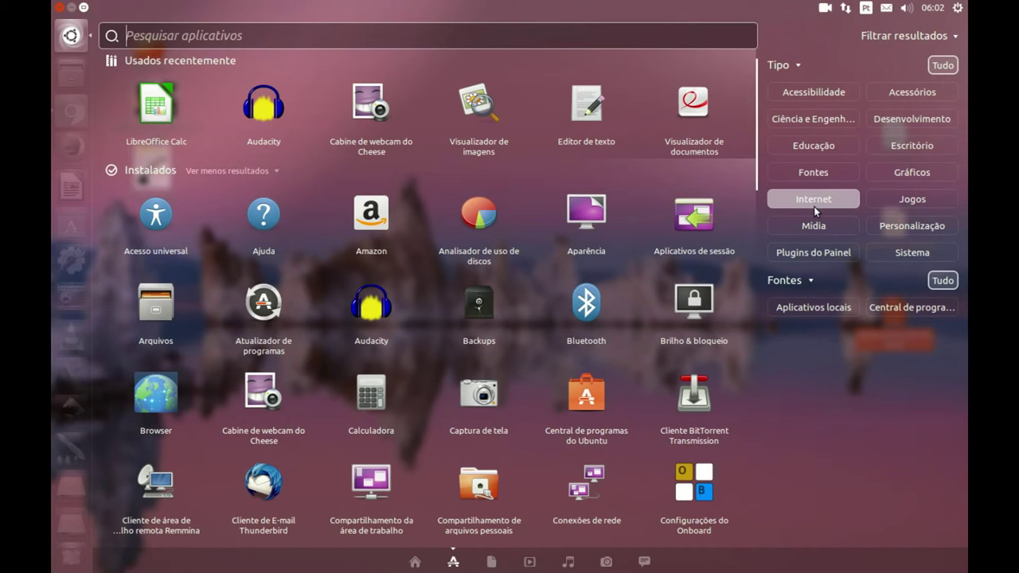
{"action": "left_click", "coordinate": [814, 204]}
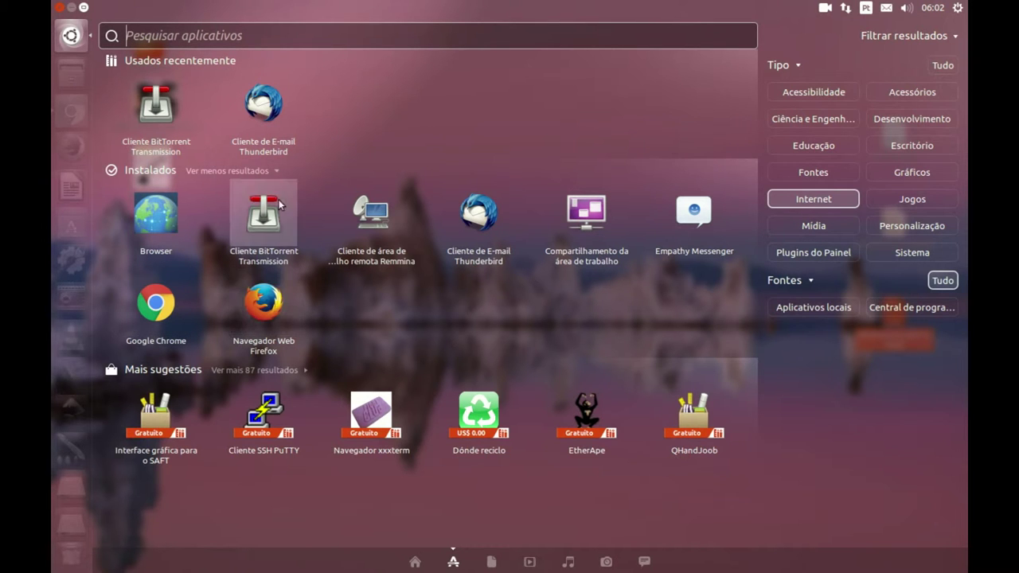
{"action": "left_click", "coordinate": [255, 304]}
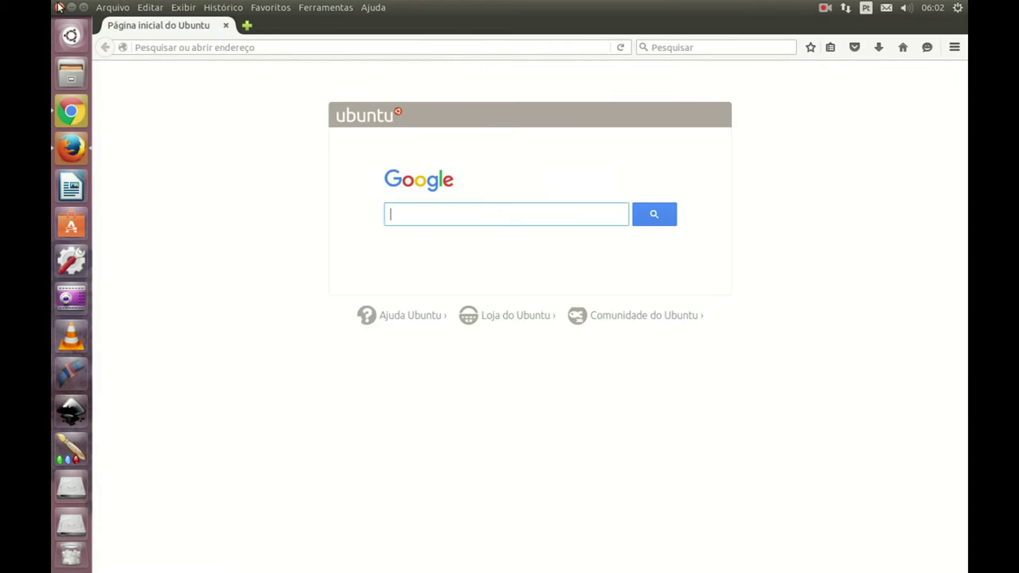
{"action": "left_click", "coordinate": [58, 7]}
- Look through the Dash's files, videos, music, photos and social network sections, and close the Dash
{"action": "left_click", "coordinate": [70, 35]}
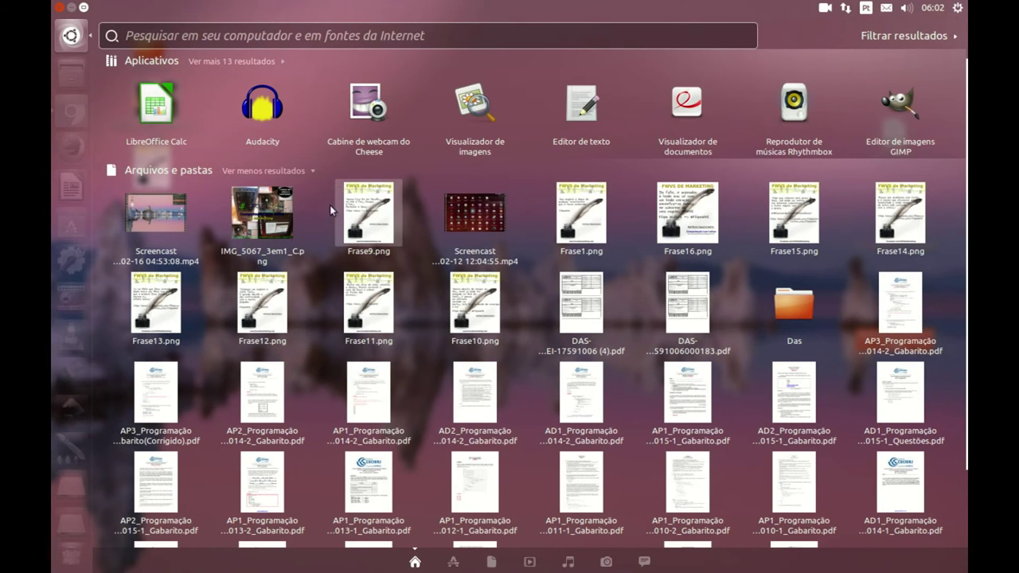
{"action": "left_click", "coordinate": [491, 561]}
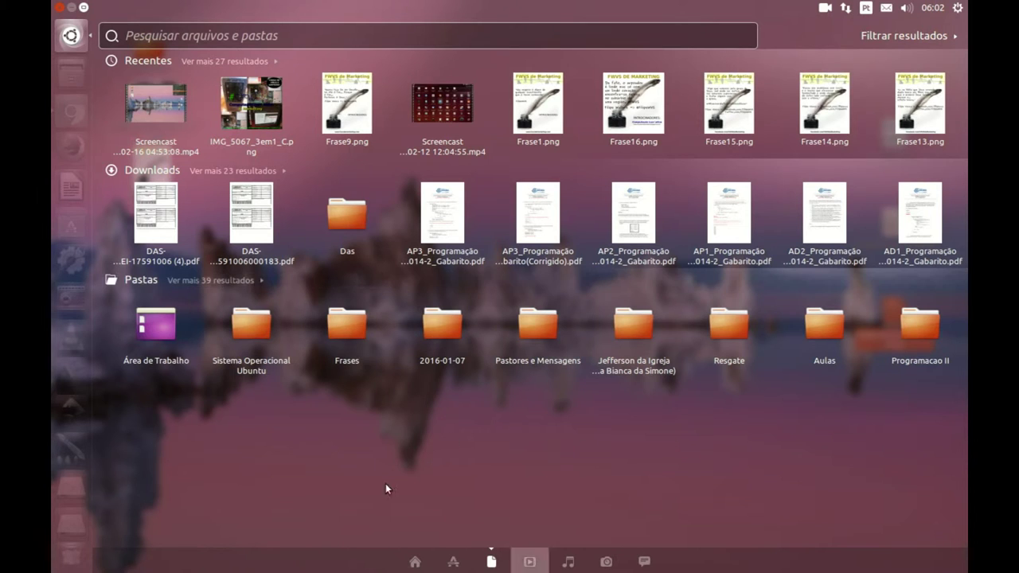
{"action": "left_click", "coordinate": [530, 562]}
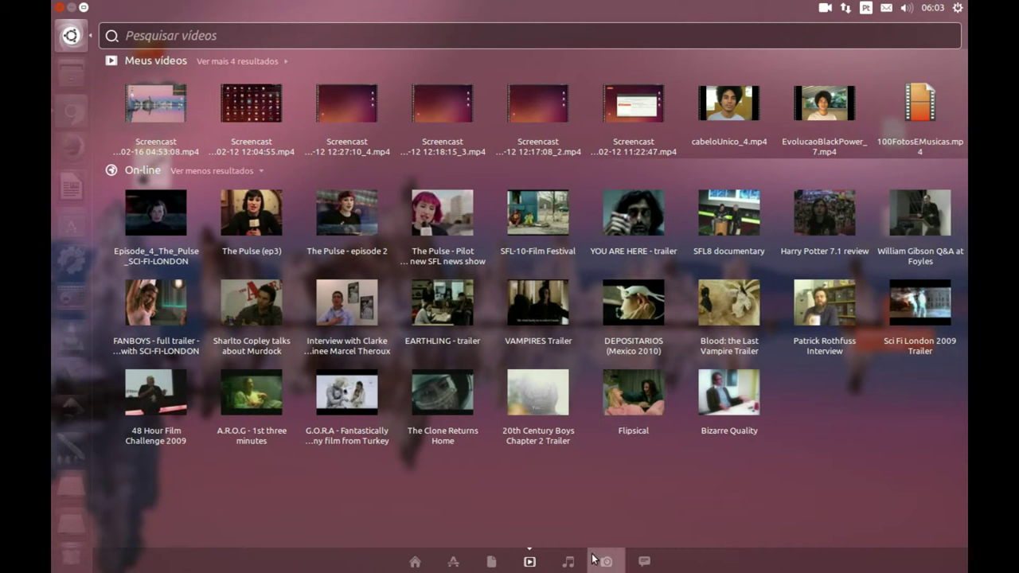
{"action": "left_click", "coordinate": [568, 562]}
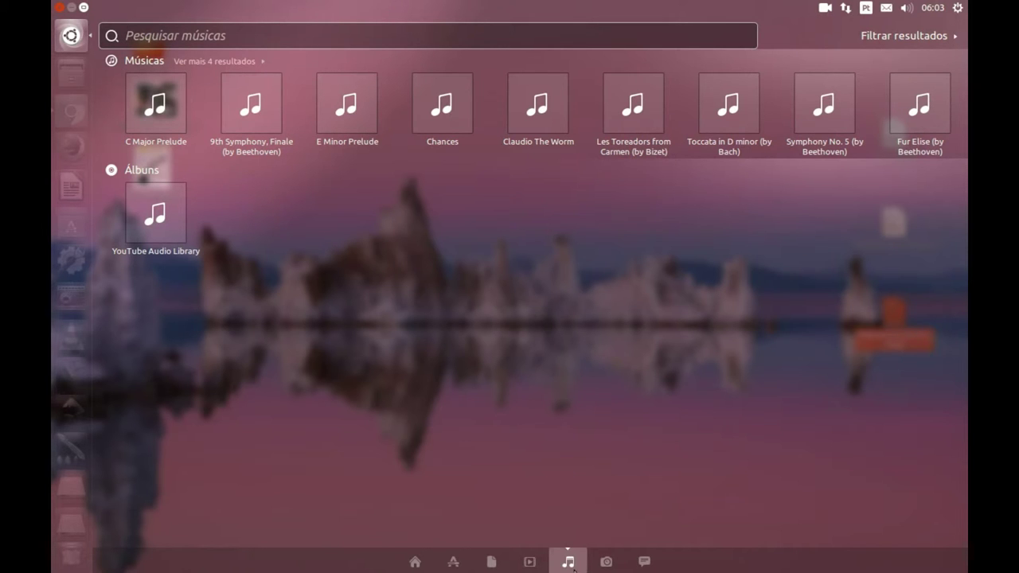
{"action": "left_click", "coordinate": [611, 564]}
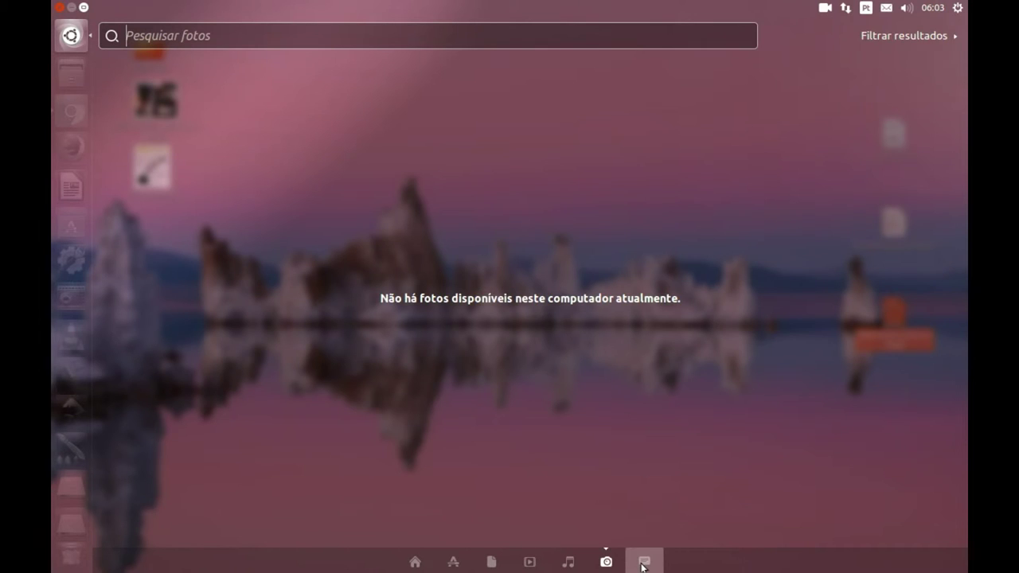
{"action": "left_click", "coordinate": [645, 563]}
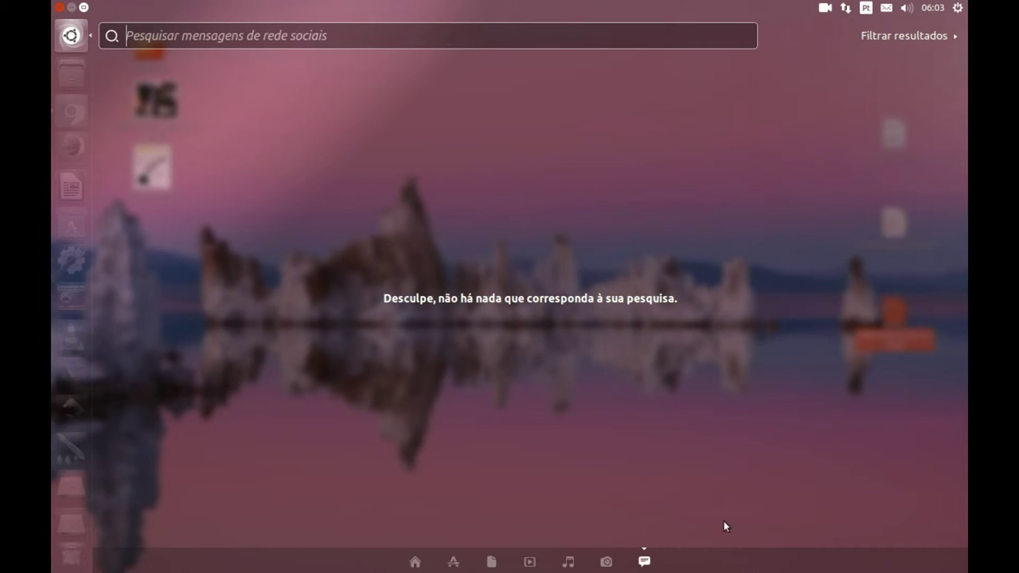
{"action": "left_click", "coordinate": [58, 8]}
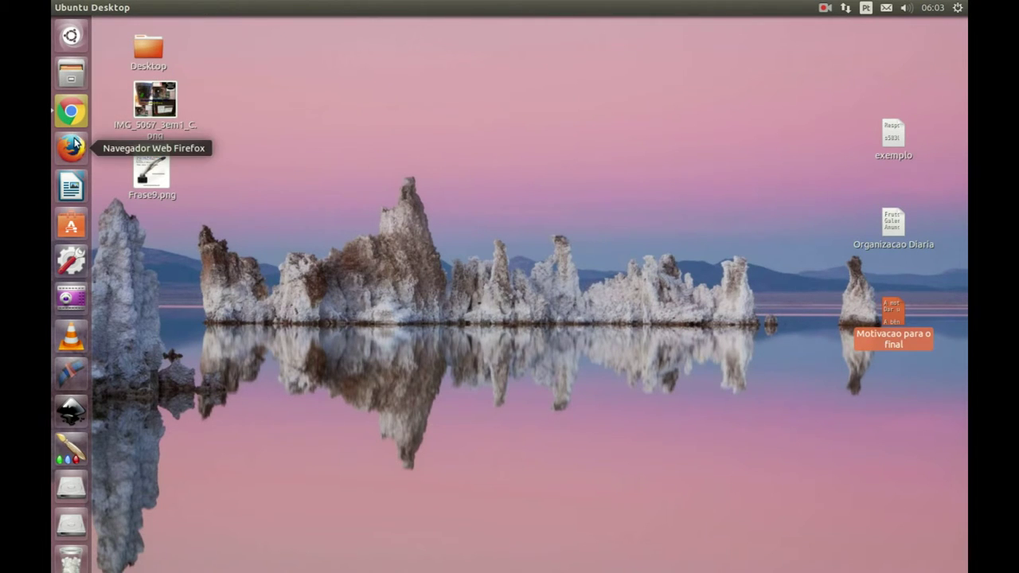
- Open the Ubuntu Software Centre and examine Blender's description page from the "Gráficos" category
{"action": "left_click", "coordinate": [77, 227]}
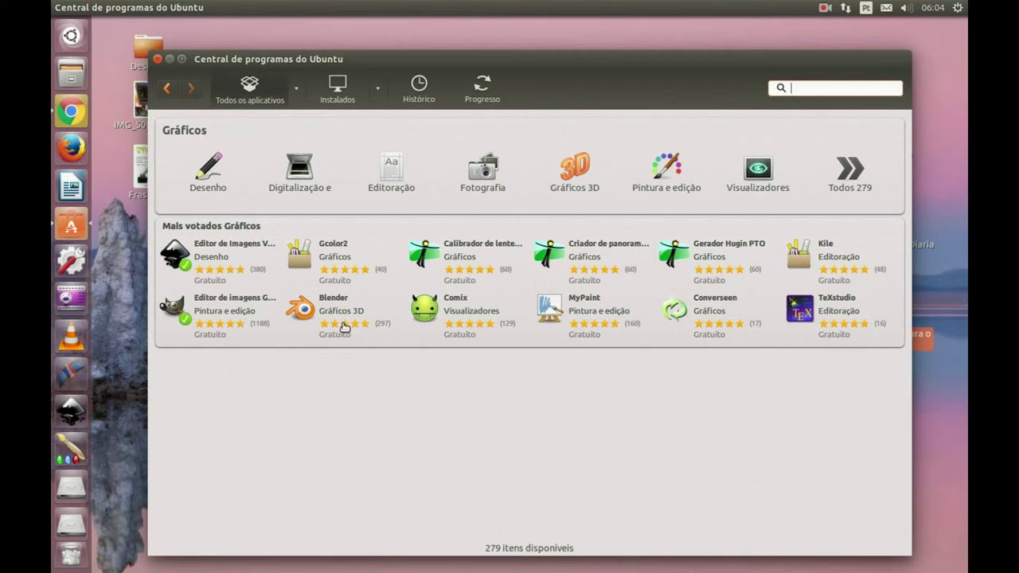
{"action": "left_click", "coordinate": [335, 309]}
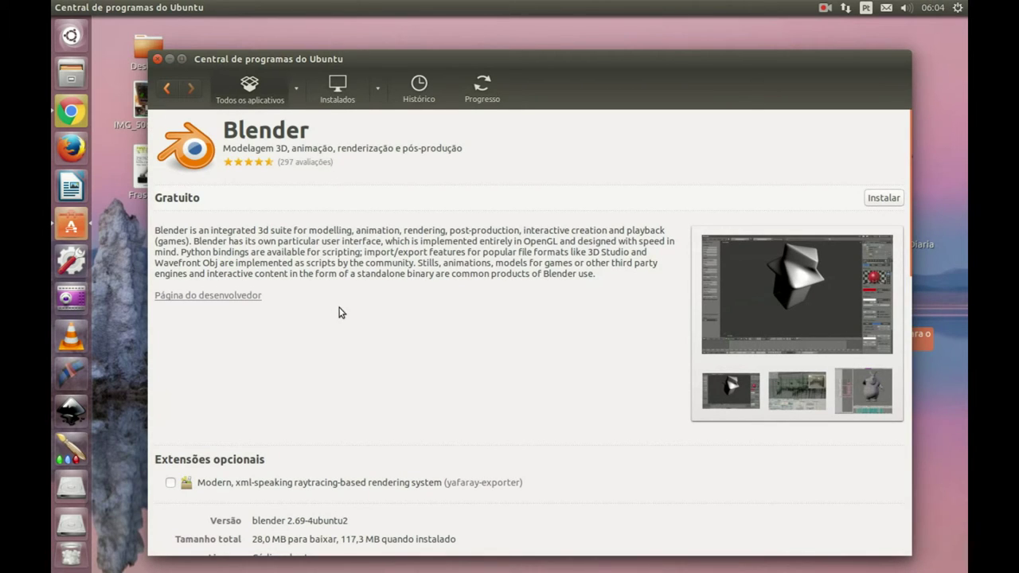
{"action": "scroll", "coordinate": [382, 320], "scroll_direction": "down", "scroll_amount": 3}
{"action": "scroll", "coordinate": [391, 311], "scroll_direction": "up", "scroll_amount": 3}
- Start installing Blender, cancel the authentication request and dismiss the resulting message
{"action": "left_click", "coordinate": [883, 199]}
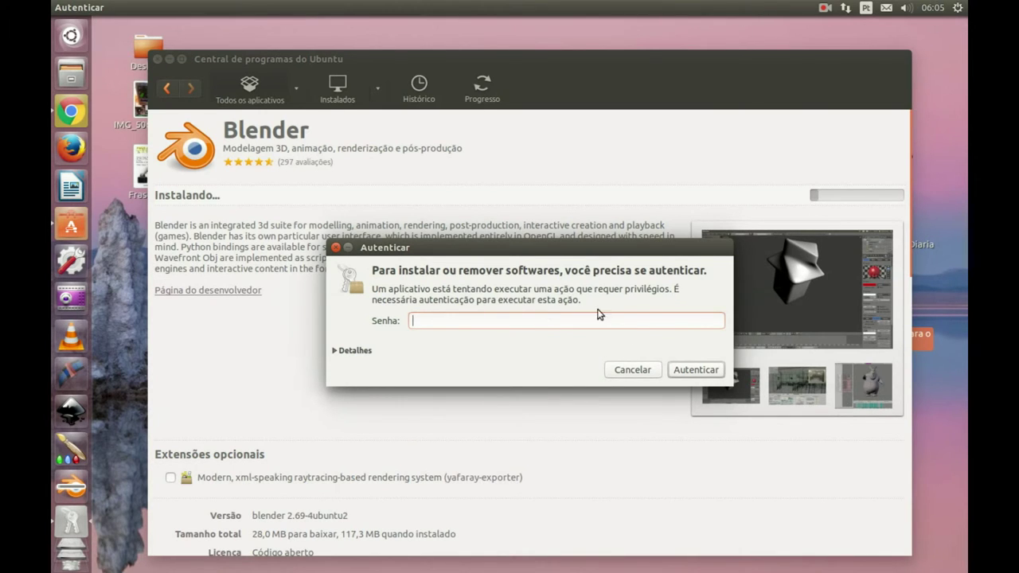
{"action": "left_click", "coordinate": [632, 369]}
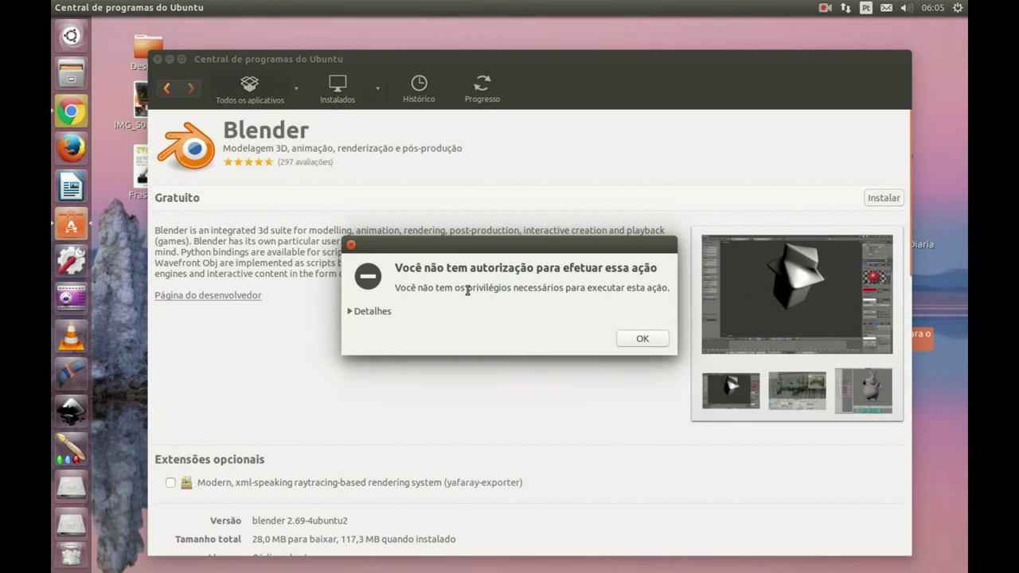
{"action": "left_click", "coordinate": [643, 338]}
- Return to the Software Centre's home page and view Stellarium's details in the "Ciência e engenharia" category
{"action": "left_click", "coordinate": [168, 89]}
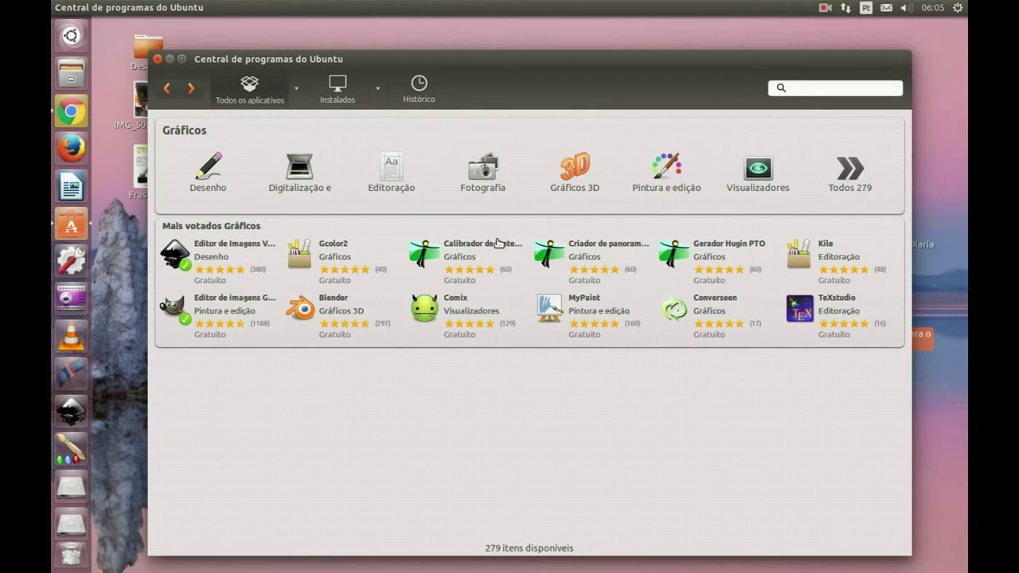
{"action": "left_click", "coordinate": [168, 89]}
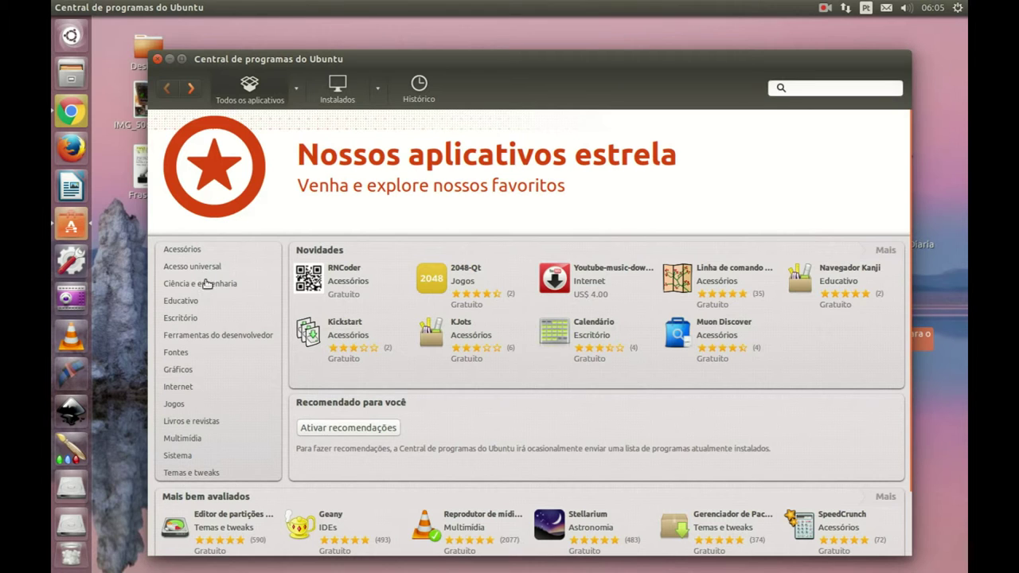
{"action": "left_click", "coordinate": [244, 290]}
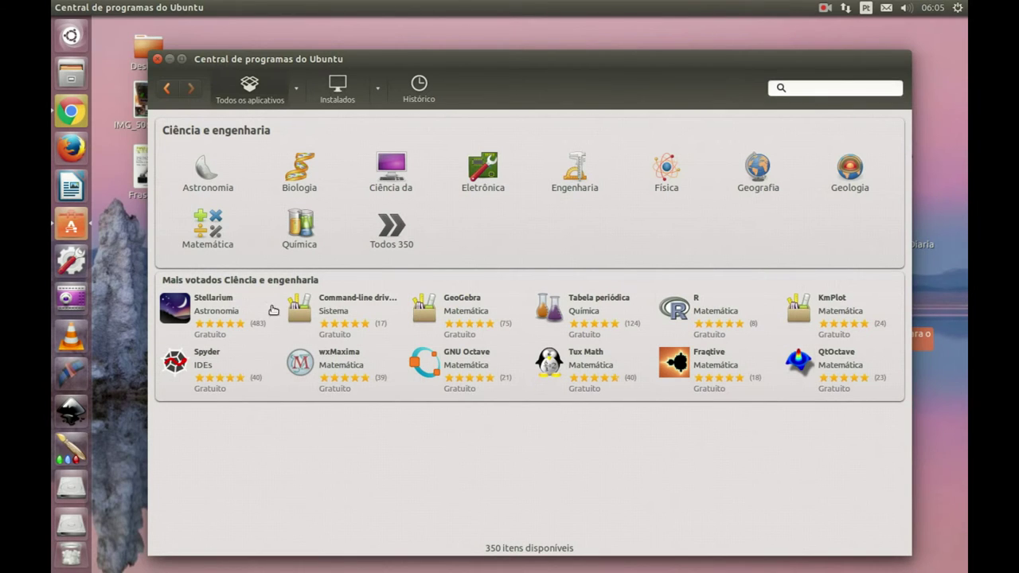
{"action": "left_click", "coordinate": [214, 309]}
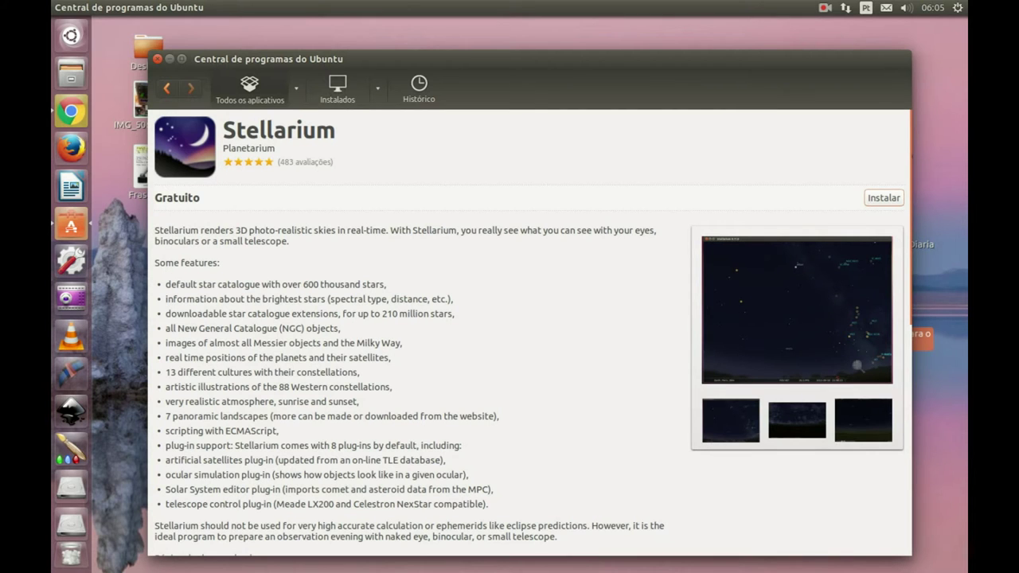
- Go back to the Software Centre's home page and look over its categories, new releases and top-rated programs
{"action": "left_click", "coordinate": [169, 89]}
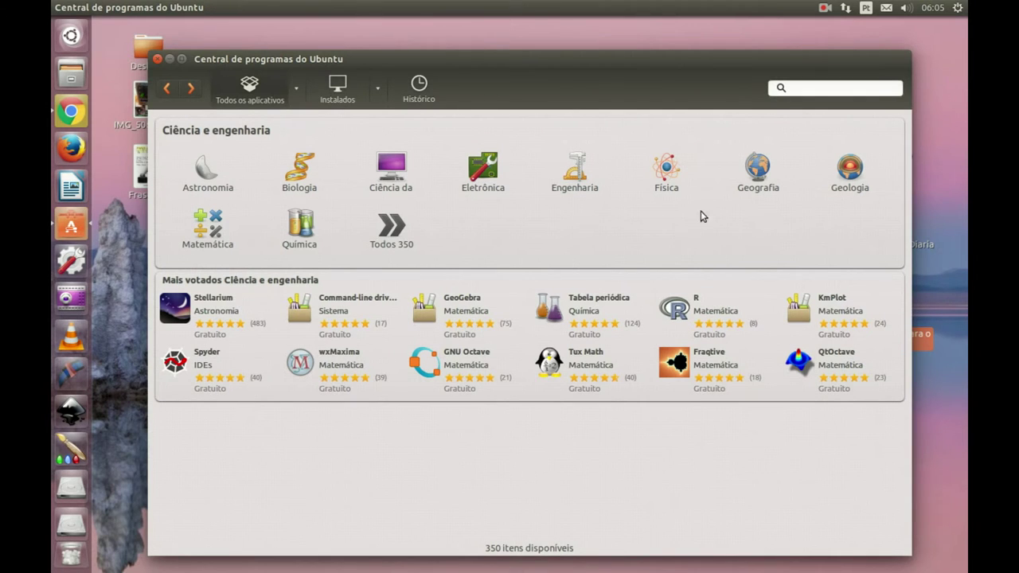
{"action": "left_click", "coordinate": [168, 89]}
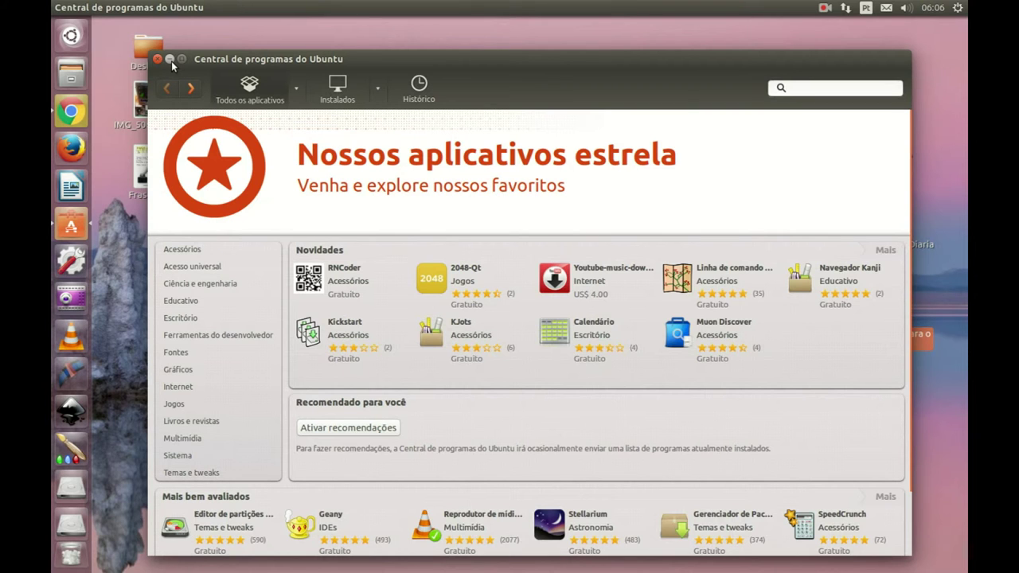
{"action": "scroll", "coordinate": [214, 195], "scroll_direction": "down", "scroll_amount": 2}
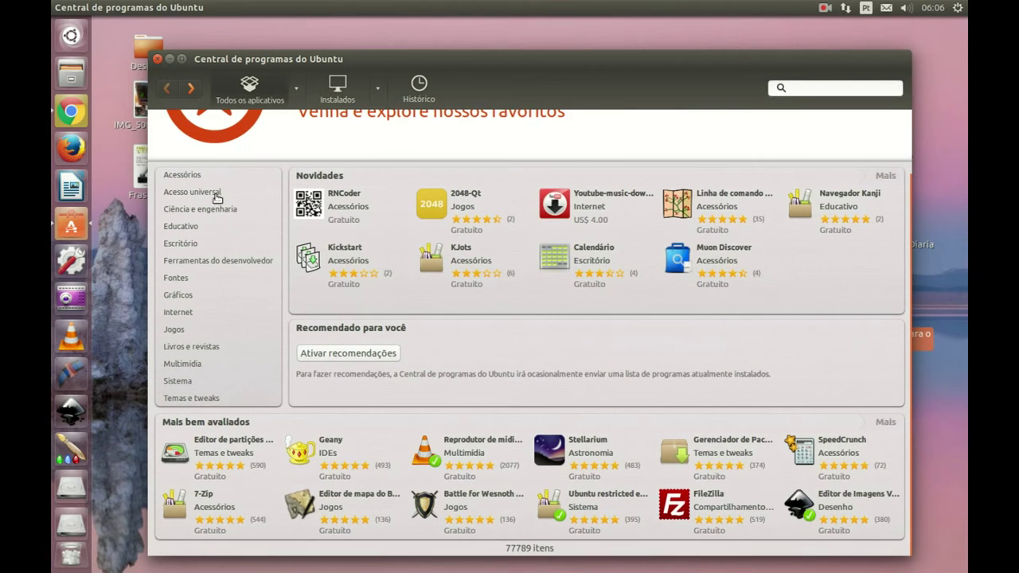
{"action": "scroll", "coordinate": [429, 247], "scroll_direction": "up", "scroll_amount": 2}
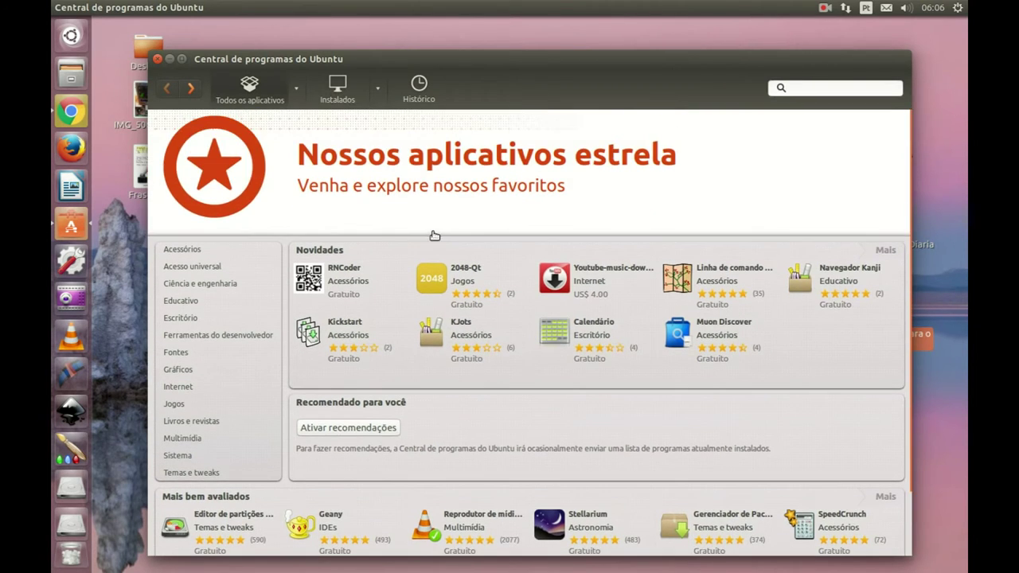
- Close the Software Centre, open the system settings, check their entry in the session options, and open the Aparência settings
{"action": "left_click", "coordinate": [170, 61]}
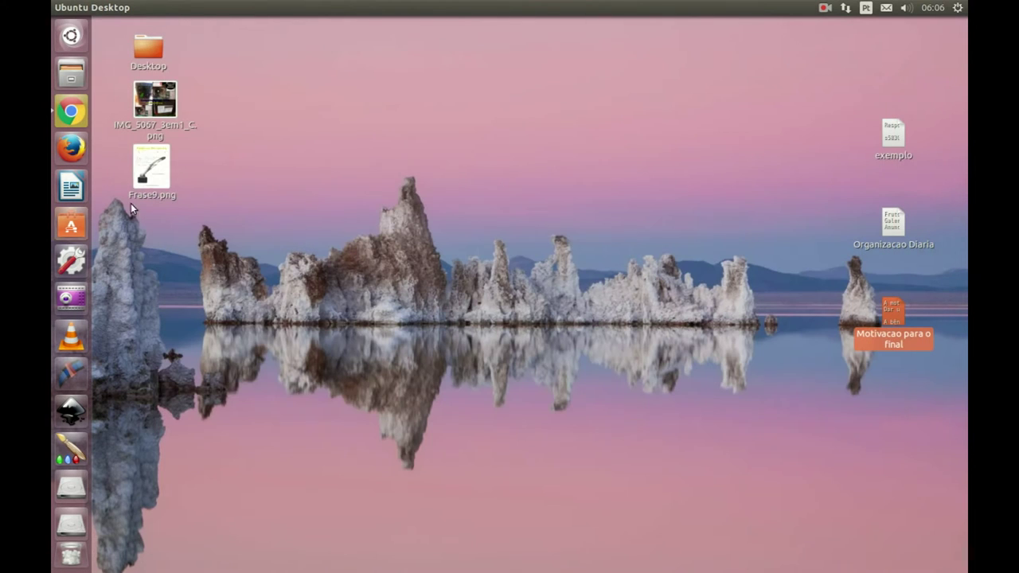
{"action": "left_click", "coordinate": [71, 261]}
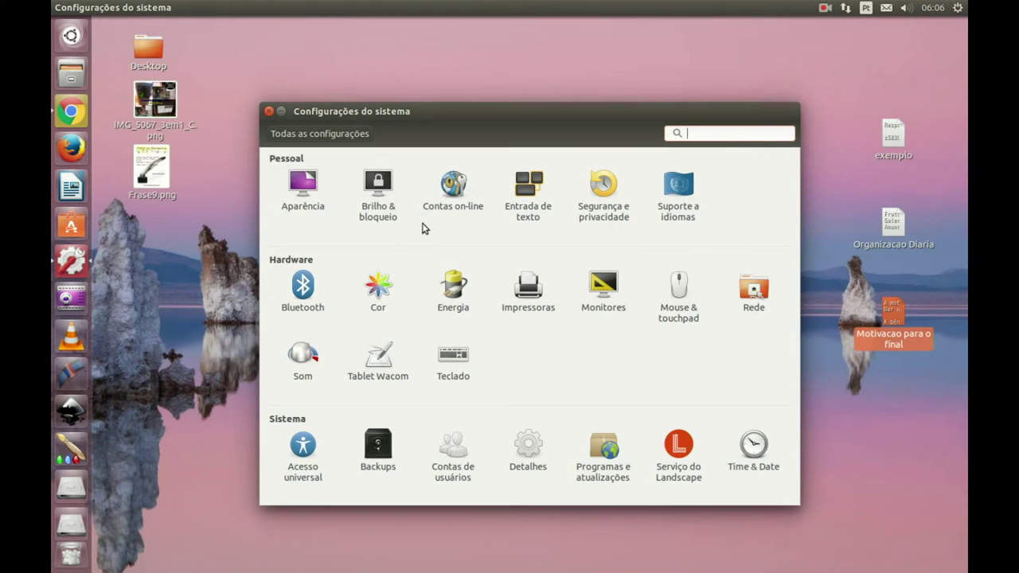
{"action": "left_click", "coordinate": [958, 7]}
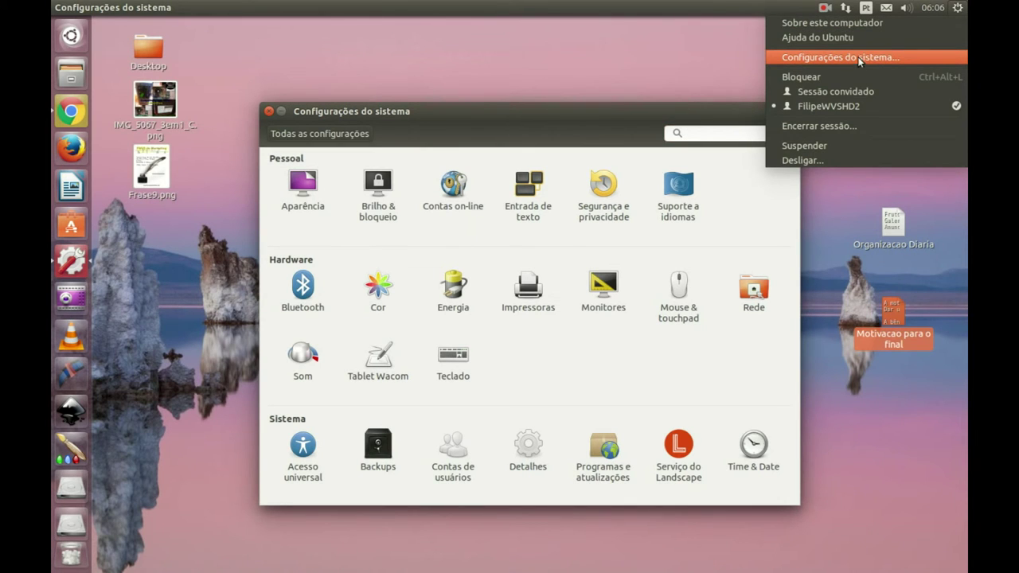
{"action": "left_click", "coordinate": [574, 116]}
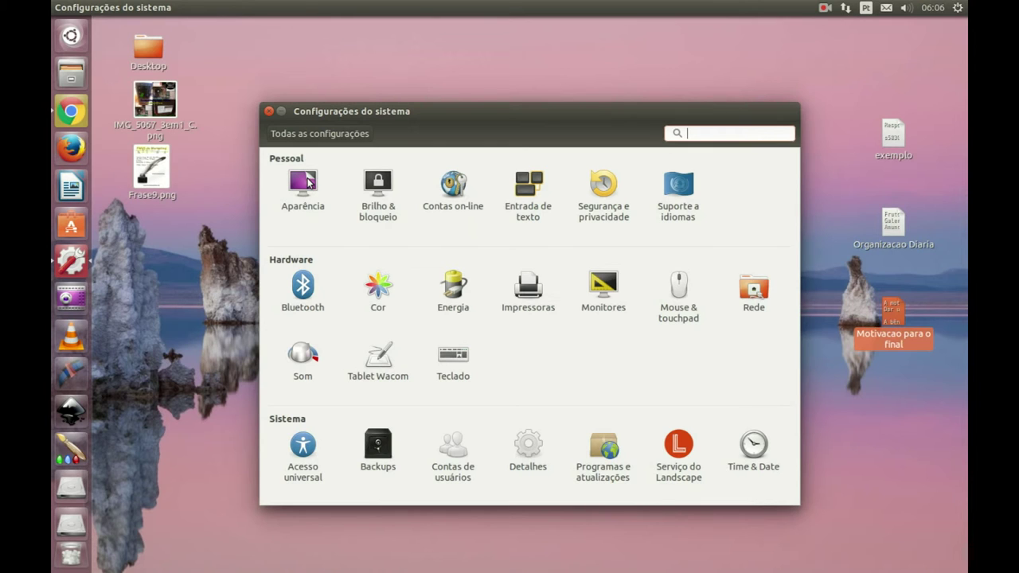
{"action": "left_click", "coordinate": [305, 183]}
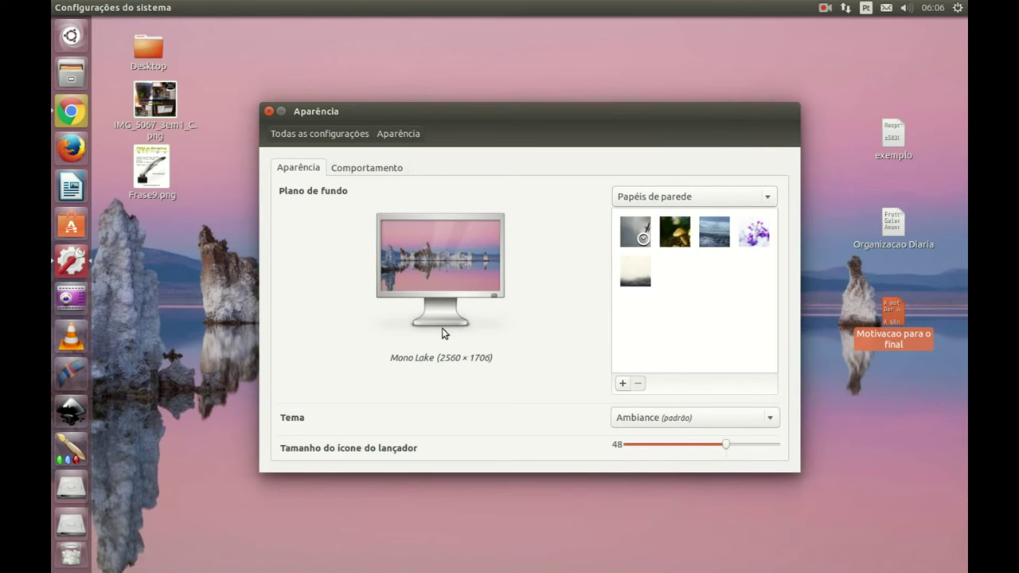
- Try the mushroom, Beach and Berries wallpapers as the desktop background, moving the settings window aside to view them
{"action": "left_click", "coordinate": [675, 237]}
{"action": "left_click_drag", "start_coordinate": [683, 122], "coordinate": [471, 204]}
{"action": "left_click", "coordinate": [516, 323]}
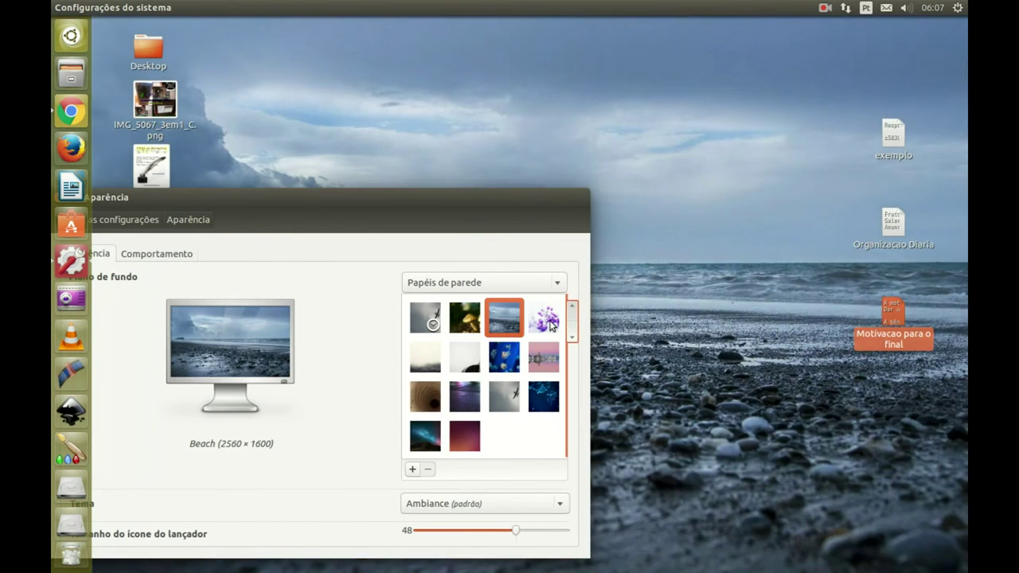
{"action": "left_click", "coordinate": [546, 317]}
{"action": "left_click_drag", "start_coordinate": [539, 202], "coordinate": [636, 190]}
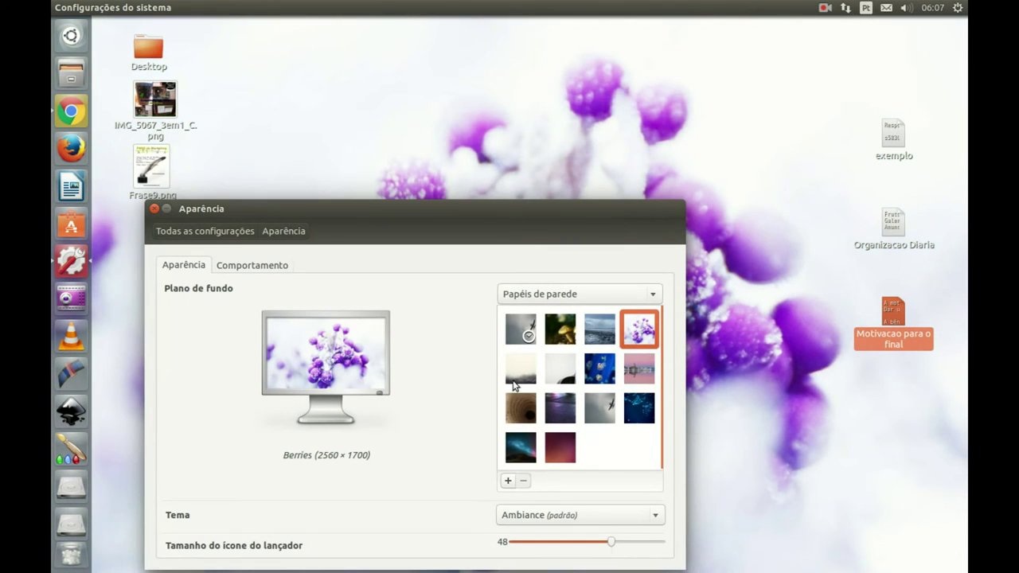
- Try the foggy forest and blue jellyfish wallpapers, and return the desktop background to Beach
{"action": "left_click", "coordinate": [524, 364]}
{"action": "left_click_drag", "start_coordinate": [566, 232], "coordinate": [188, 329]}
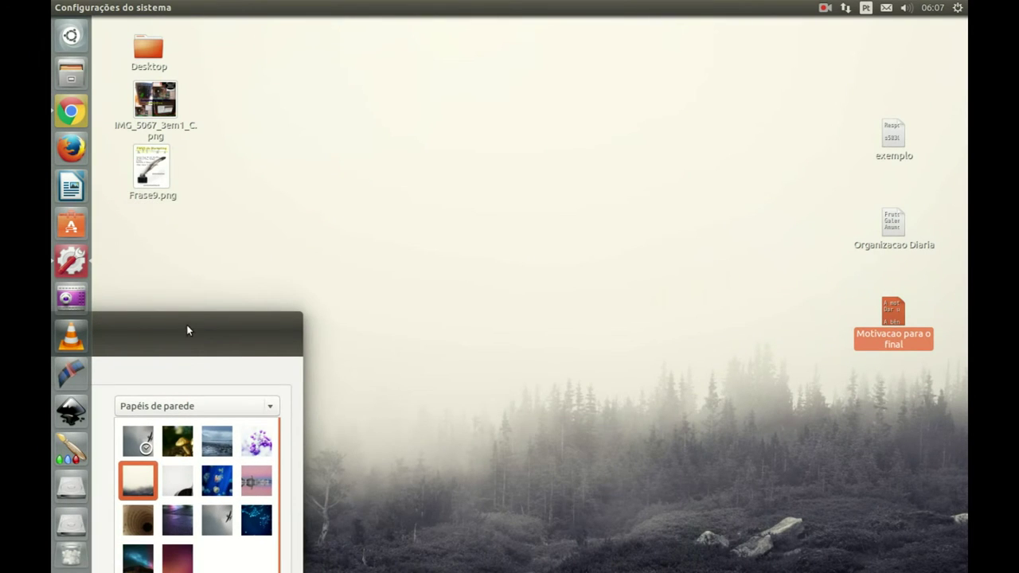
{"action": "left_click", "coordinate": [208, 488]}
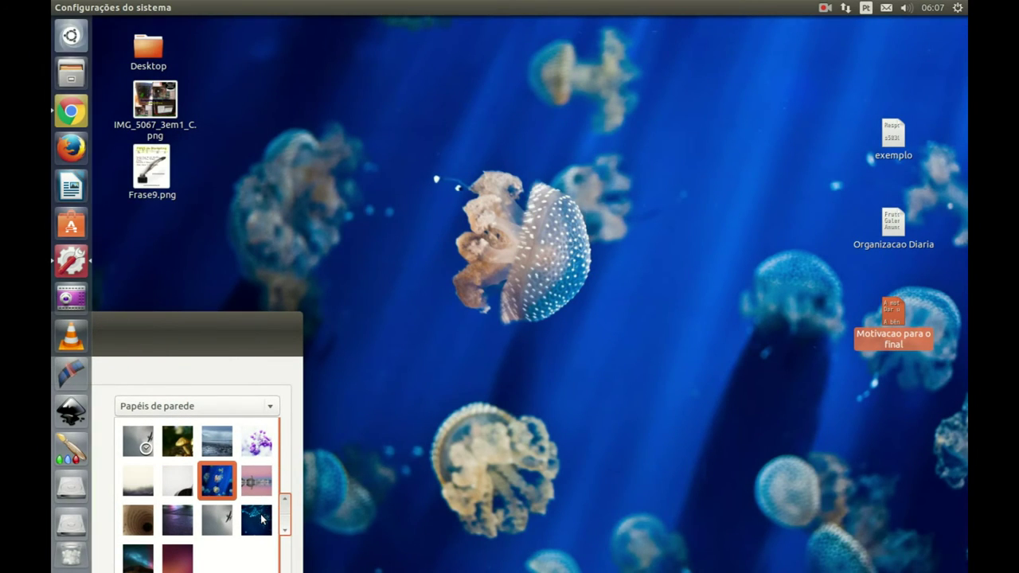
{"action": "left_click", "coordinate": [212, 446]}
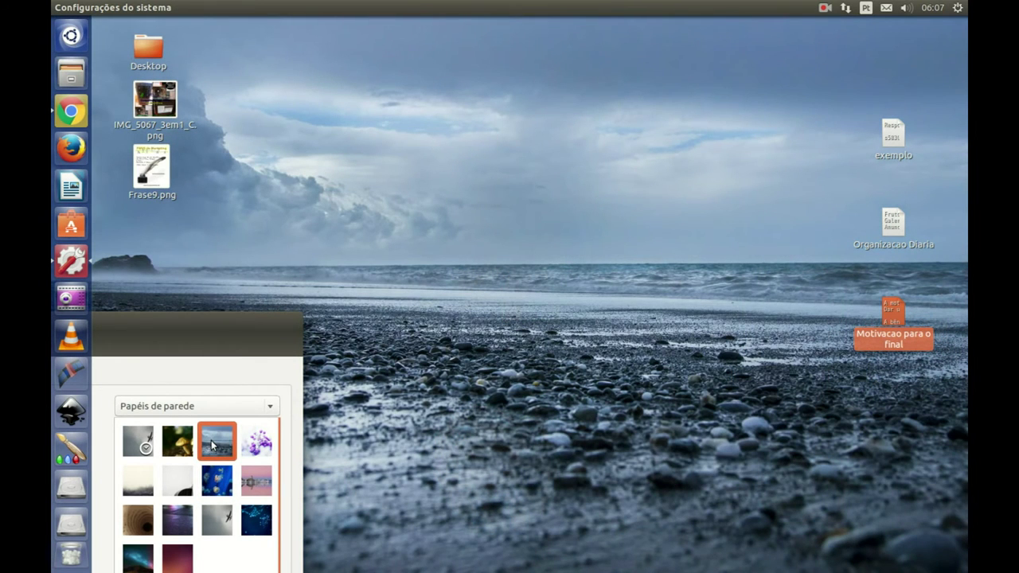
{"action": "left_click_drag", "start_coordinate": [227, 340], "coordinate": [737, 259]}
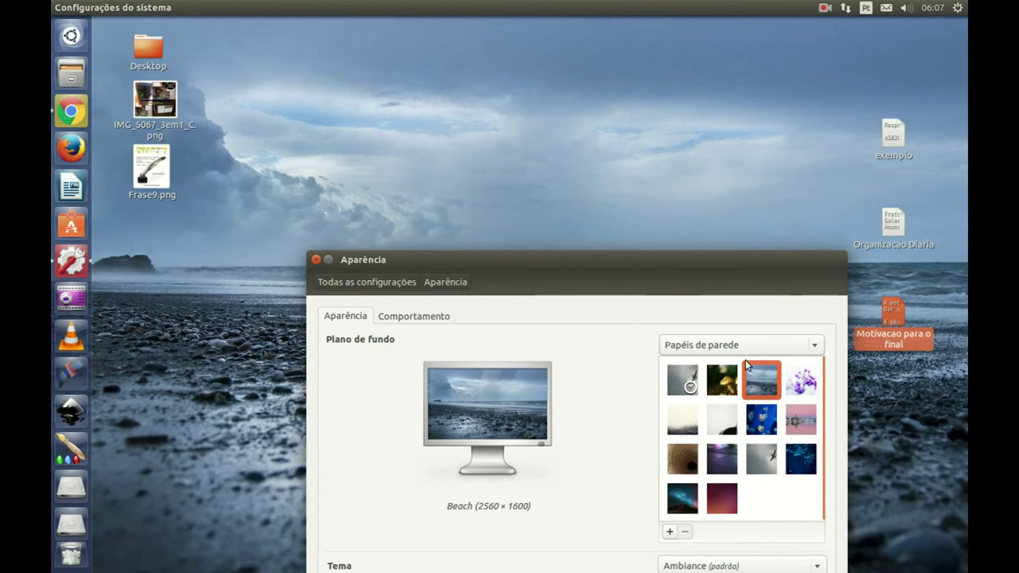
- Add Frase9.png from the Área de Trabalho folder to the background images and apply it to the desktop
{"action": "left_click", "coordinate": [669, 532]}
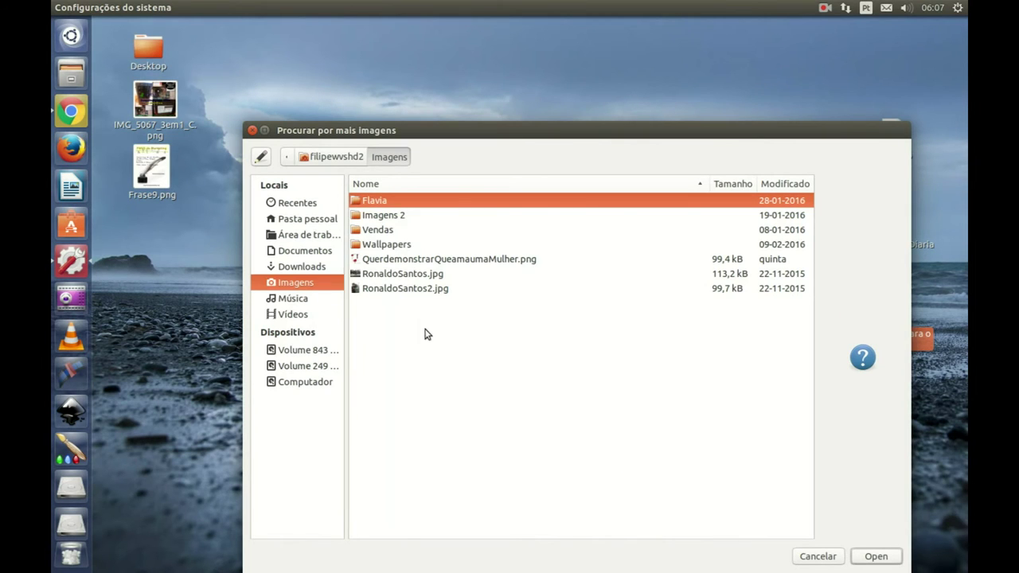
{"action": "left_click", "coordinate": [303, 219]}
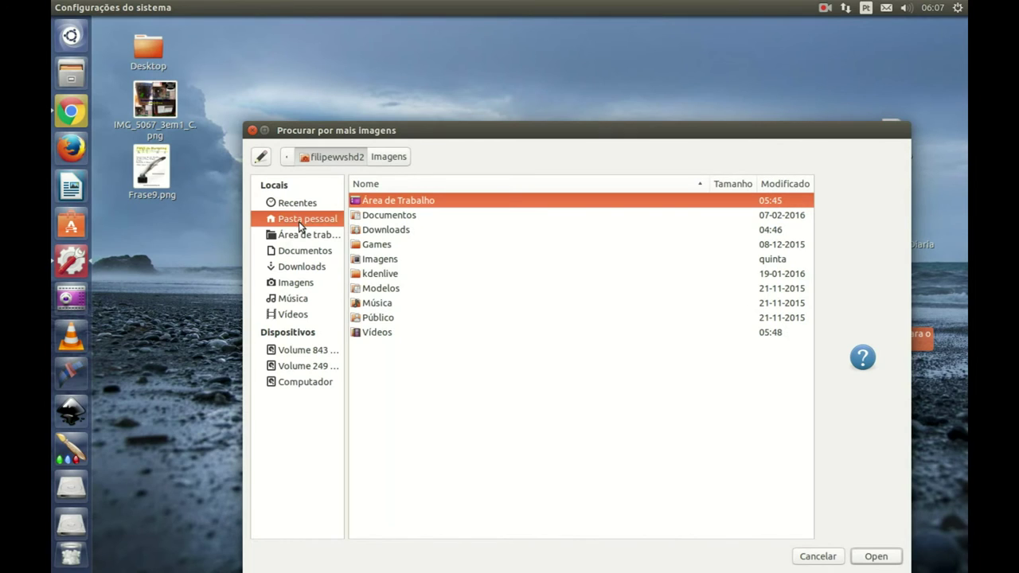
{"action": "left_click", "coordinate": [307, 231]}
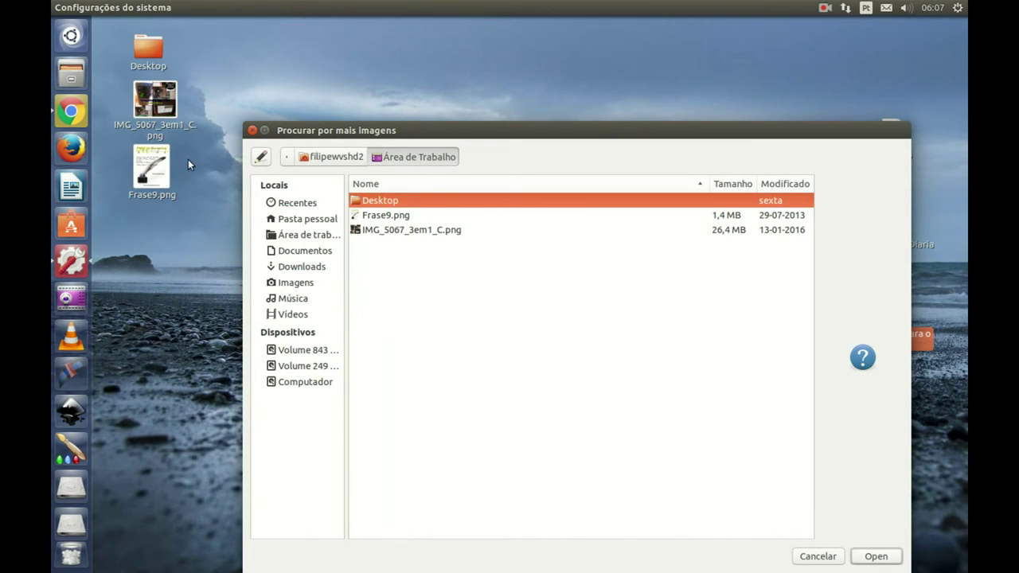
{"action": "left_click", "coordinate": [396, 216]}
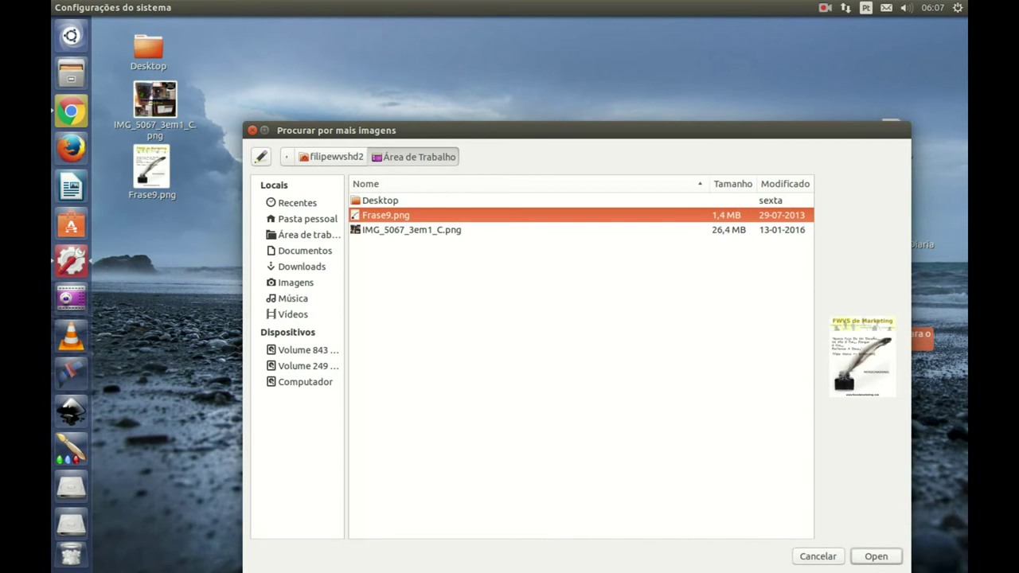
{"action": "left_click", "coordinate": [903, 556]}
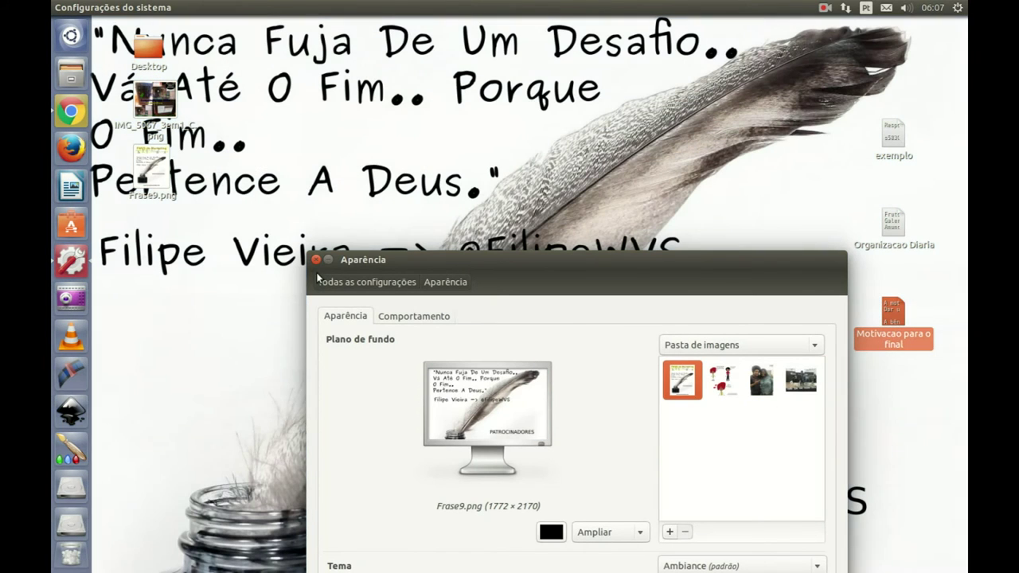
- Try the Ladrilho, Ampliar and Centralizado display modes for the Frase9.png background
{"action": "left_click_drag", "start_coordinate": [529, 265], "coordinate": [560, 191]}
{"action": "left_click", "coordinate": [659, 461]}
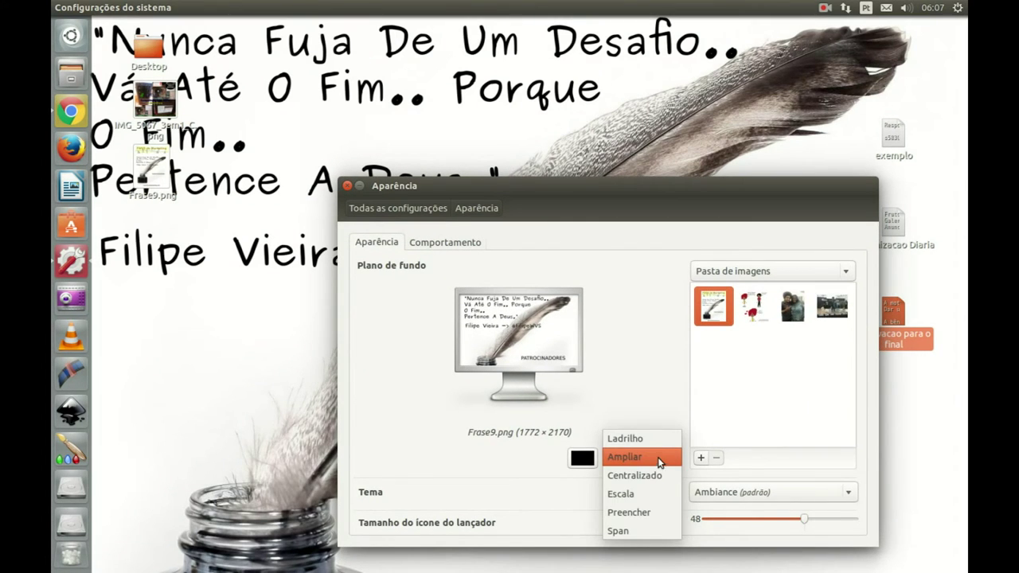
{"action": "left_click", "coordinate": [660, 440]}
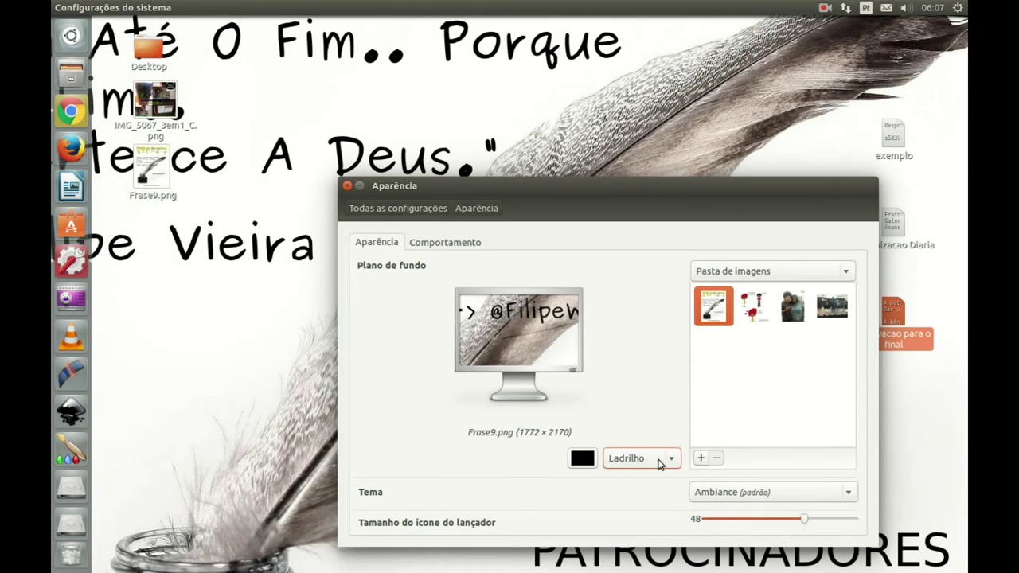
{"action": "left_click", "coordinate": [658, 464]}
{"action": "left_click", "coordinate": [658, 474]}
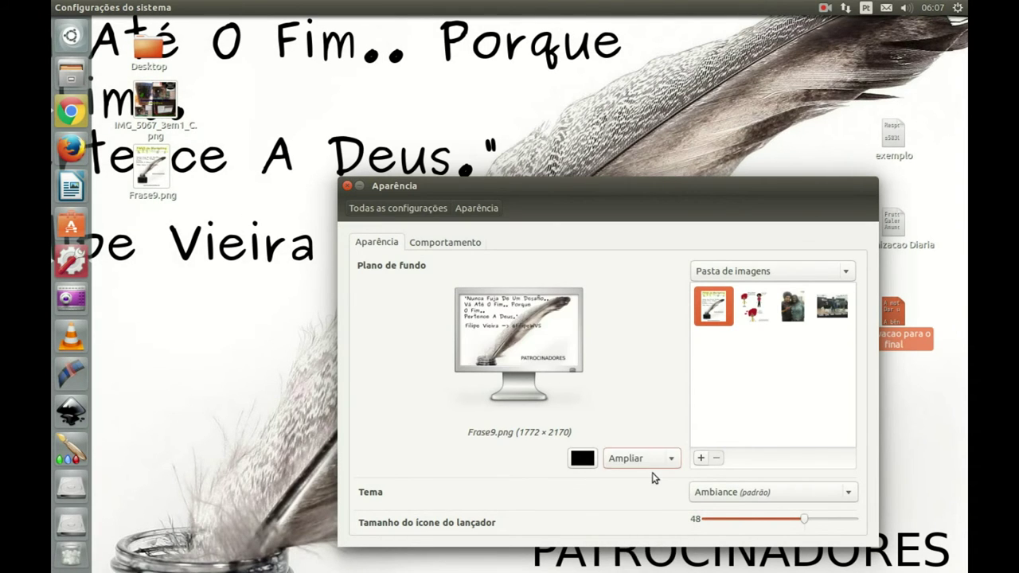
{"action": "left_click", "coordinate": [652, 461]}
{"action": "left_click", "coordinate": [646, 492]}
{"action": "left_click", "coordinate": [649, 460]}
{"action": "left_click", "coordinate": [648, 457]}
{"action": "scroll", "coordinate": [646, 447], "scroll_direction": "up", "scroll_amount": 1}
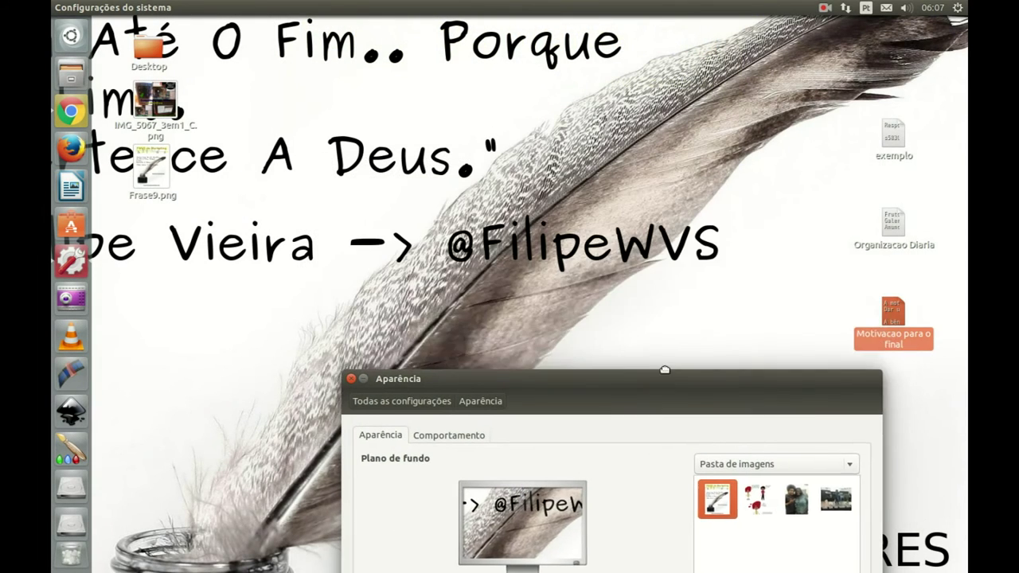
- Try the Escala, Preencher and Span display modes for the Frase9.png background
{"action": "left_click", "coordinate": [656, 461]}
{"action": "left_click", "coordinate": [653, 471]}
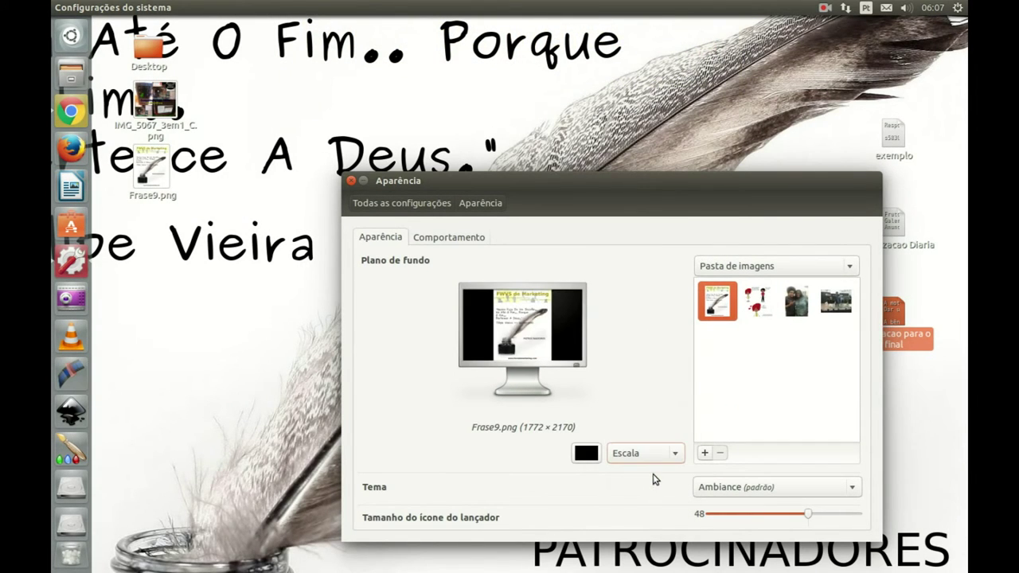
{"action": "left_click_drag", "start_coordinate": [670, 194], "coordinate": [608, 259]}
{"action": "left_click", "coordinate": [594, 531]}
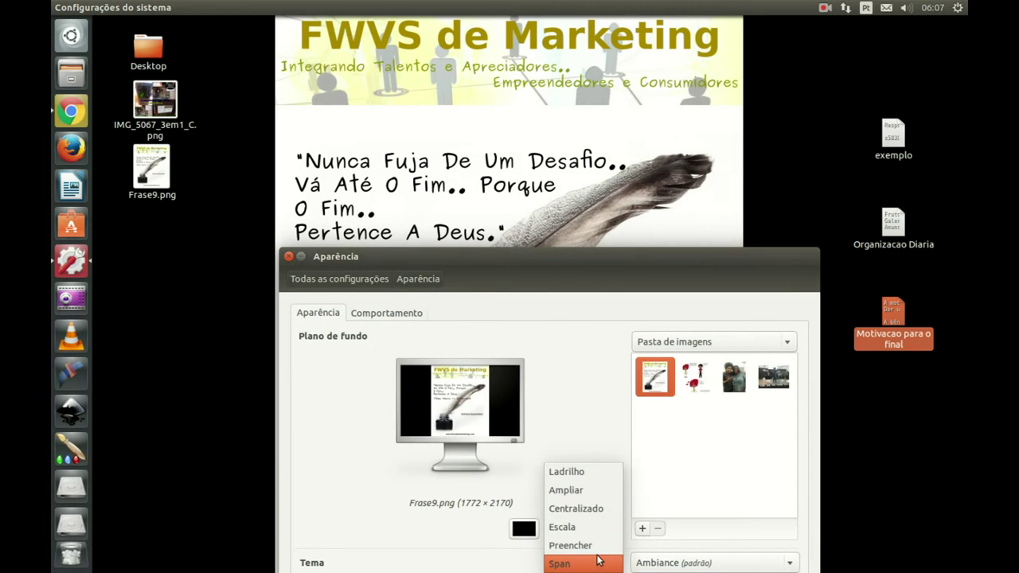
{"action": "left_click", "coordinate": [587, 545]}
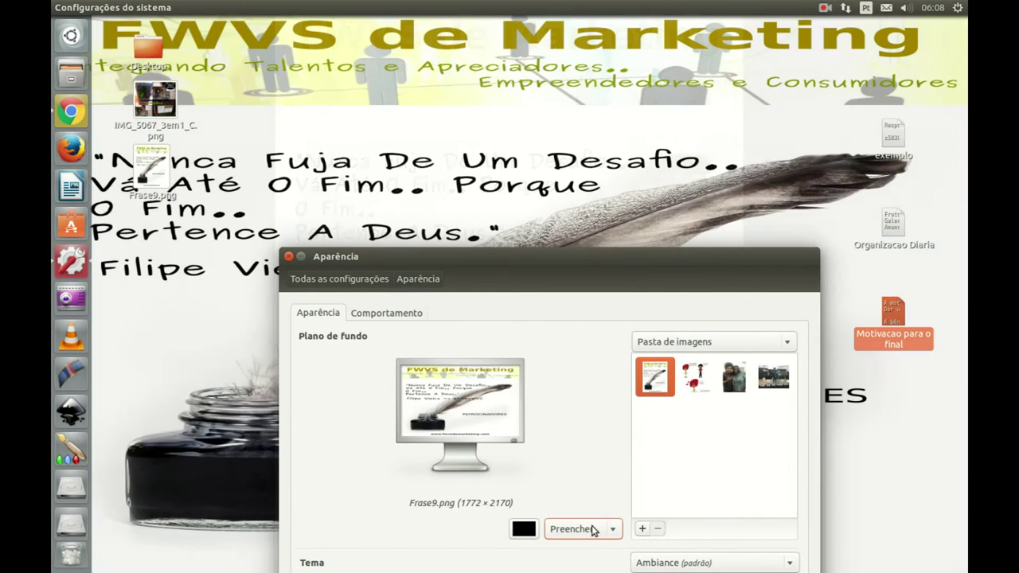
{"action": "left_click", "coordinate": [596, 532]}
{"action": "left_click", "coordinate": [589, 548]}
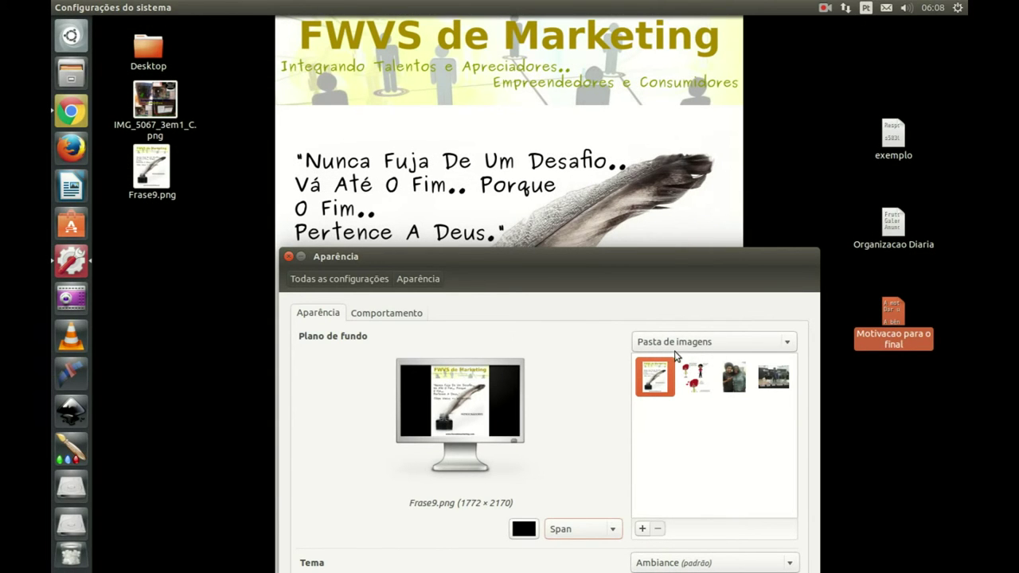
- Add IMG_5067_3em1_C.png from the Área de Trabalho folder to the background images and apply it to the desktop
{"action": "left_click", "coordinate": [641, 529]}
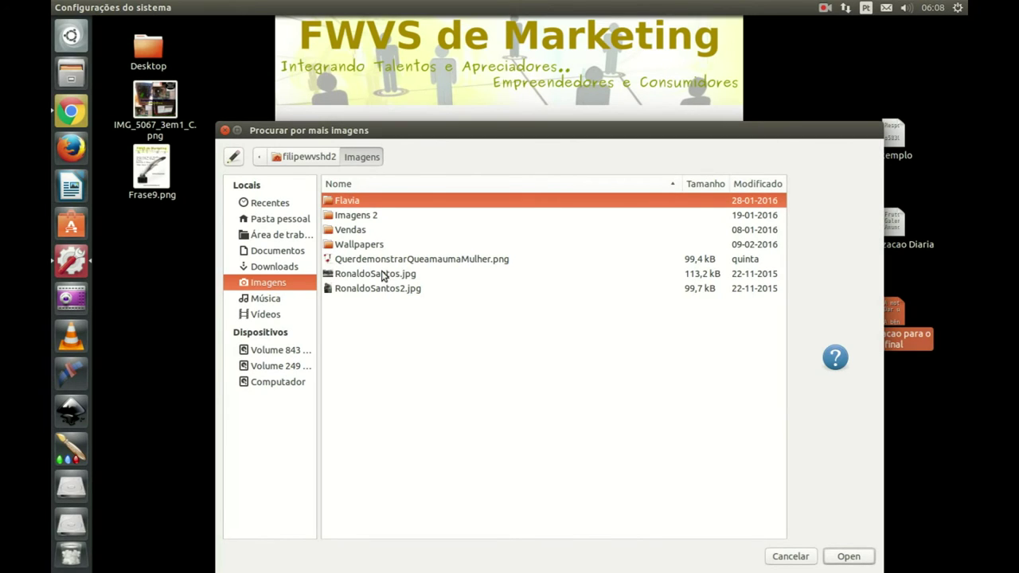
{"action": "left_click", "coordinate": [277, 234]}
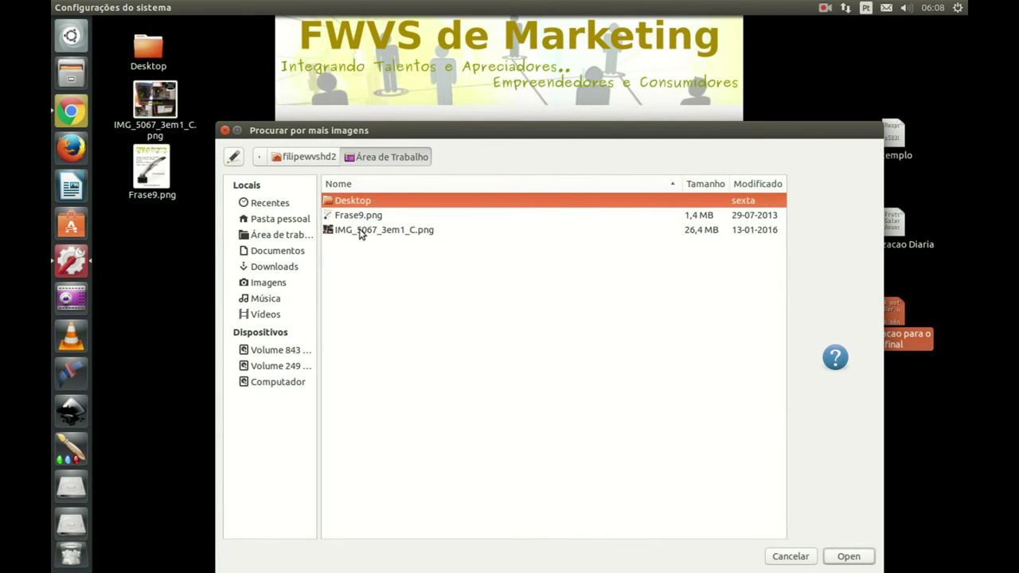
{"action": "left_click", "coordinate": [385, 231]}
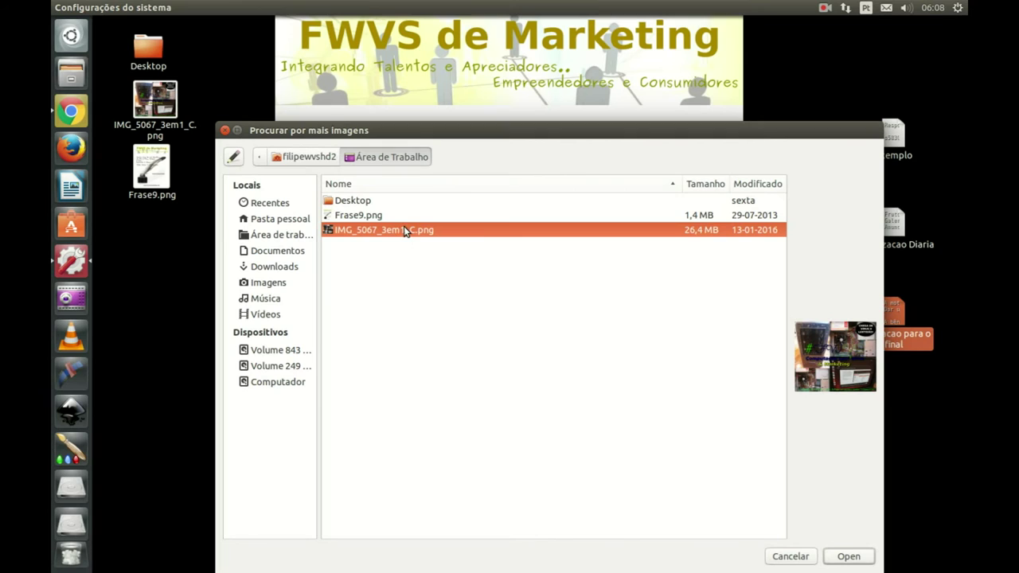
{"action": "left_click", "coordinate": [852, 556]}
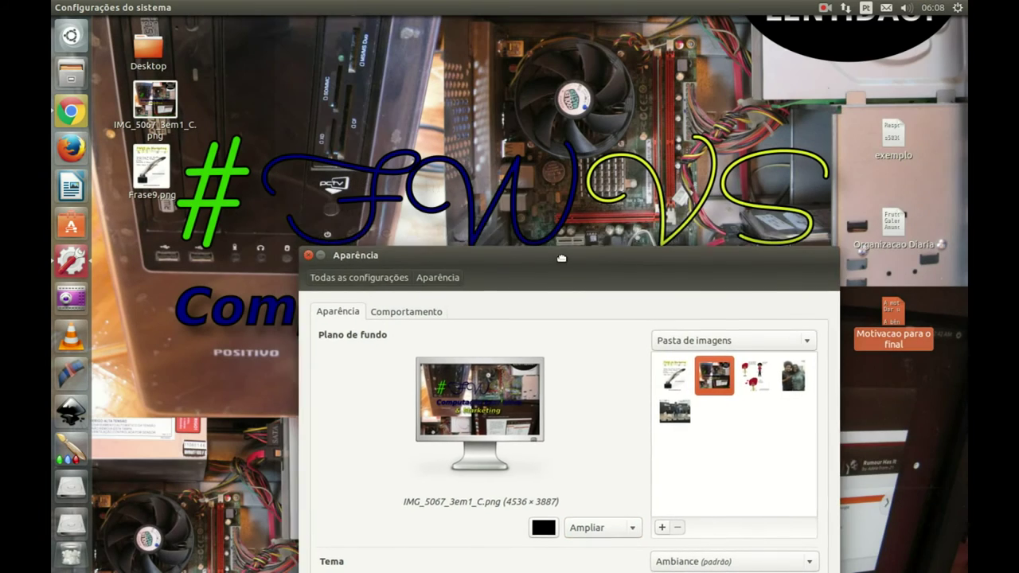
{"action": "left_click_drag", "start_coordinate": [541, 259], "coordinate": [556, 142]}
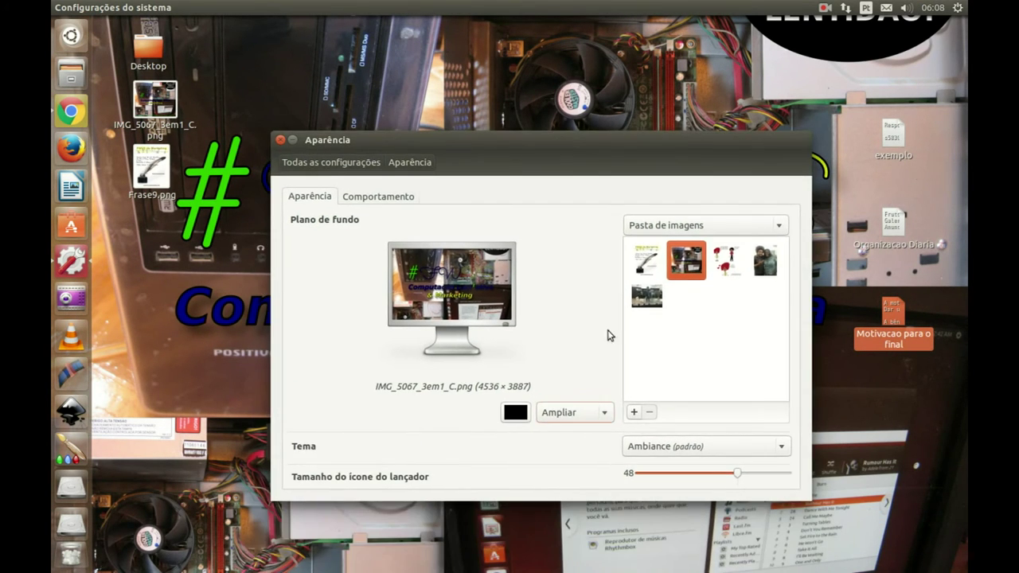
- View the available window themes, keeping Ambiance, and examine the launcher and menu behaviour options under Comportamento
{"action": "left_click", "coordinate": [673, 450]}
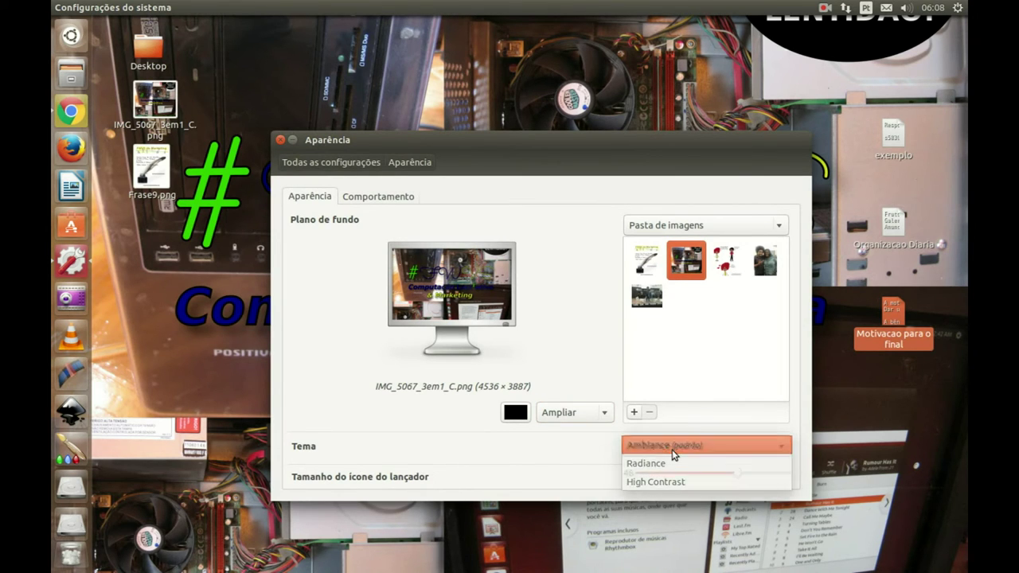
{"action": "left_click", "coordinate": [674, 452]}
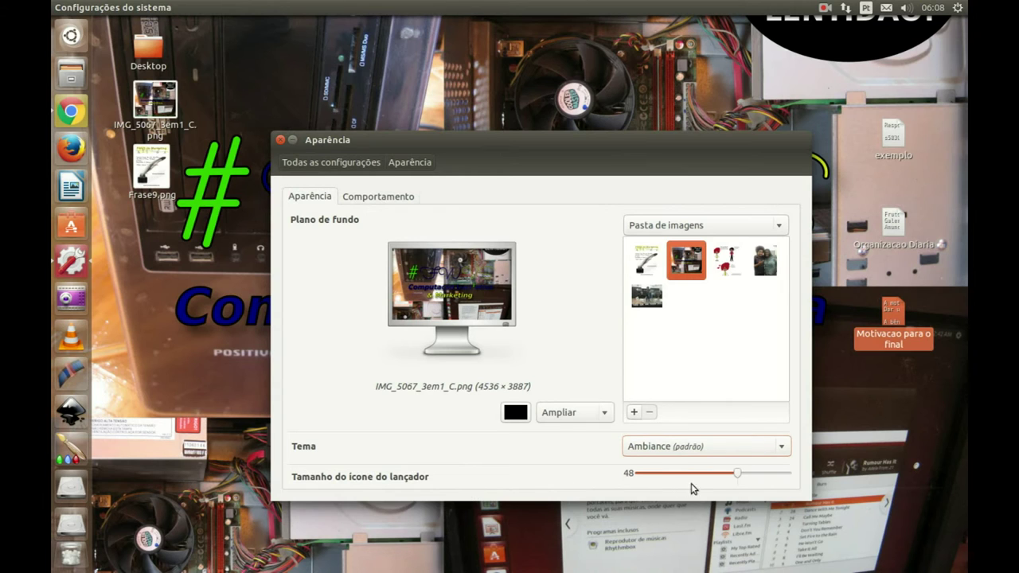
{"action": "left_click", "coordinate": [382, 201]}
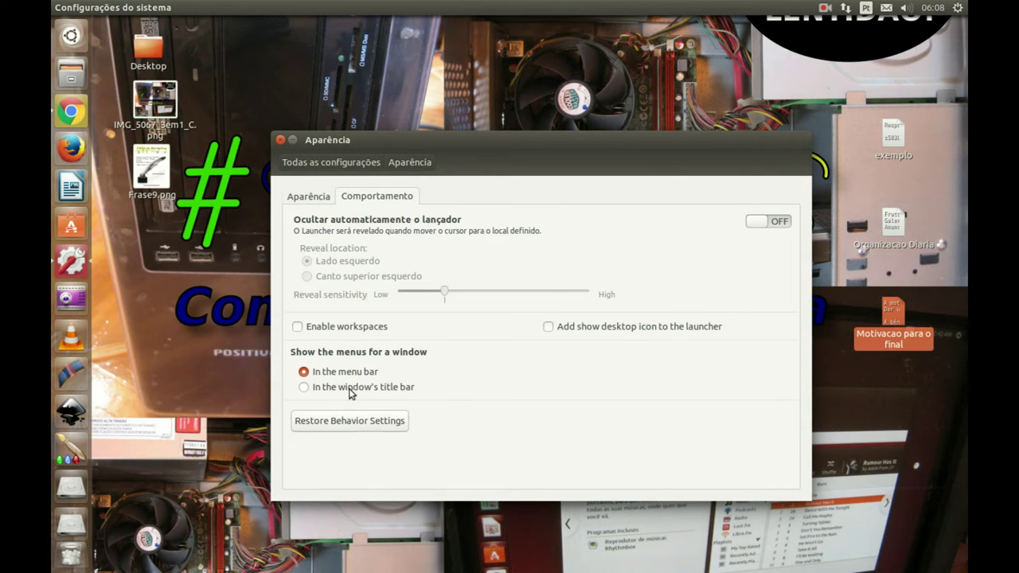
- Close the Aparência settings, reopen them with the desktop's Alterar plano de fundo option, and set the Beach wallpaper
{"action": "left_click", "coordinate": [281, 140]}
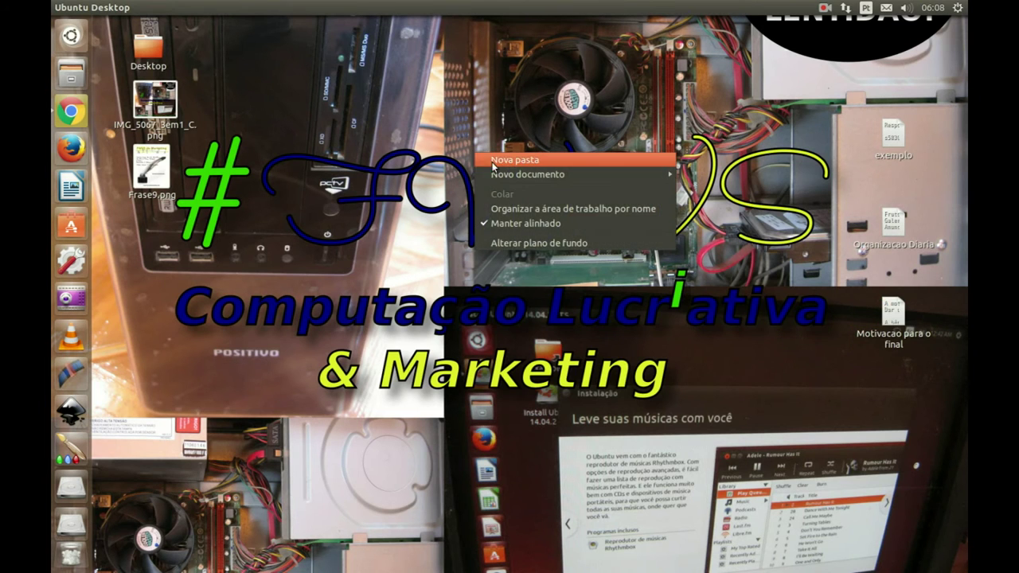
{"action": "left_click", "coordinate": [535, 243]}
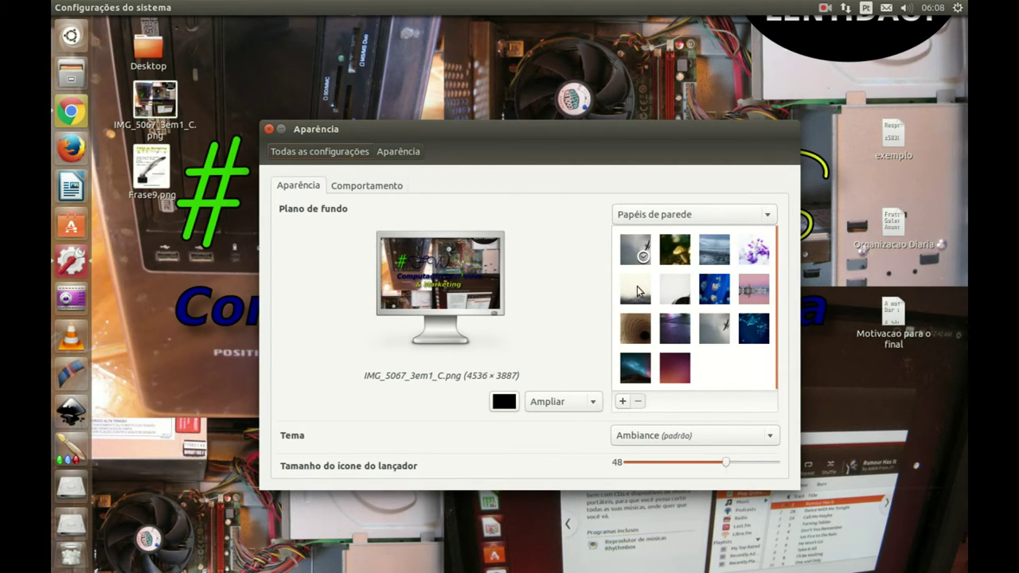
{"action": "left_click", "coordinate": [714, 249]}
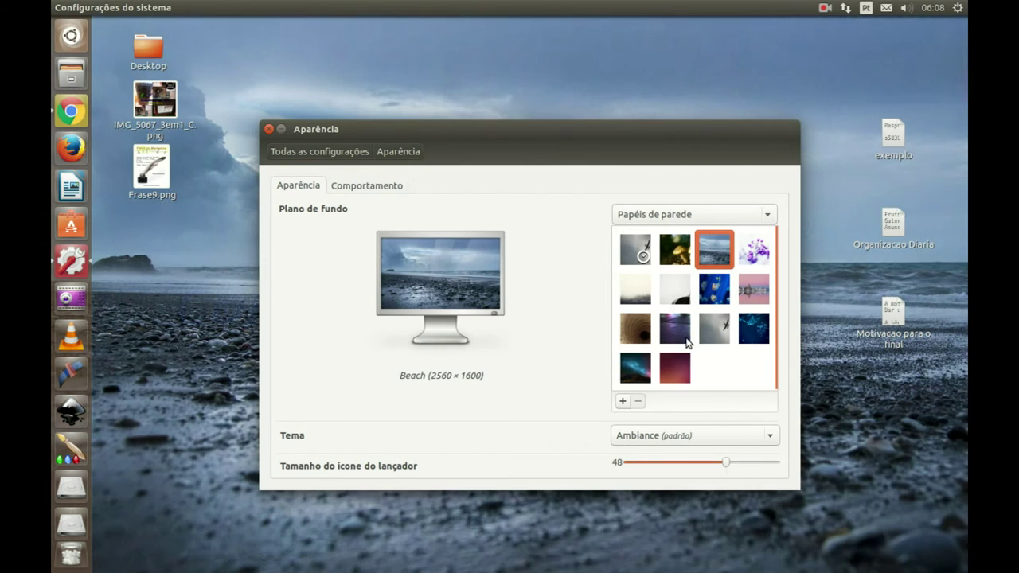
- Try the Reflections wallpaper, apply IMG_5067_3em1_C.png from the Área de Trabalho folder as the background instead, and close the Aparência settings
{"action": "left_click", "coordinate": [675, 328]}
{"action": "left_click", "coordinate": [623, 402]}
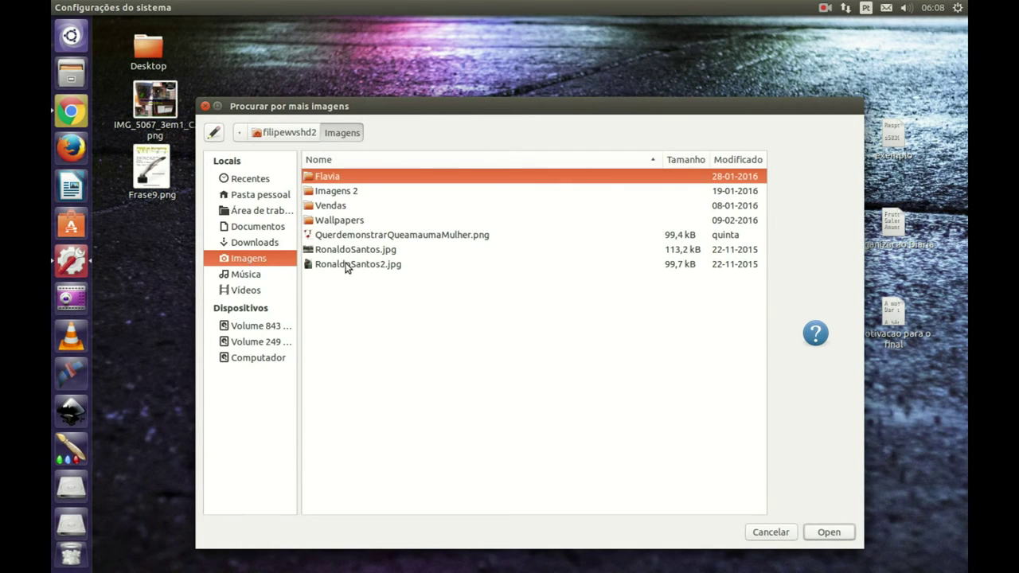
{"action": "left_click", "coordinate": [278, 212]}
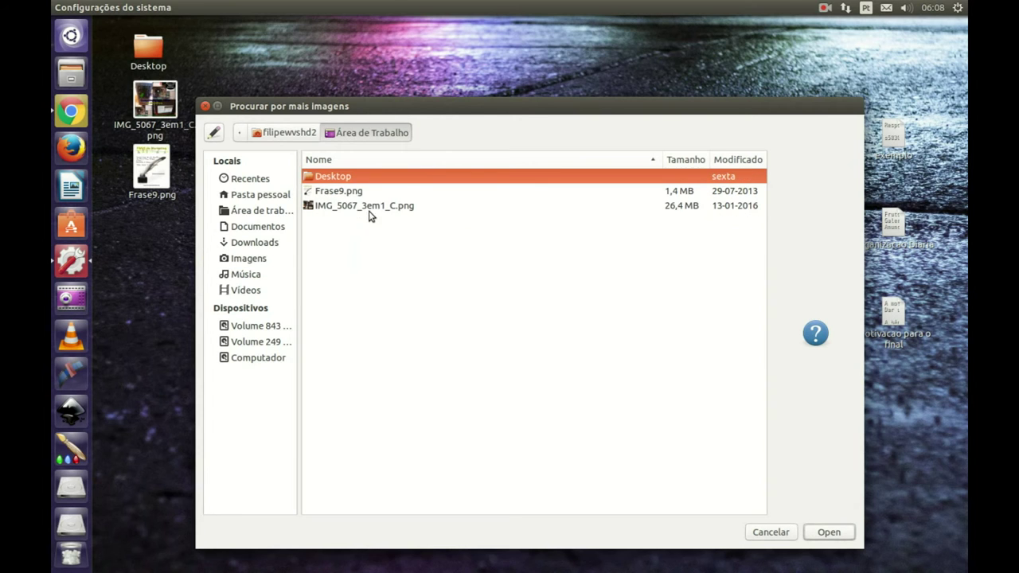
{"action": "left_click", "coordinate": [335, 205]}
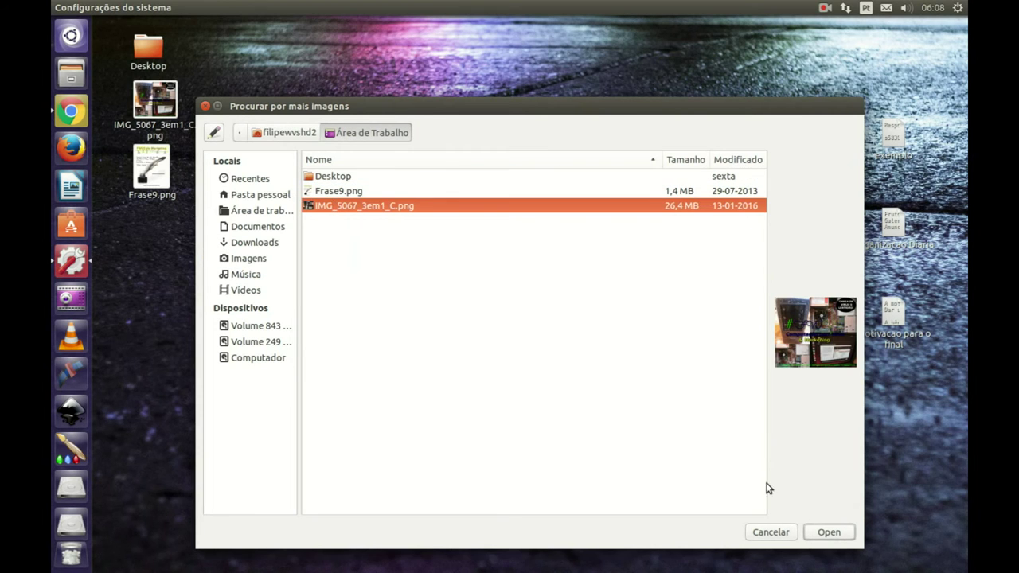
{"action": "left_click", "coordinate": [828, 531]}
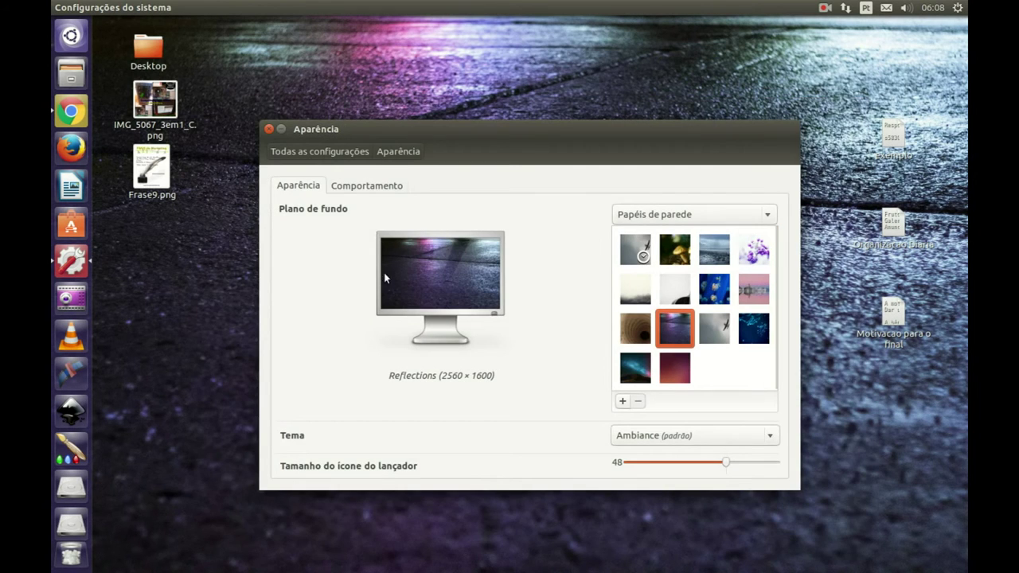
{"action": "left_click", "coordinate": [268, 130]}
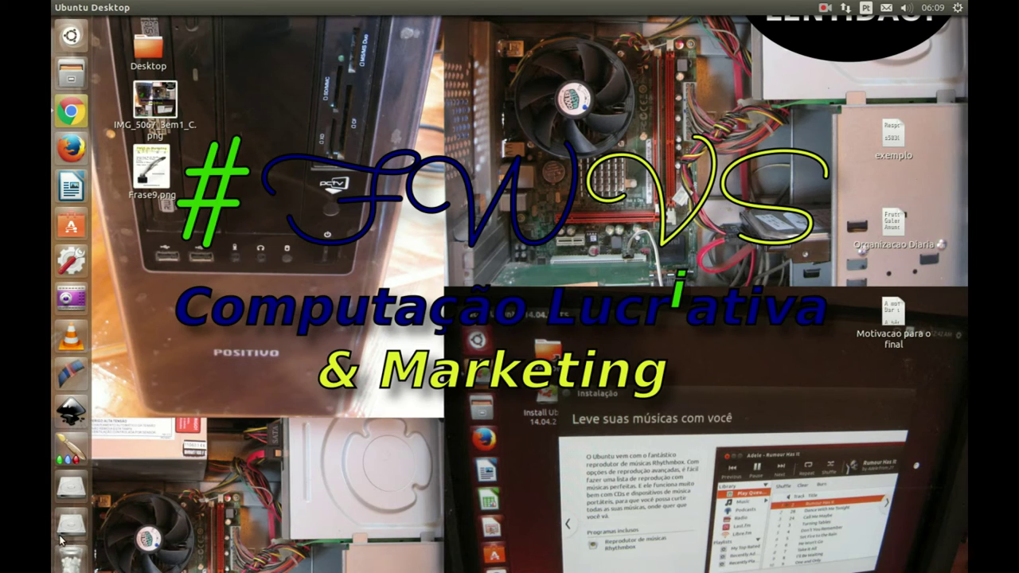
- Open the inserted TR71 drive with the Abrir pasta action, view its folders, and close the window
{"action": "scroll", "coordinate": [77, 525], "scroll_direction": "down", "scroll_amount": 1}
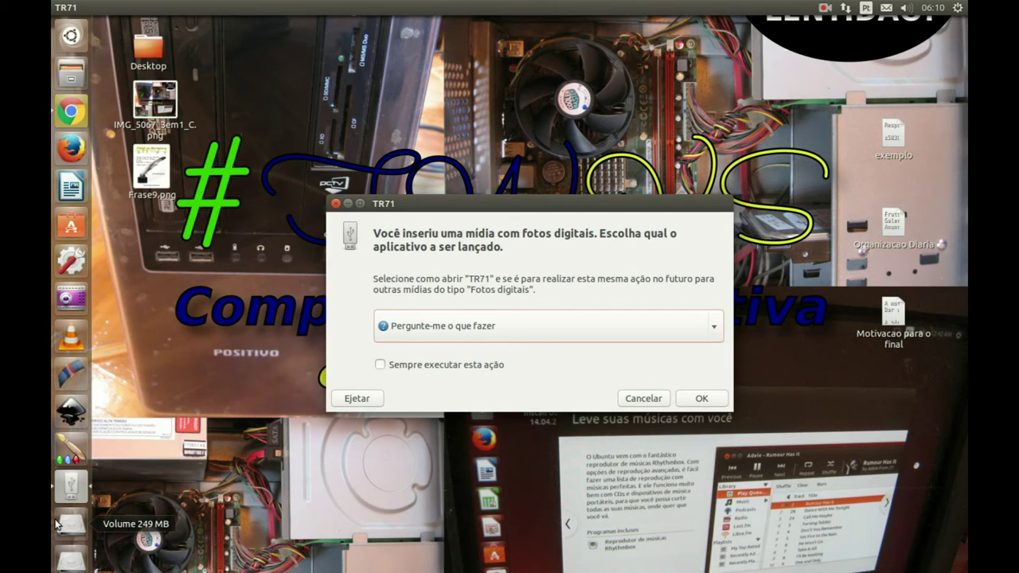
{"action": "scroll", "coordinate": [57, 524], "scroll_direction": "down", "scroll_amount": 2}
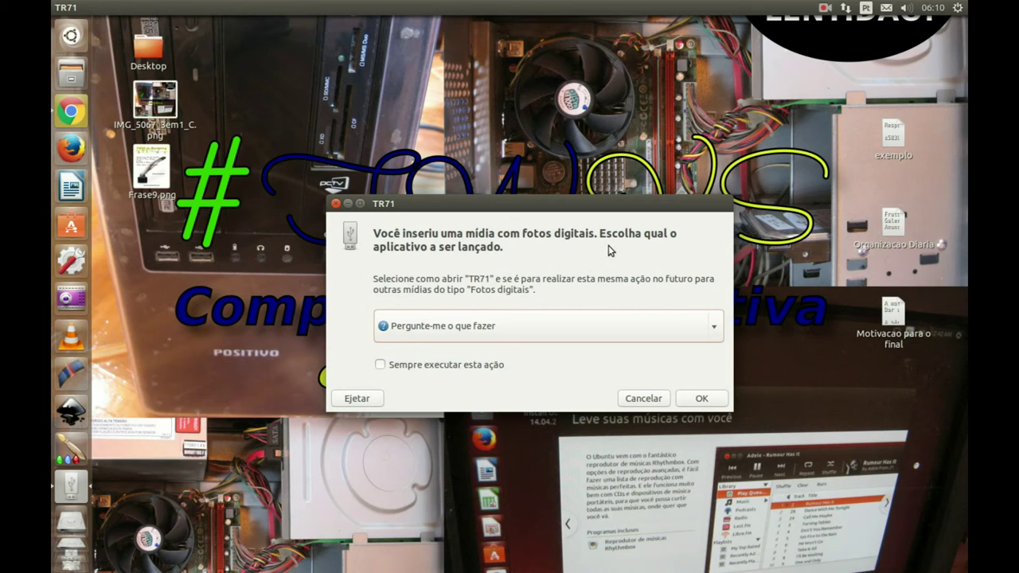
{"action": "left_click", "coordinate": [643, 326]}
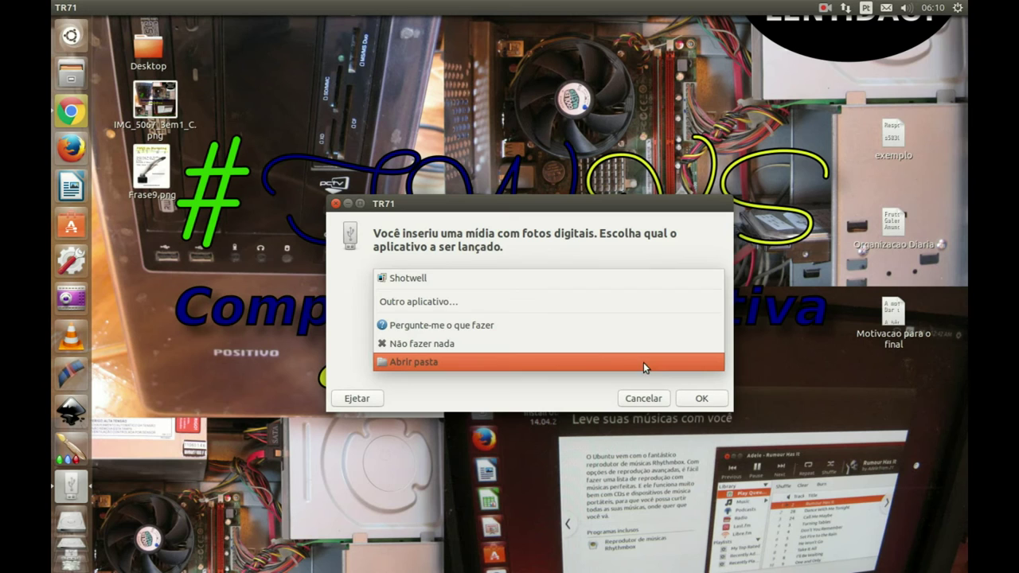
{"action": "left_click", "coordinate": [643, 362]}
{"action": "left_click", "coordinate": [695, 398]}
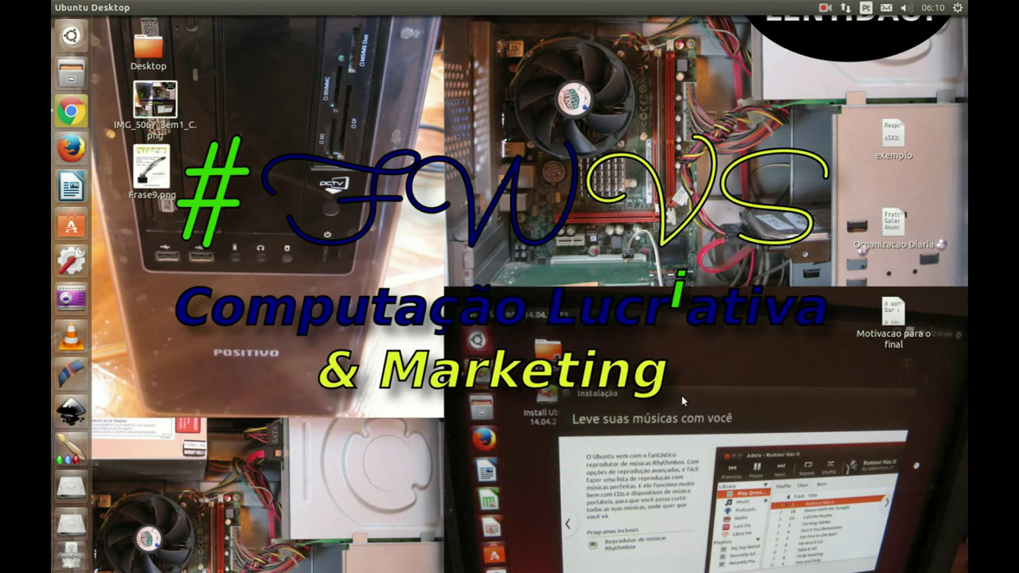
{"action": "left_click_drag", "start_coordinate": [300, 31], "coordinate": [550, 102]}
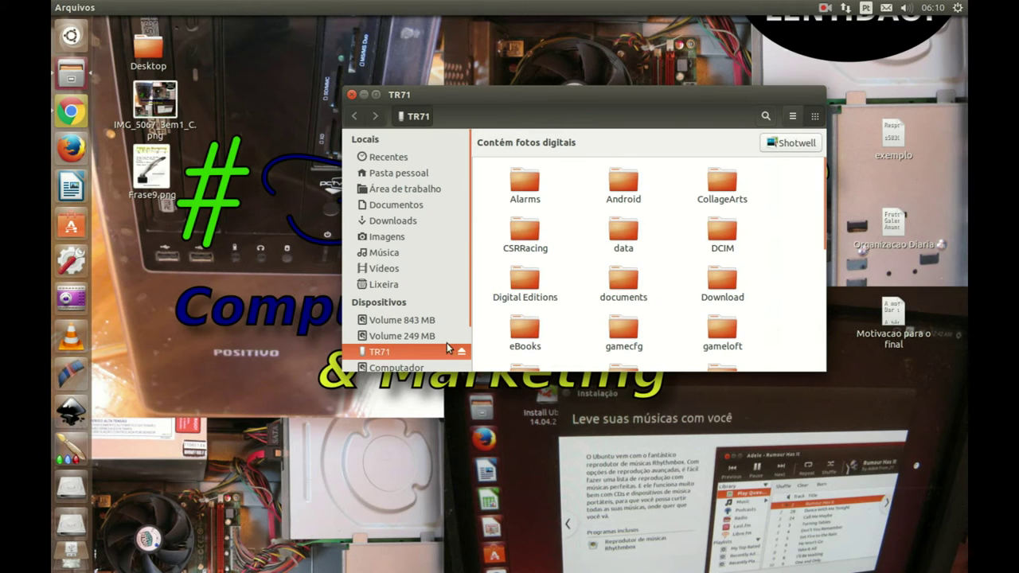
{"action": "left_click", "coordinate": [351, 95]}
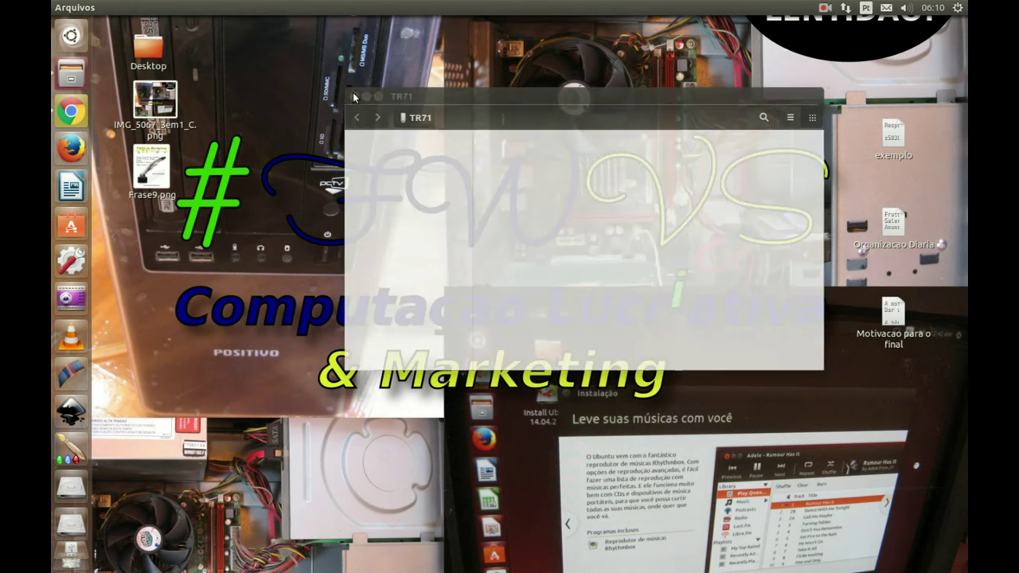
- Open the file manager at Pasta pessoal, create a new folder with the default name, and delete it
{"action": "left_click", "coordinate": [72, 72]}
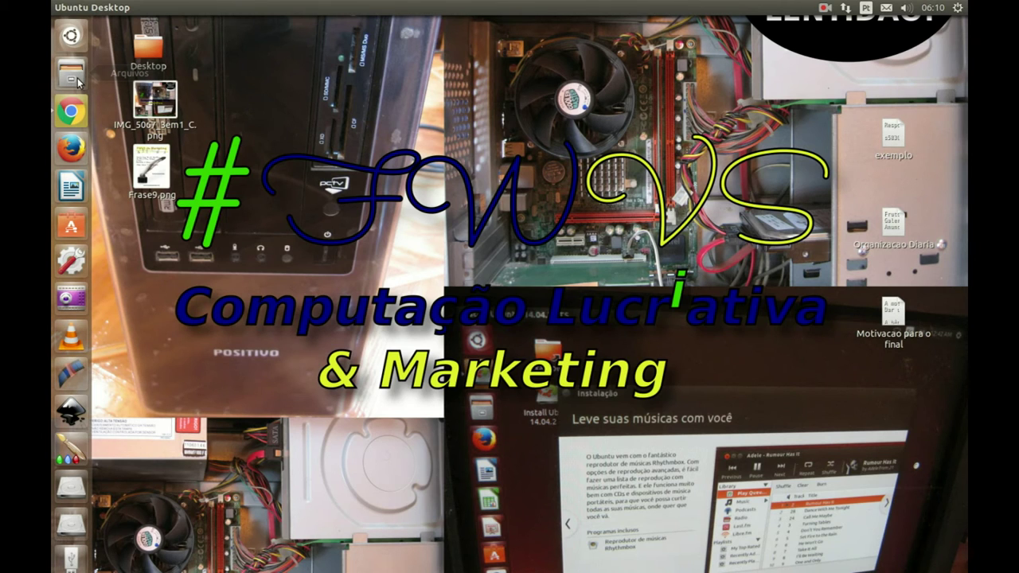
{"action": "left_click_drag", "start_coordinate": [302, 28], "coordinate": [479, 86]}
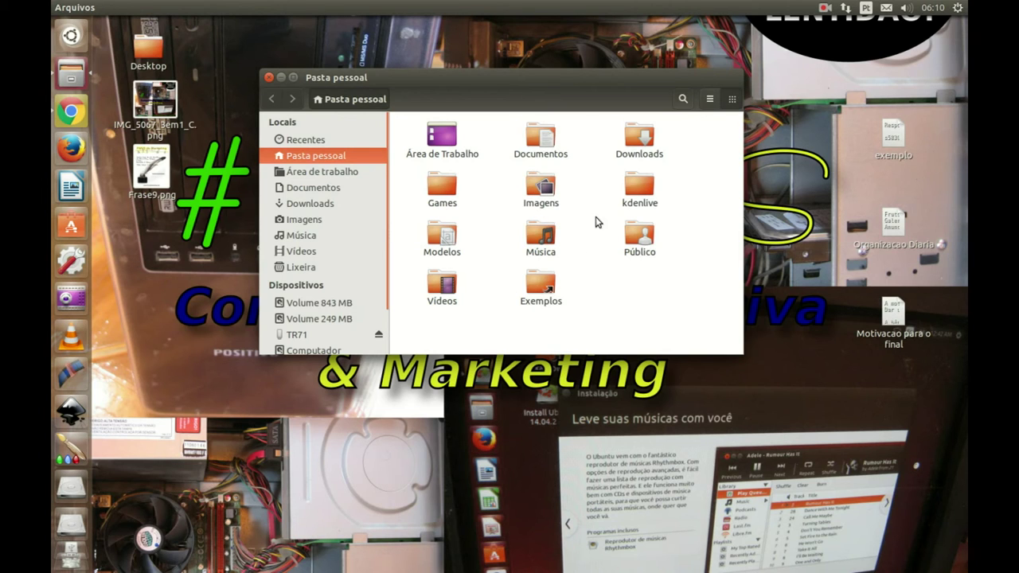
{"action": "right_click", "coordinate": [645, 305]}
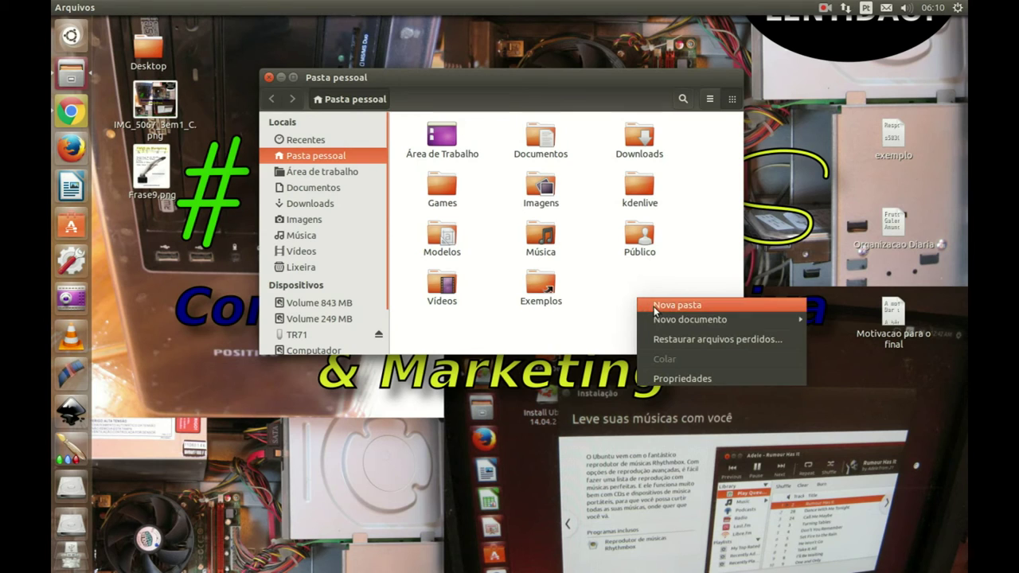
{"action": "left_click", "coordinate": [675, 305]}
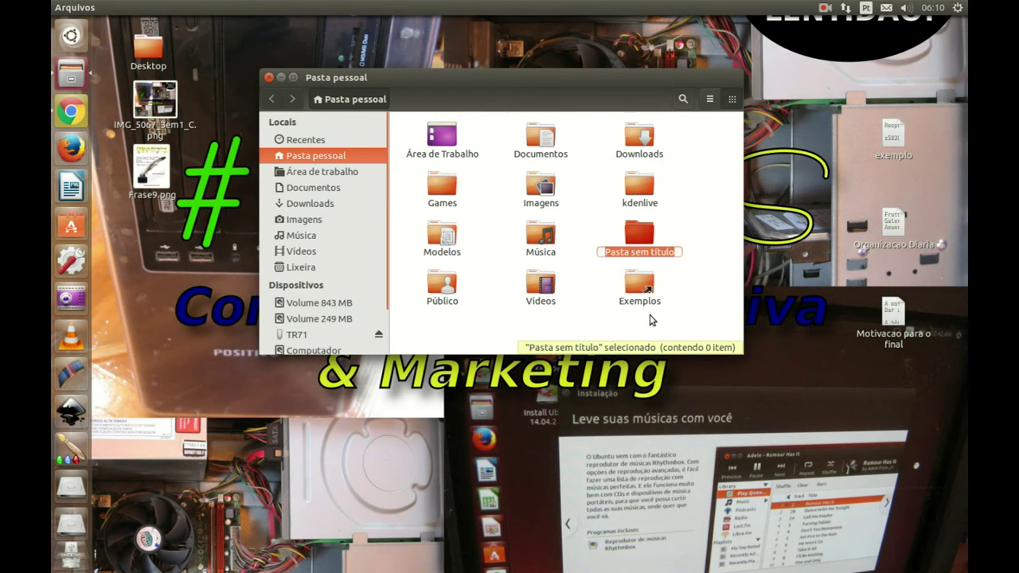
{"action": "key", "text": "Return"}
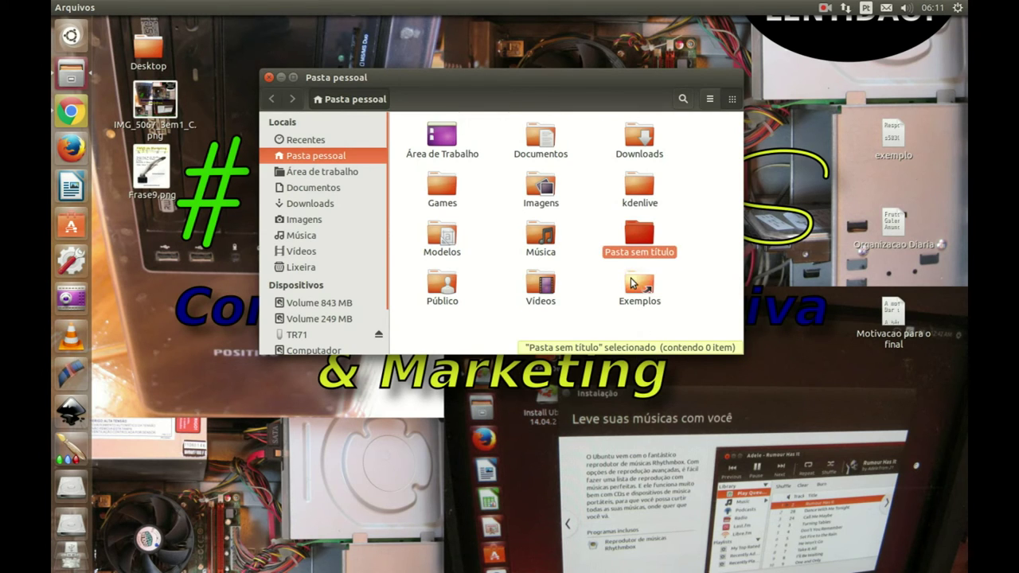
{"action": "key", "text": "Delete"}
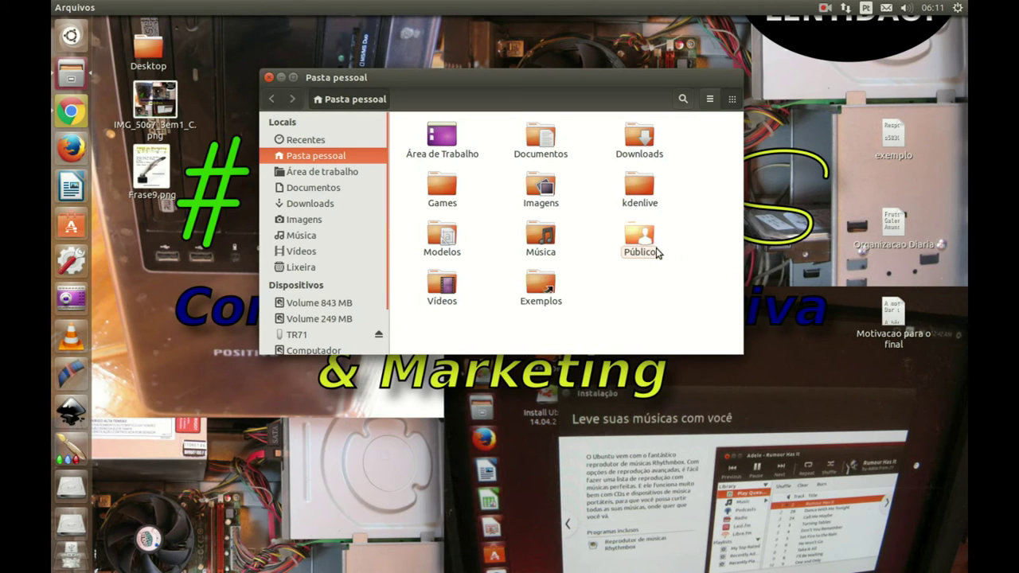
- View the contents of the Área de Trabalho and Vídeos folders, returning to Pasta pessoal
{"action": "left_click", "coordinate": [346, 172]}
{"action": "left_click", "coordinate": [324, 157]}
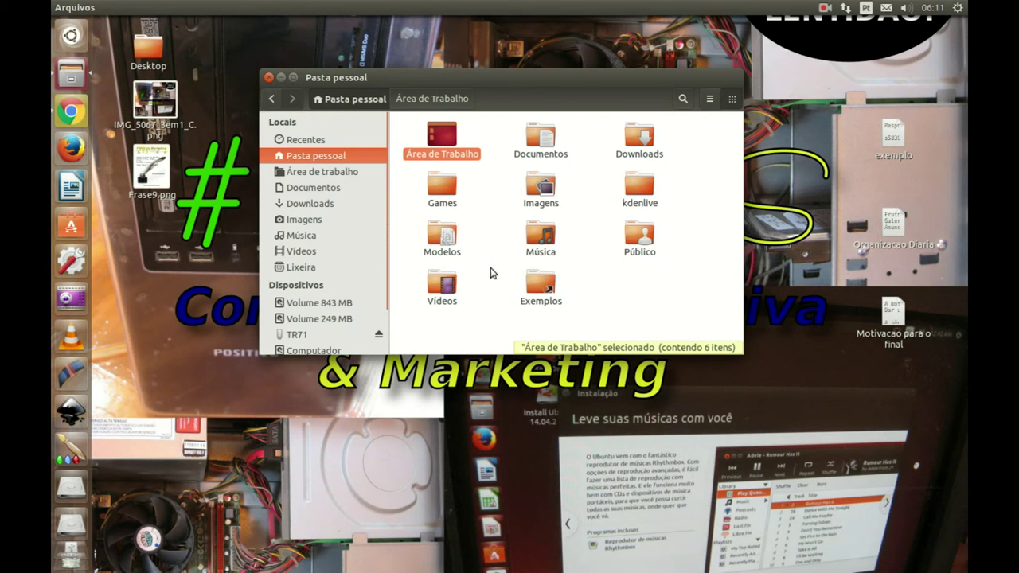
{"action": "left_click", "coordinate": [455, 284]}
{"action": "double_click", "coordinate": [456, 284]}
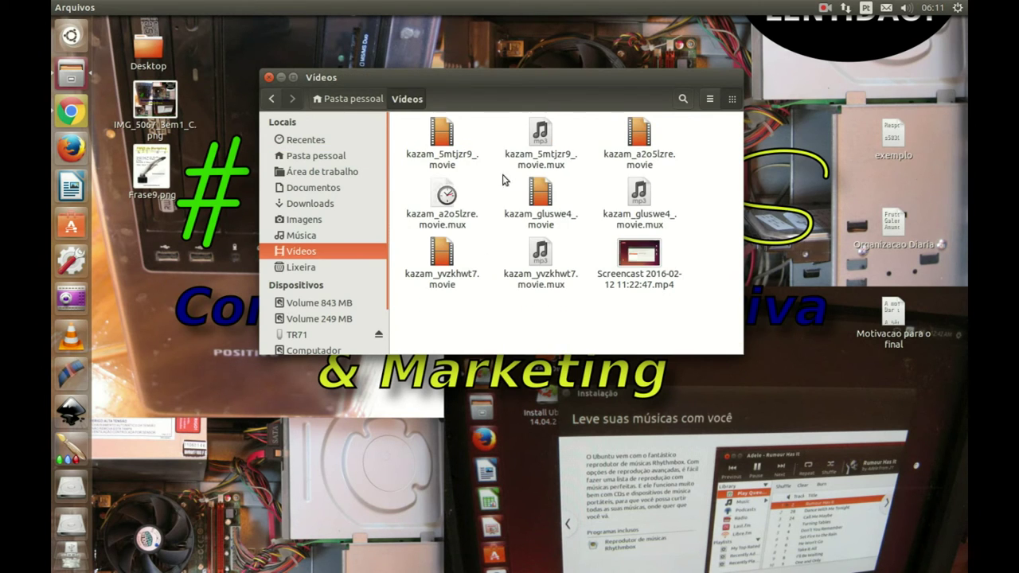
{"action": "left_click", "coordinate": [271, 99]}
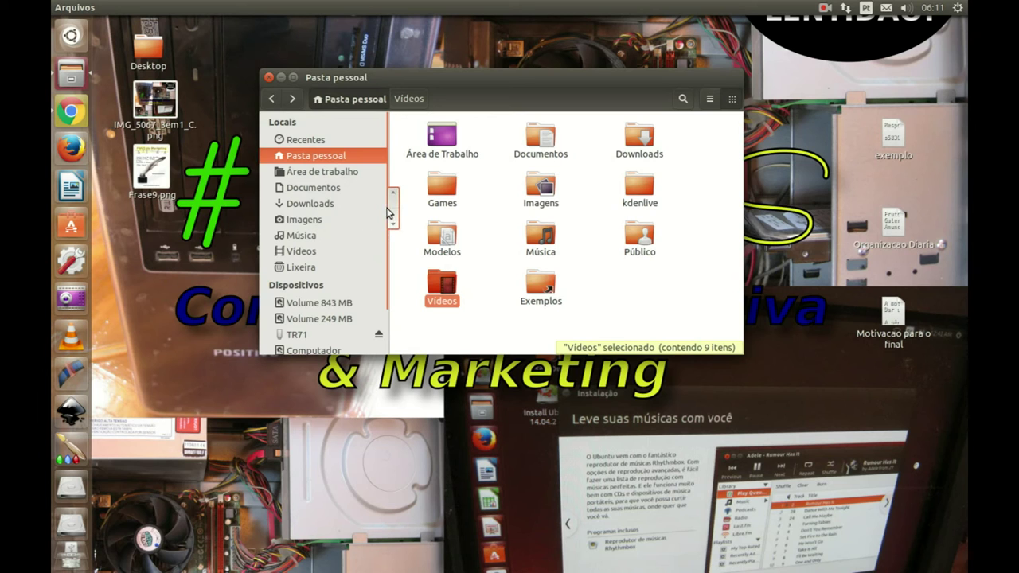
- Open the Lixeira and permanently empty its contents
{"action": "scroll", "coordinate": [389, 213], "scroll_direction": "down", "scroll_amount": 2}
{"action": "left_click", "coordinate": [291, 216]}
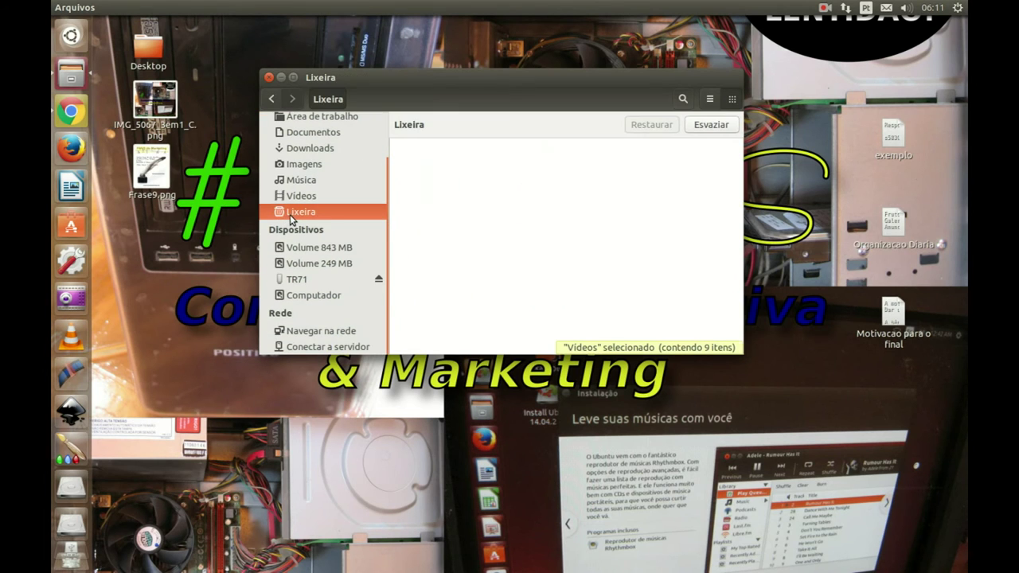
{"action": "left_click", "coordinate": [711, 125]}
{"action": "left_click", "coordinate": [624, 262]}
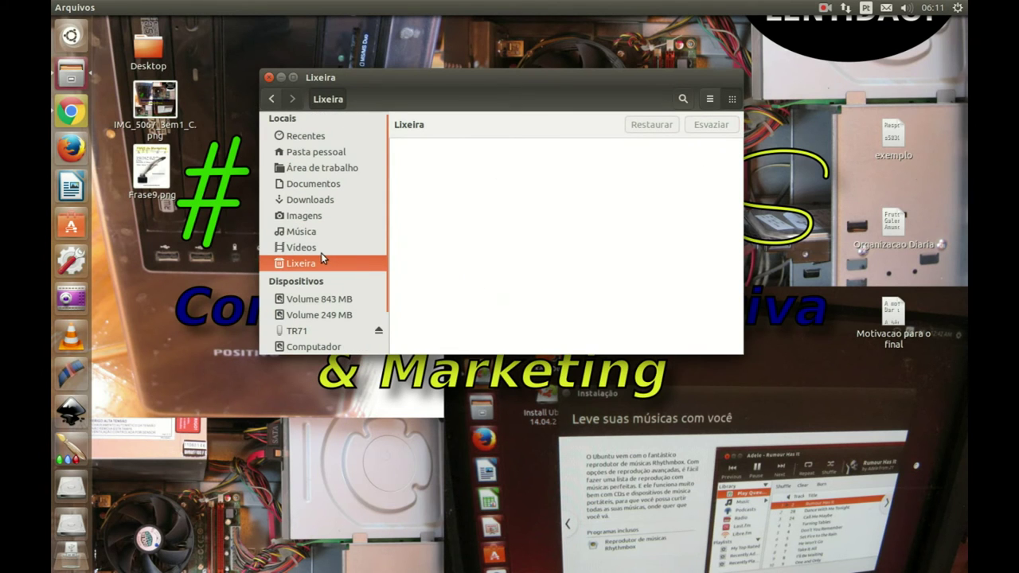
- View the folders on the TR71 device, eject it, and close the file manager
{"action": "left_click_drag", "start_coordinate": [389, 236], "coordinate": [391, 283]}
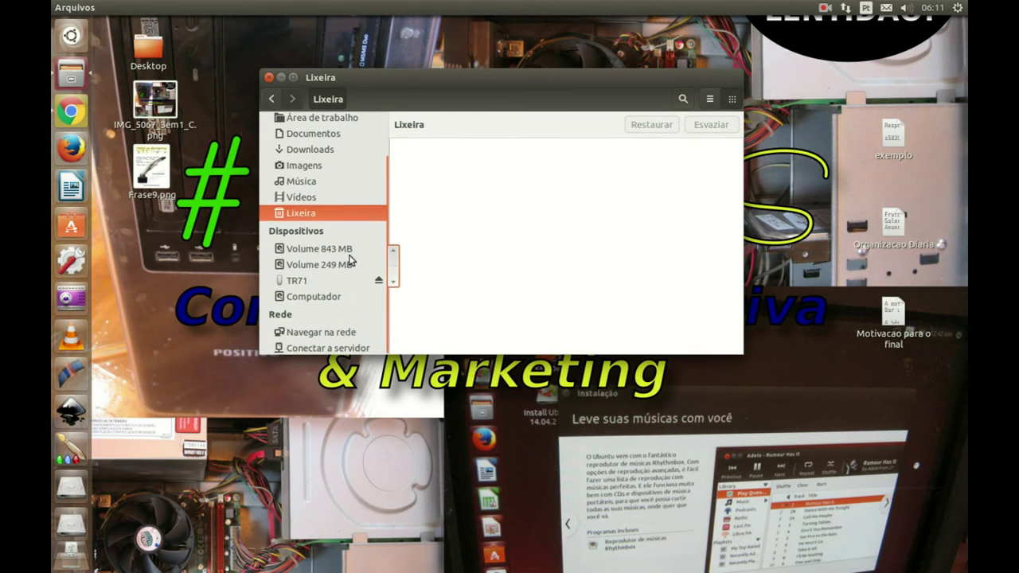
{"action": "left_click", "coordinate": [310, 284]}
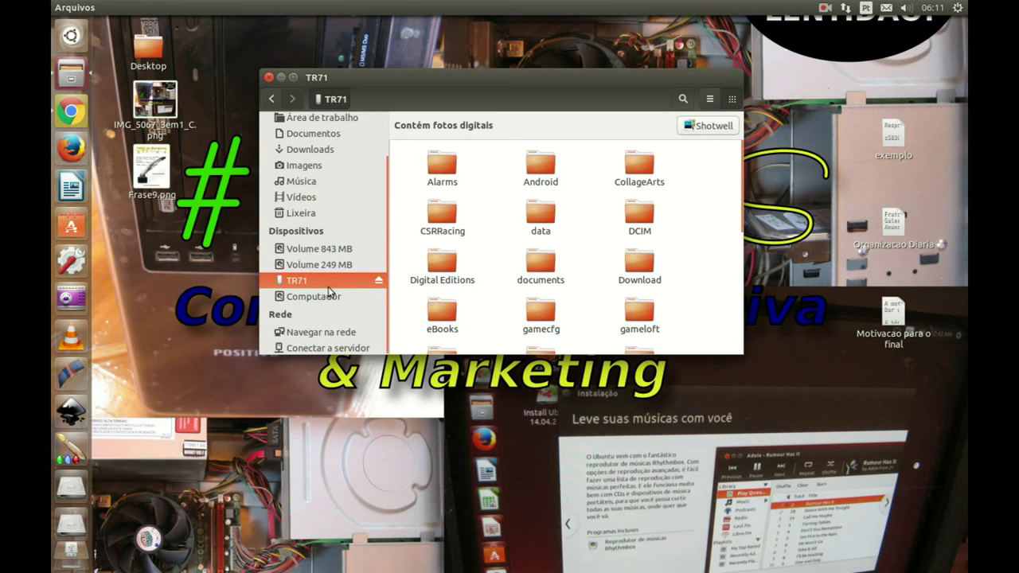
{"action": "left_click_drag", "start_coordinate": [748, 180], "coordinate": [726, 143]}
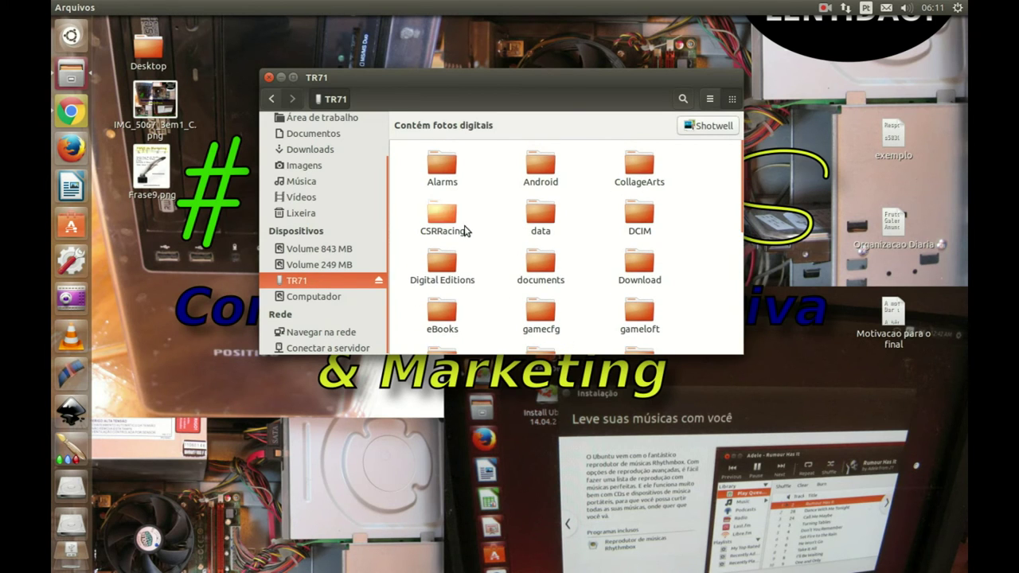
{"action": "left_click", "coordinate": [378, 283]}
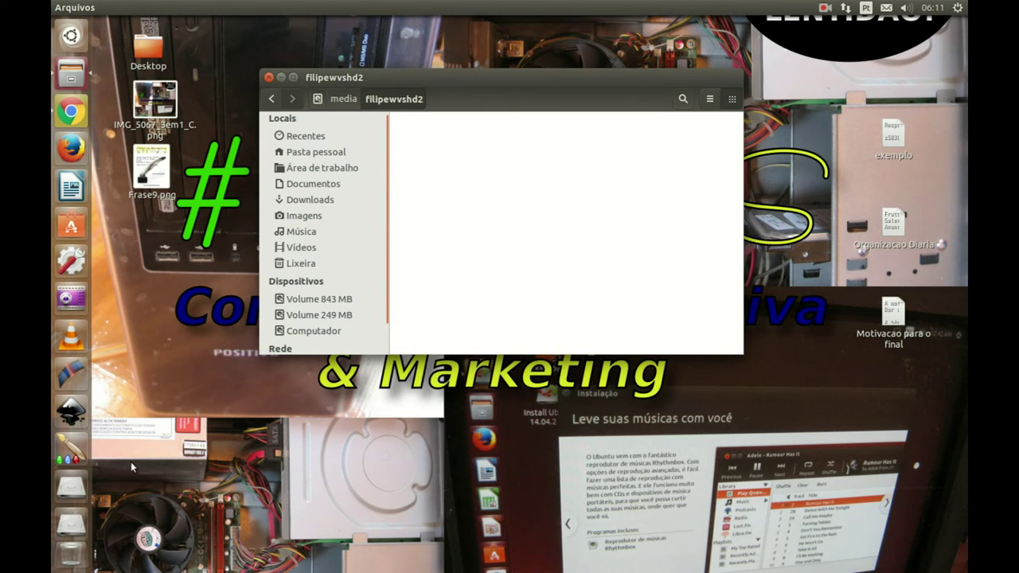
{"action": "left_click", "coordinate": [269, 78]}
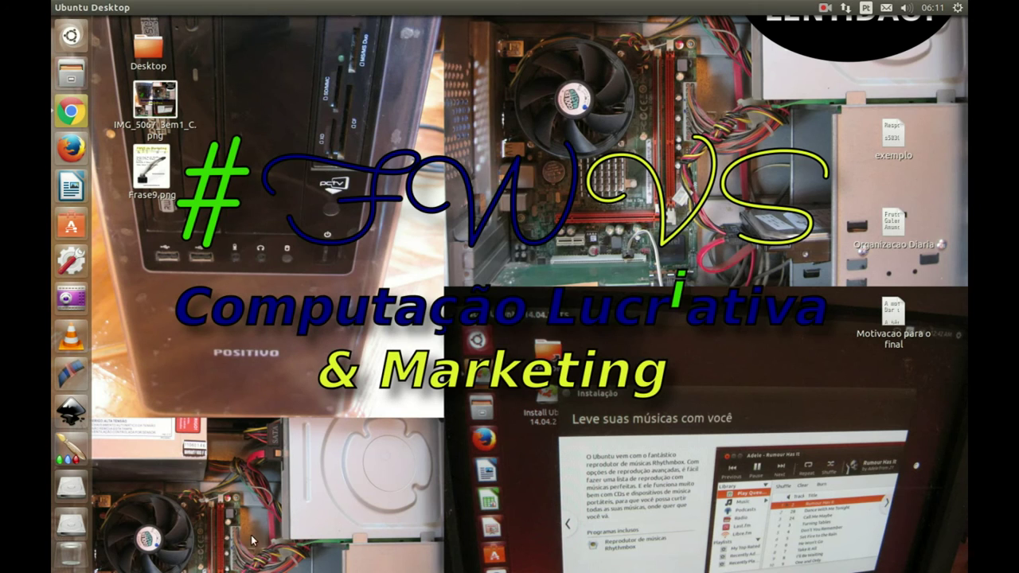